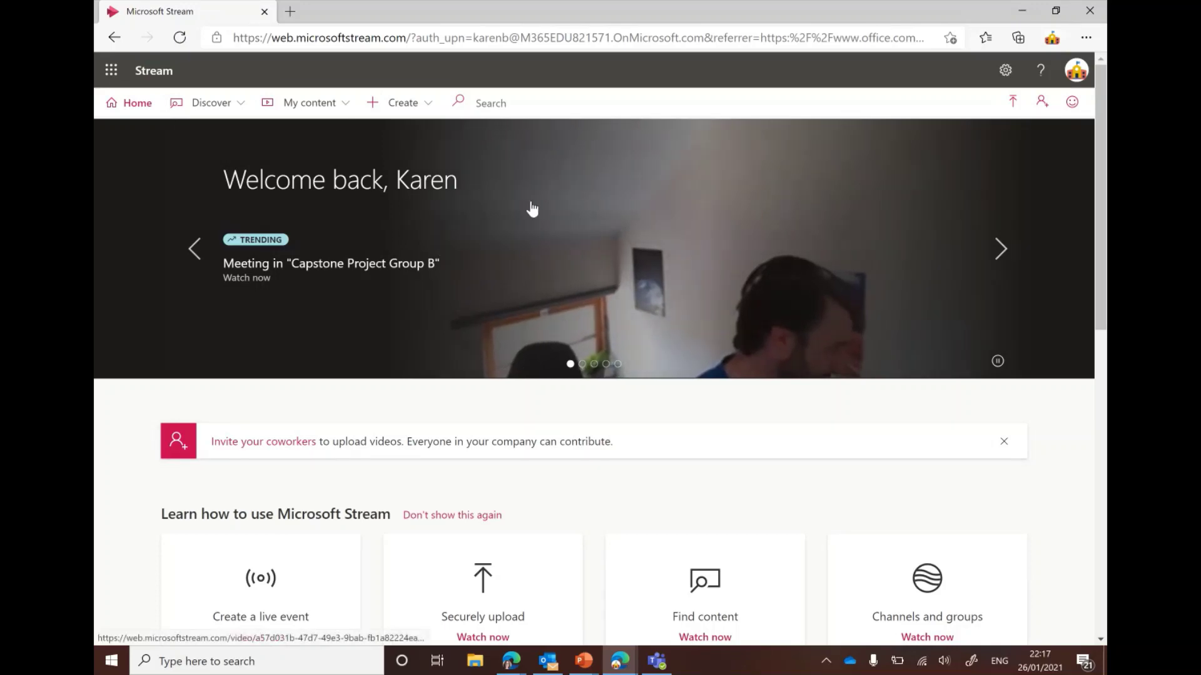
# Step: Create a new screen or video recording with the camera off and the default microphone array left on
pyautogui.click(411, 116)
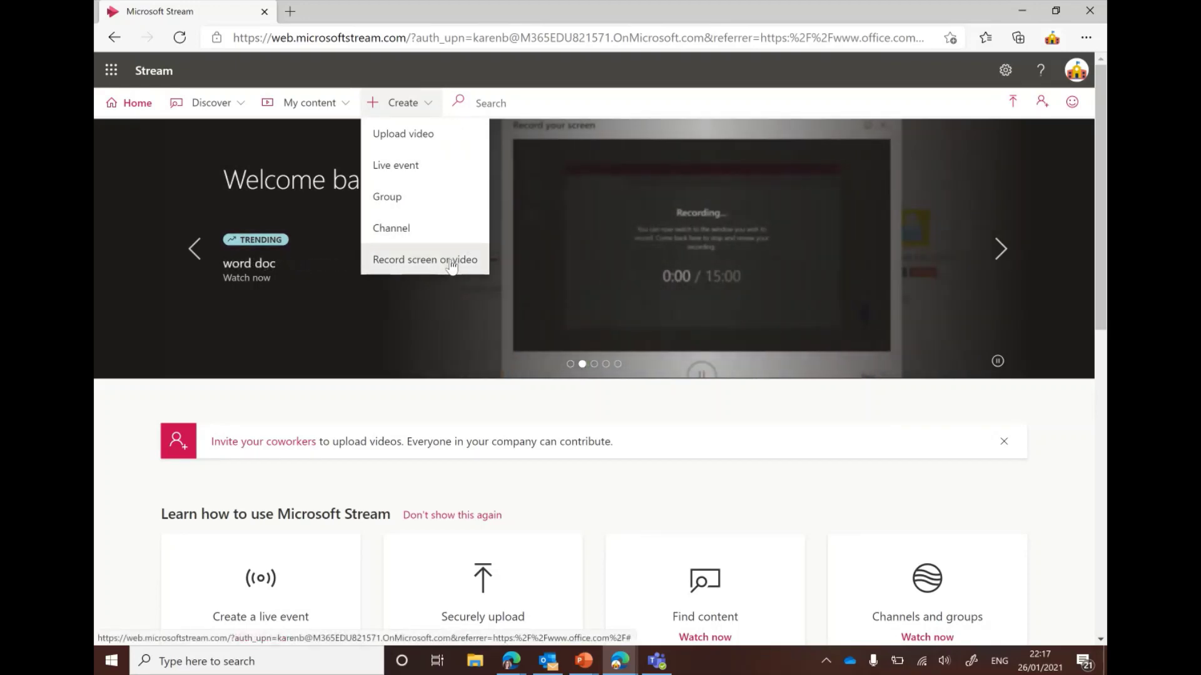
pyautogui.click(452, 262)
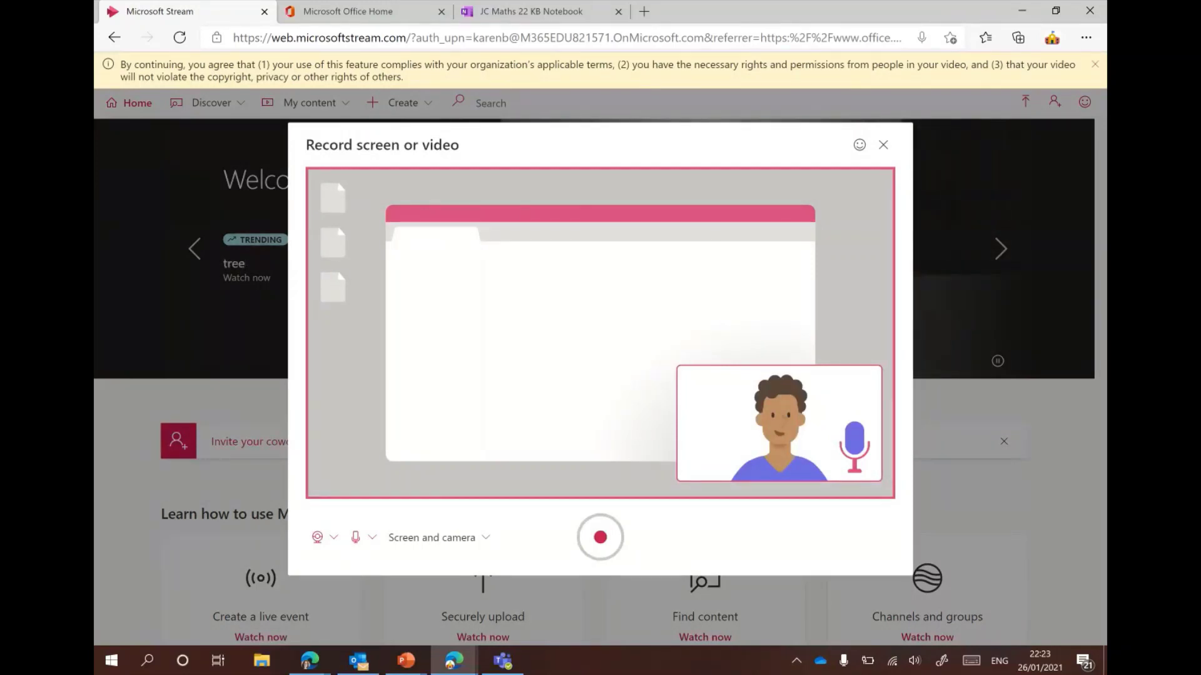
pyautogui.press('Return')
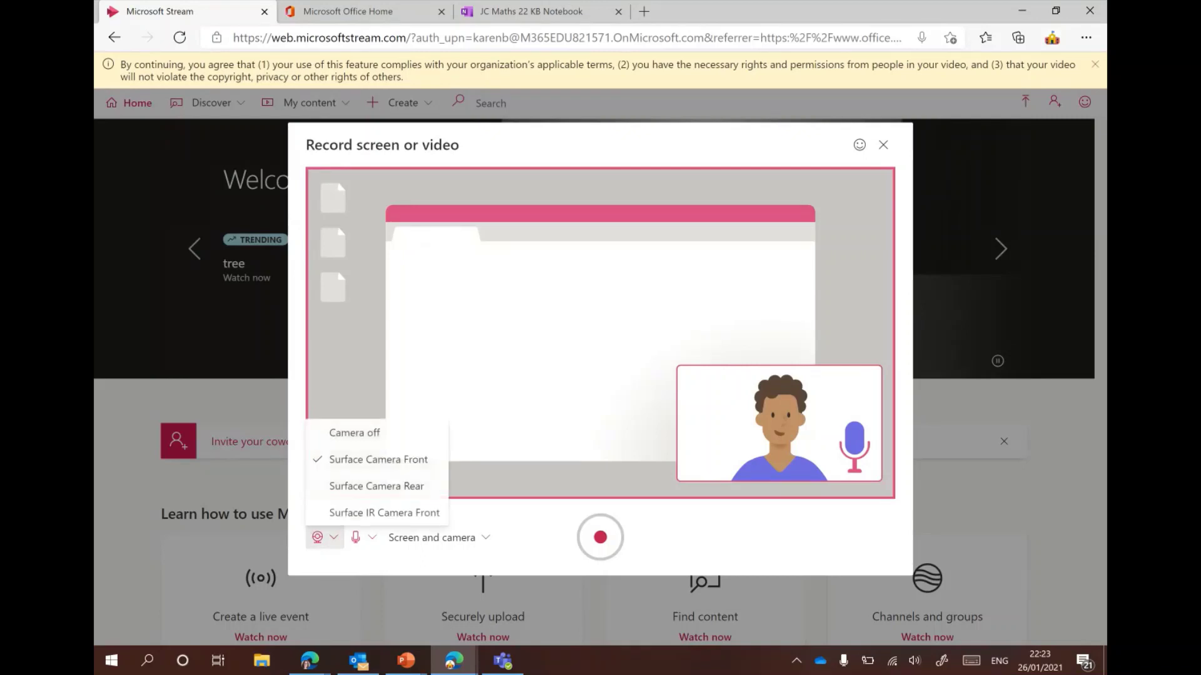
pyautogui.press('Down')
pyautogui.press('Up')
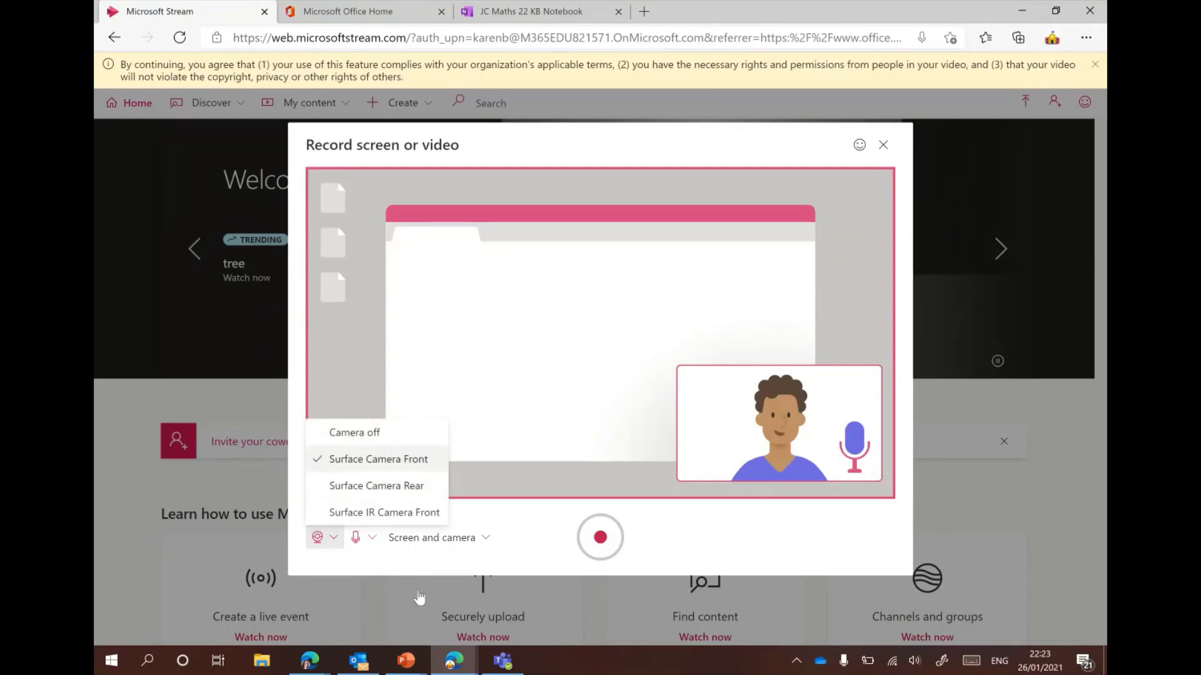
pyautogui.press('Down')
pyautogui.press('Down')
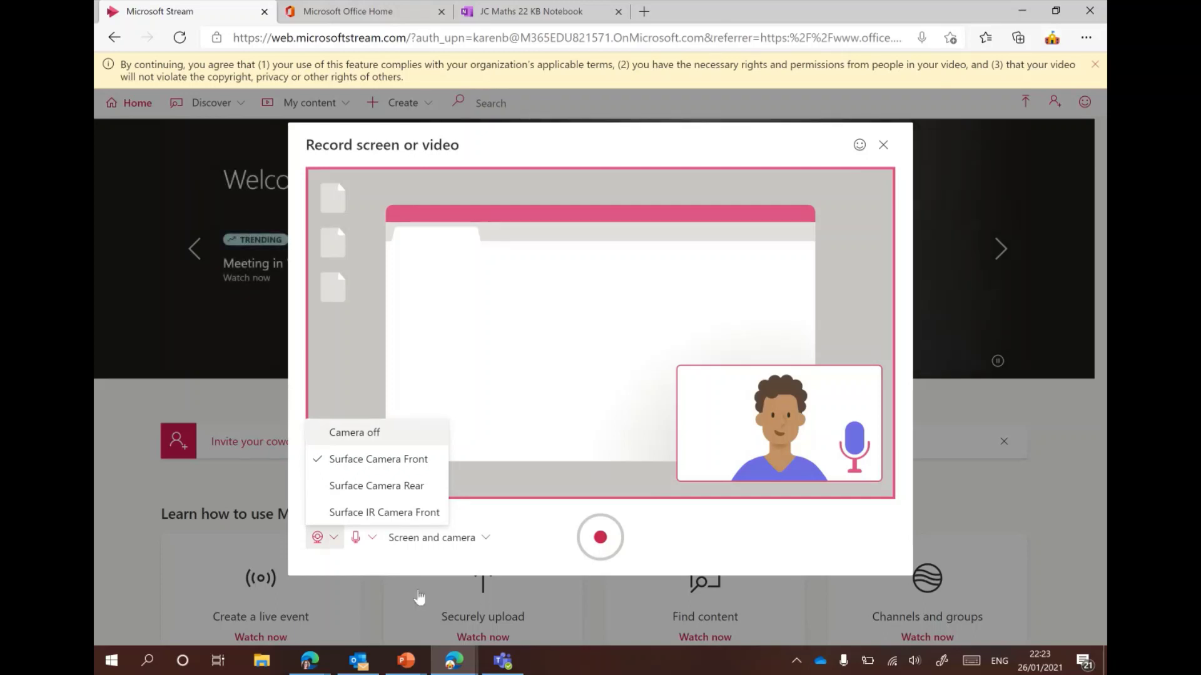
pyautogui.press('Return')
pyautogui.click(362, 537)
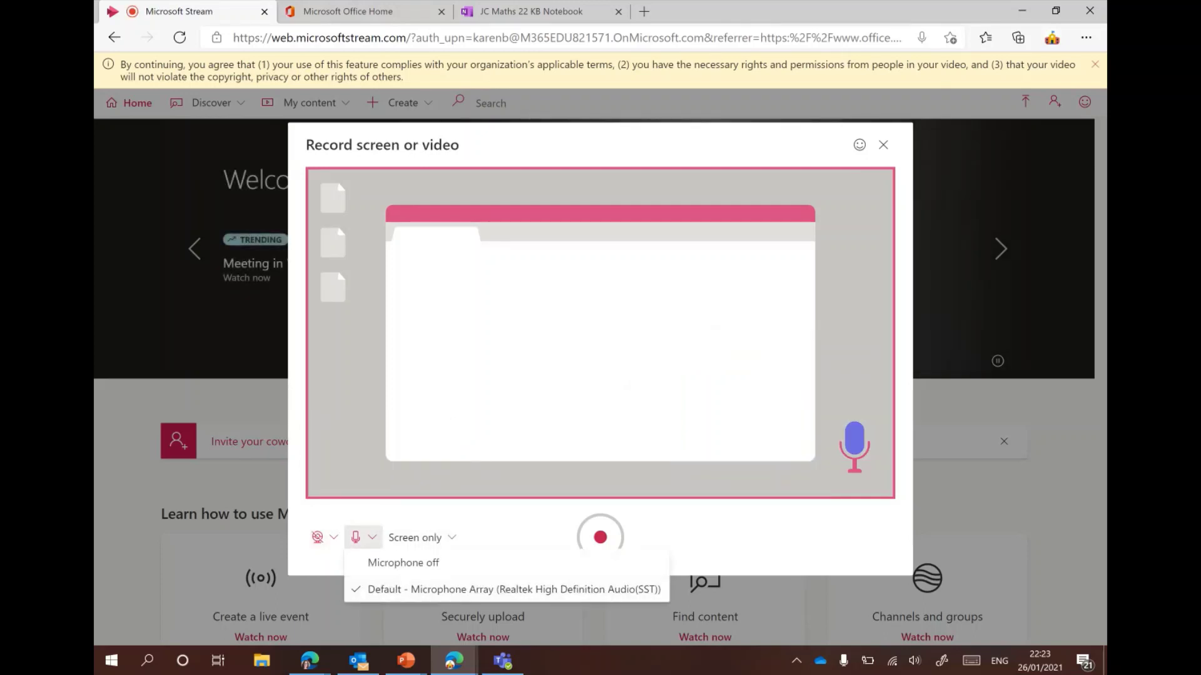
pyautogui.press('Escape')
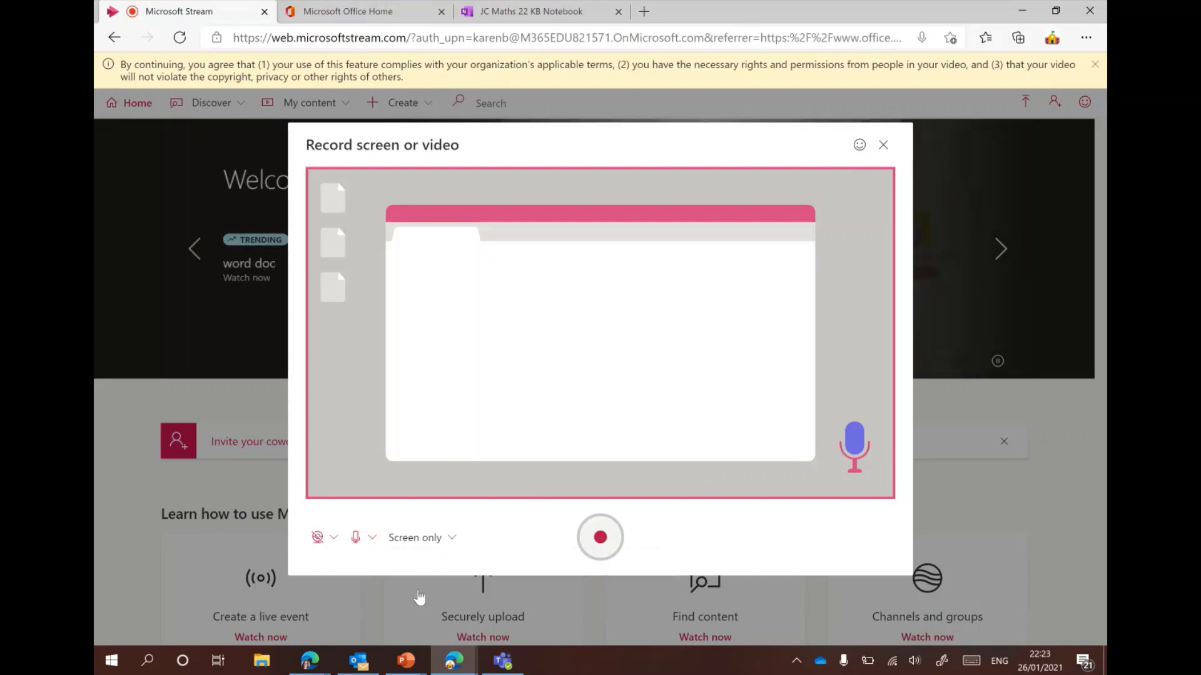
# Step: Start the recording and share the browser tab containing the JC Maths 22 KB Notebook
pyautogui.press('Return')
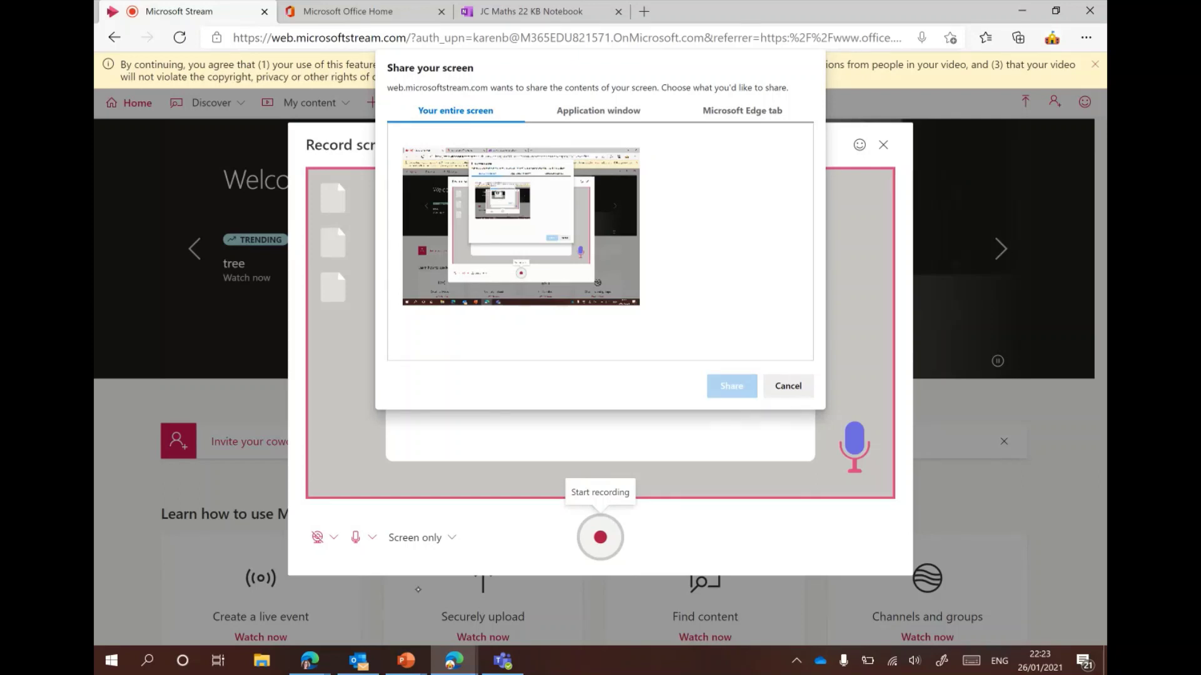
pyautogui.click(742, 111)
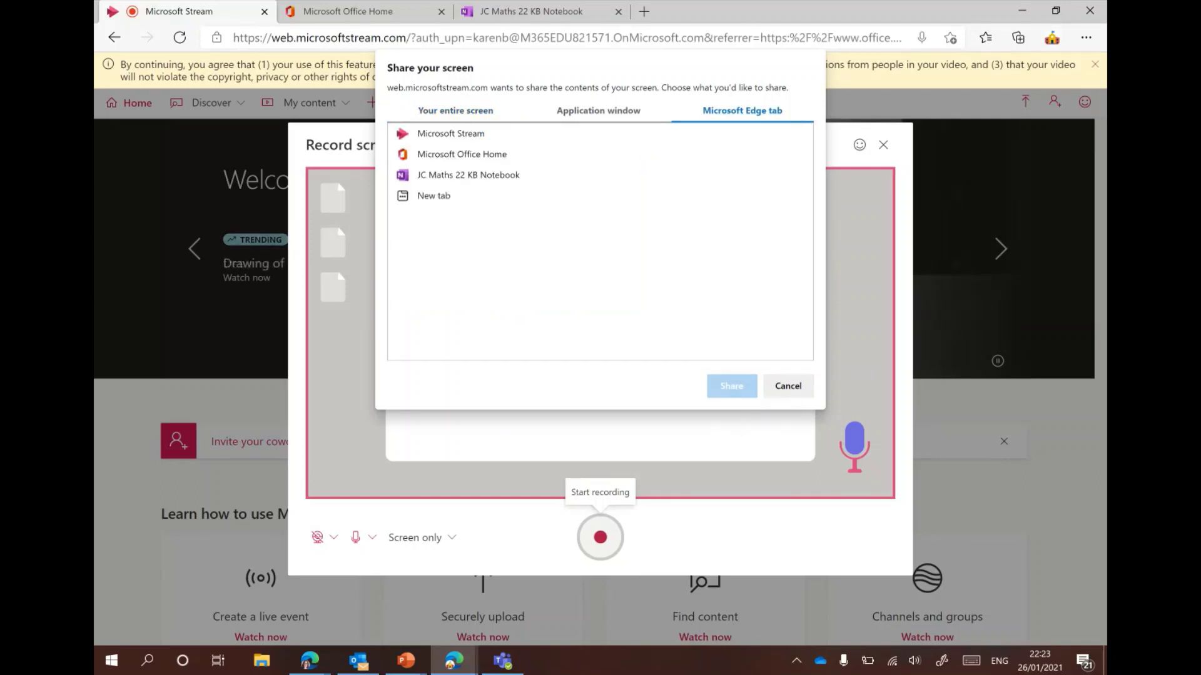
pyautogui.click(469, 175)
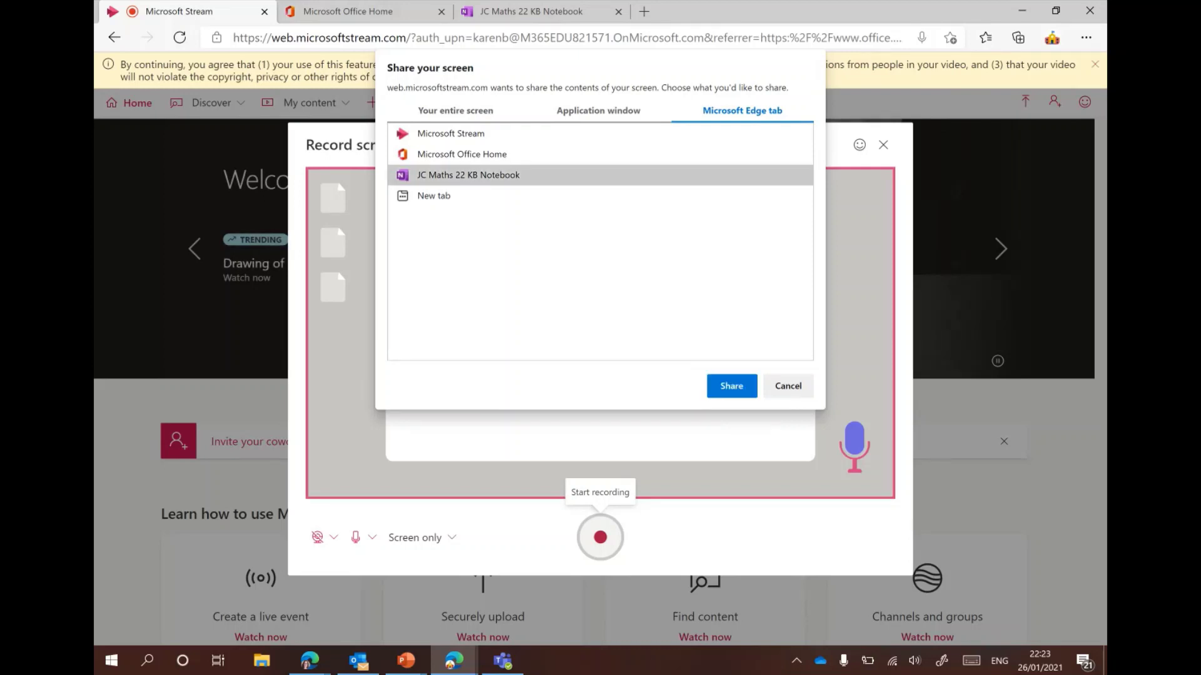
pyautogui.press('Return')
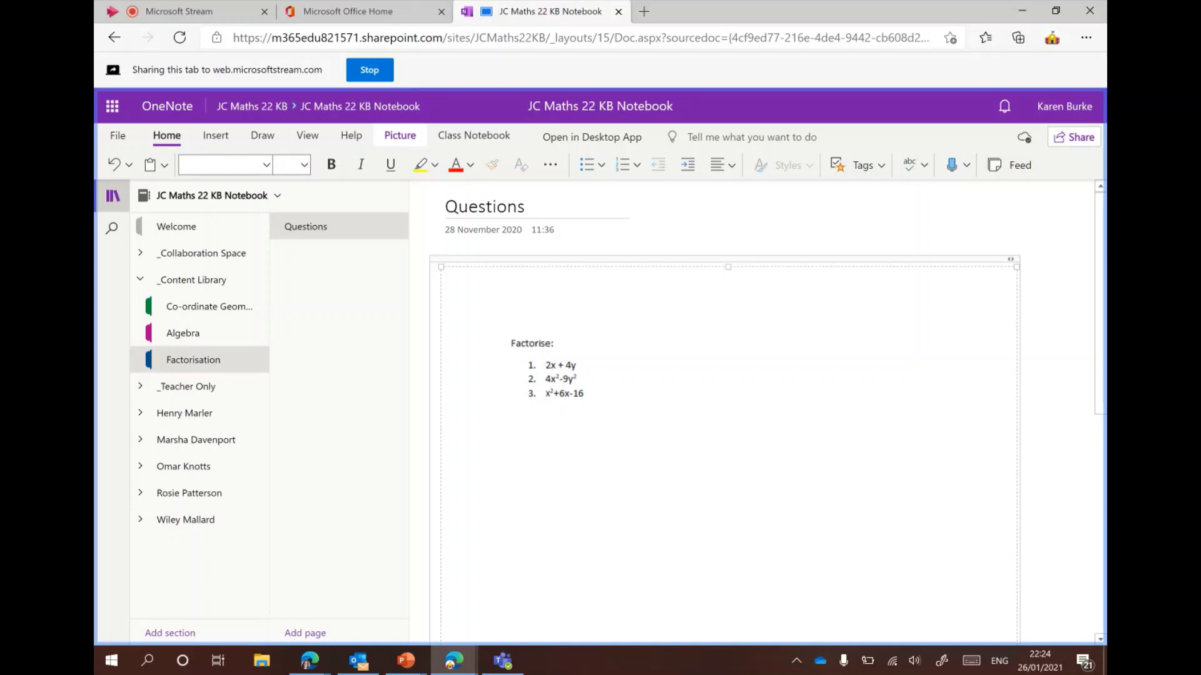
# Step: Handwrite "1. 2 is a factor" in blue ink above and beside the Factorise questions on the Questions page
pyautogui.click(263, 135)
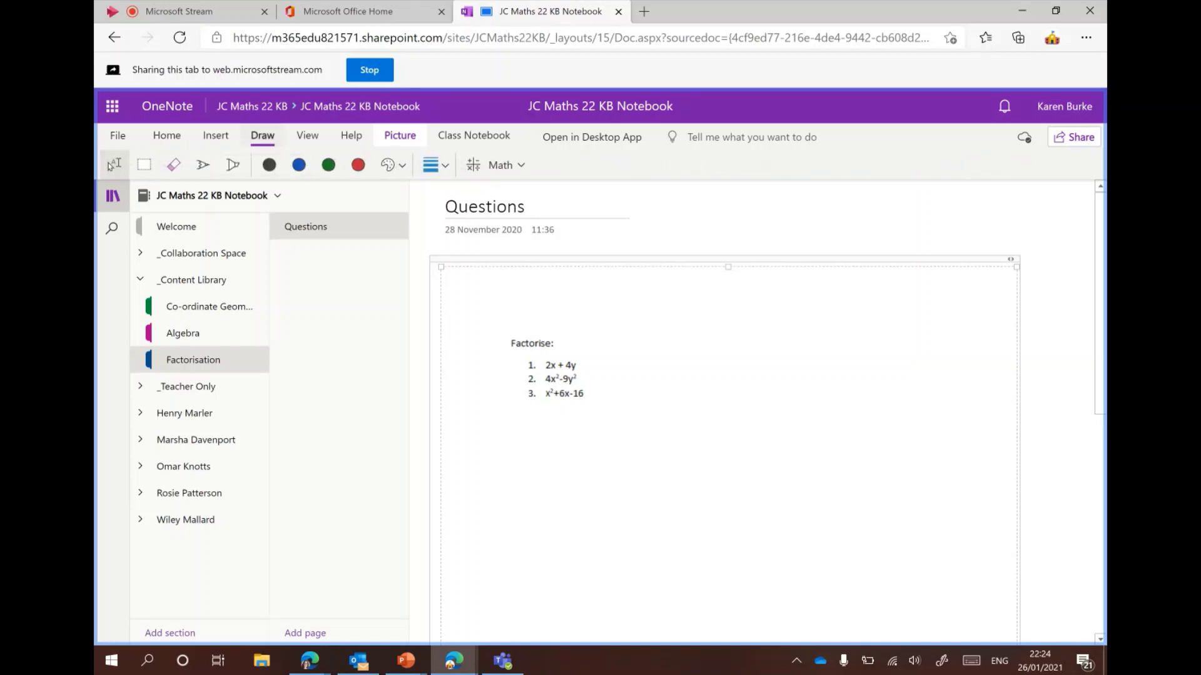
pyautogui.click(203, 166)
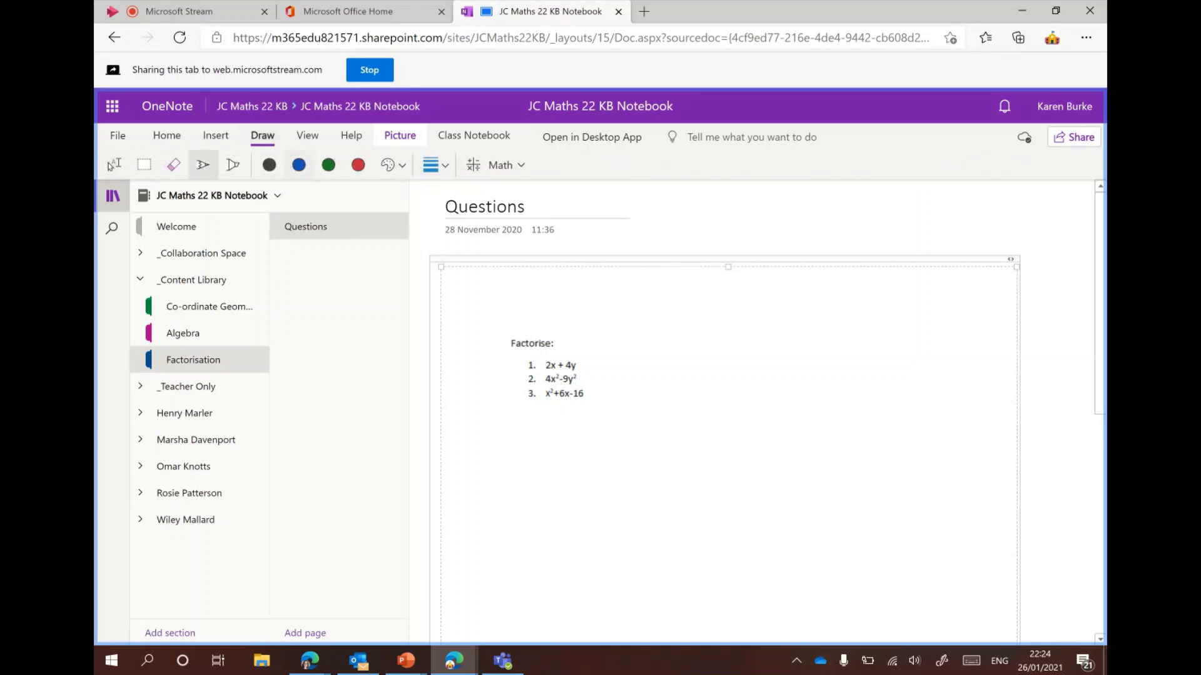
pyautogui.click(299, 165)
pyautogui.moveTo(699, 297)
pyautogui.mouseDown()
pyautogui.moveTo(701, 315)
pyautogui.moveTo(717, 317)
pyautogui.mouseUp()
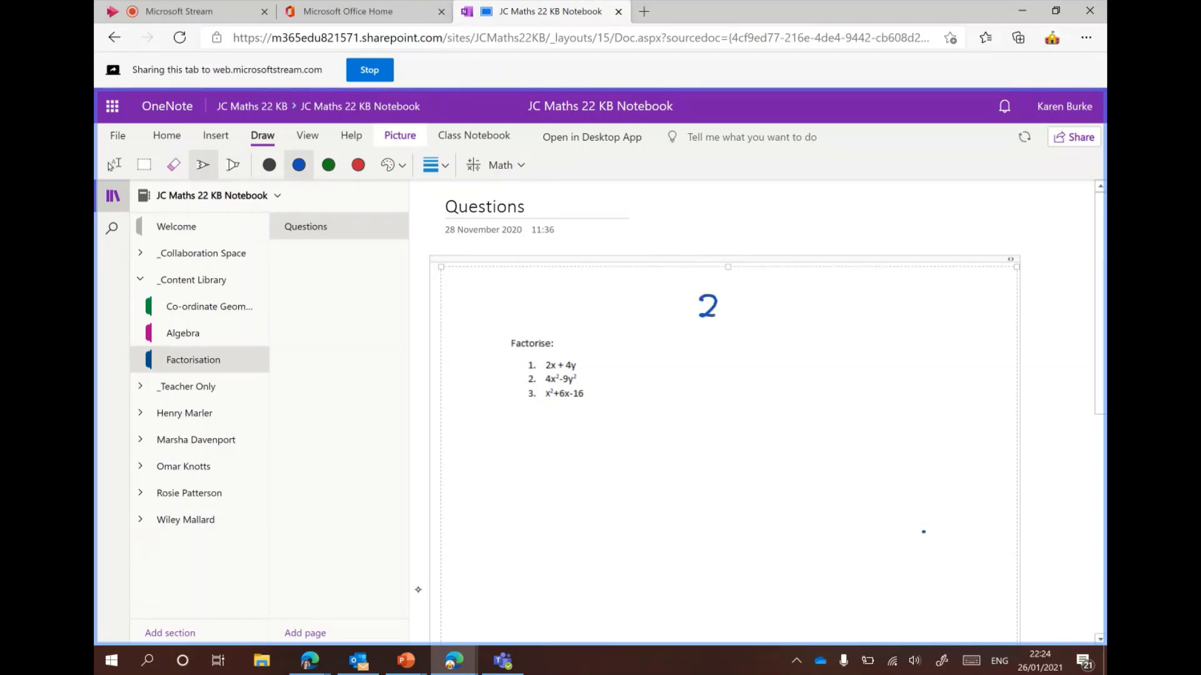
pyautogui.moveTo(625, 279)
pyautogui.mouseDown()
pyautogui.moveTo(642, 283)
pyautogui.moveTo(639, 309)
pyautogui.mouseUp()
pyautogui.moveTo(623, 311); pyautogui.dragTo(649, 310)
pyautogui.click(656, 306)
pyautogui.moveTo(747, 302)
pyautogui.mouseDown()
pyautogui.moveTo(749, 316)
pyautogui.moveTo(819, 312)
pyautogui.mouseUp()
pyautogui.click(742, 291)
pyautogui.moveTo(845, 269); pyautogui.dragTo(832, 310)
pyautogui.moveTo(825, 302); pyautogui.dragTo(878, 301)
pyautogui.moveTo(872, 289); pyautogui.dragTo(895, 287)
pyautogui.moveTo(900, 289); pyautogui.dragTo(927, 293)
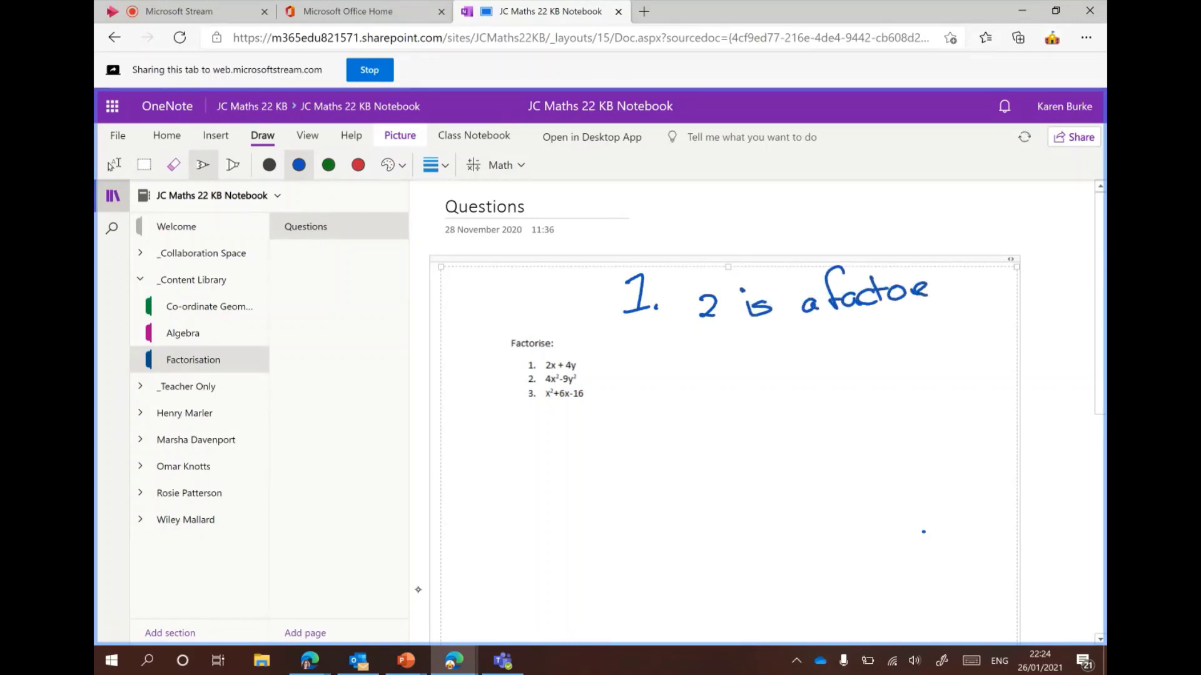
# Step: Handwrite the factorised answer "2(x + 2y)" and an underlined "Check" heading below it
pyautogui.moveTo(703, 363)
pyautogui.mouseDown()
pyautogui.moveTo(744, 387)
pyautogui.moveTo(819, 376)
pyautogui.mouseUp()
pyautogui.moveTo(806, 367)
pyautogui.mouseDown()
pyautogui.moveTo(891, 385)
pyautogui.moveTo(871, 389)
pyautogui.mouseUp()
pyautogui.moveTo(887, 330); pyautogui.dragTo(900, 374)
pyautogui.moveTo(651, 416); pyautogui.dragTo(654, 458)
pyautogui.moveTo(655, 413)
pyautogui.mouseDown()
pyautogui.moveTo(670, 448)
pyautogui.moveTo(716, 445)
pyautogui.mouseUp()
pyautogui.moveTo(713, 411)
pyautogui.mouseDown()
pyautogui.moveTo(711, 445)
pyautogui.moveTo(736, 440)
pyautogui.mouseUp()
pyautogui.moveTo(634, 471); pyautogui.dragTo(761, 446)
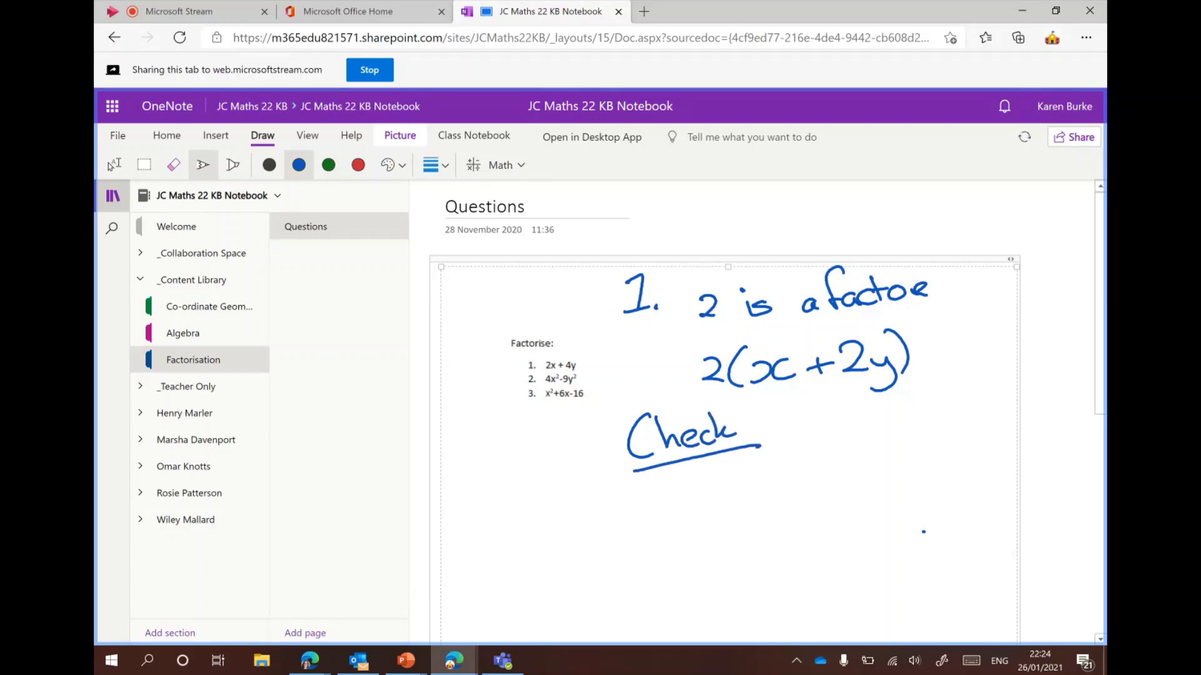
# Step: Draw arcs from the 2 to both bracket terms and write "2x + 4y" with two ticks under Check
pyautogui.moveTo(711, 351); pyautogui.dragTo(757, 341)
pyautogui.moveTo(718, 483)
pyautogui.mouseDown()
pyautogui.moveTo(736, 482)
pyautogui.moveTo(749, 515)
pyautogui.mouseUp()
pyautogui.moveTo(783, 494); pyautogui.dragTo(782, 504)
pyautogui.moveTo(710, 338); pyautogui.dragTo(874, 336)
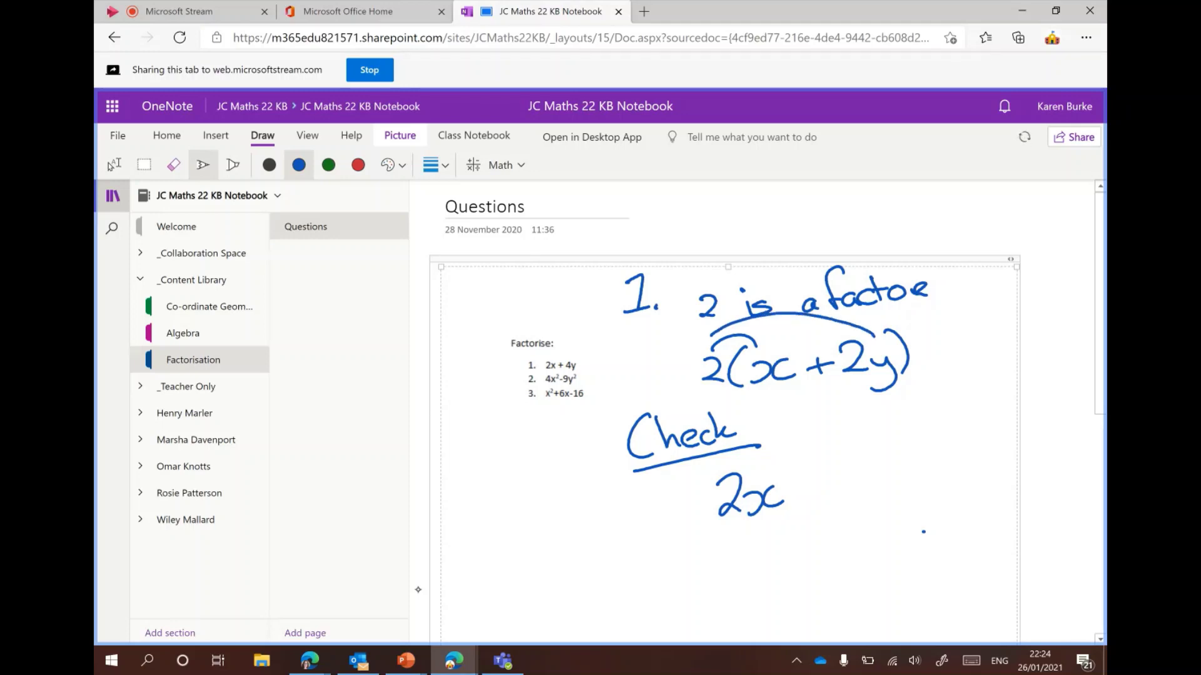
pyautogui.moveTo(812, 480)
pyautogui.mouseDown()
pyautogui.moveTo(813, 504)
pyautogui.moveTo(823, 491)
pyautogui.moveTo(849, 498)
pyautogui.moveTo(863, 483)
pyautogui.mouseUp()
pyautogui.moveTo(861, 475)
pyautogui.mouseDown()
pyautogui.moveTo(878, 475)
pyautogui.moveTo(874, 504)
pyautogui.moveTo(957, 427)
pyautogui.mouseUp()
pyautogui.moveTo(919, 487); pyautogui.dragTo(1000, 430)
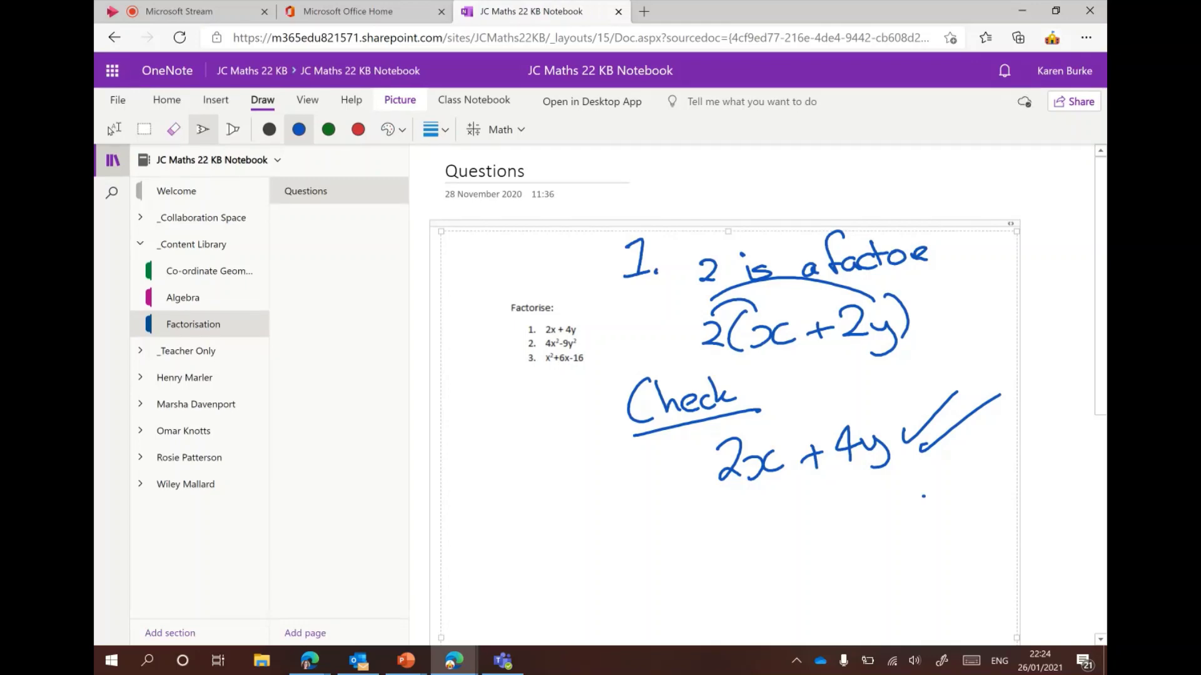
# Step: Return to the Stream recorder, finish the recording and upload it to Stream
pyautogui.moveTo(310, 661)
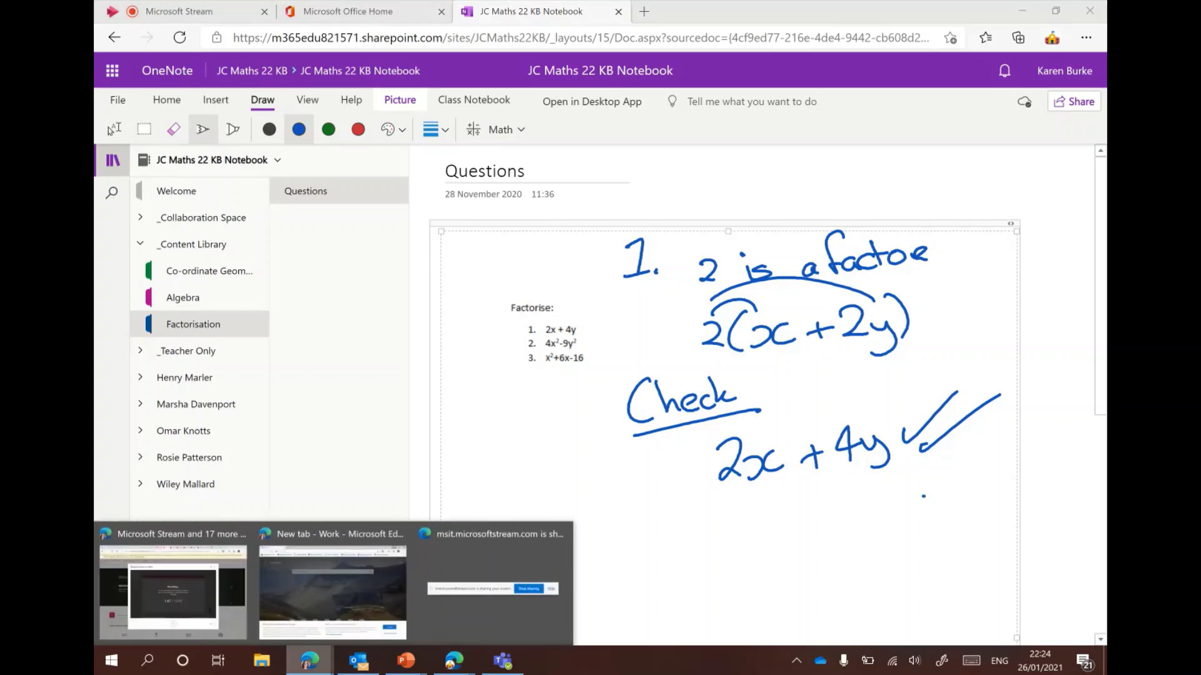
pyautogui.click(739, 539)
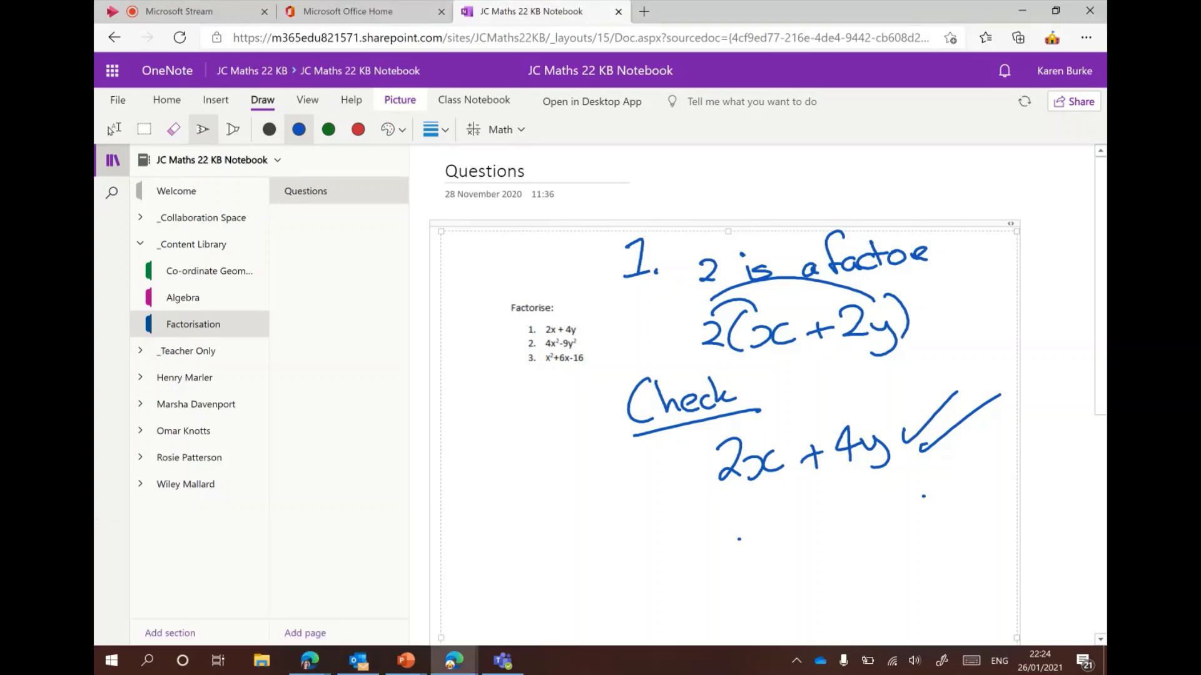
pyautogui.click(188, 12)
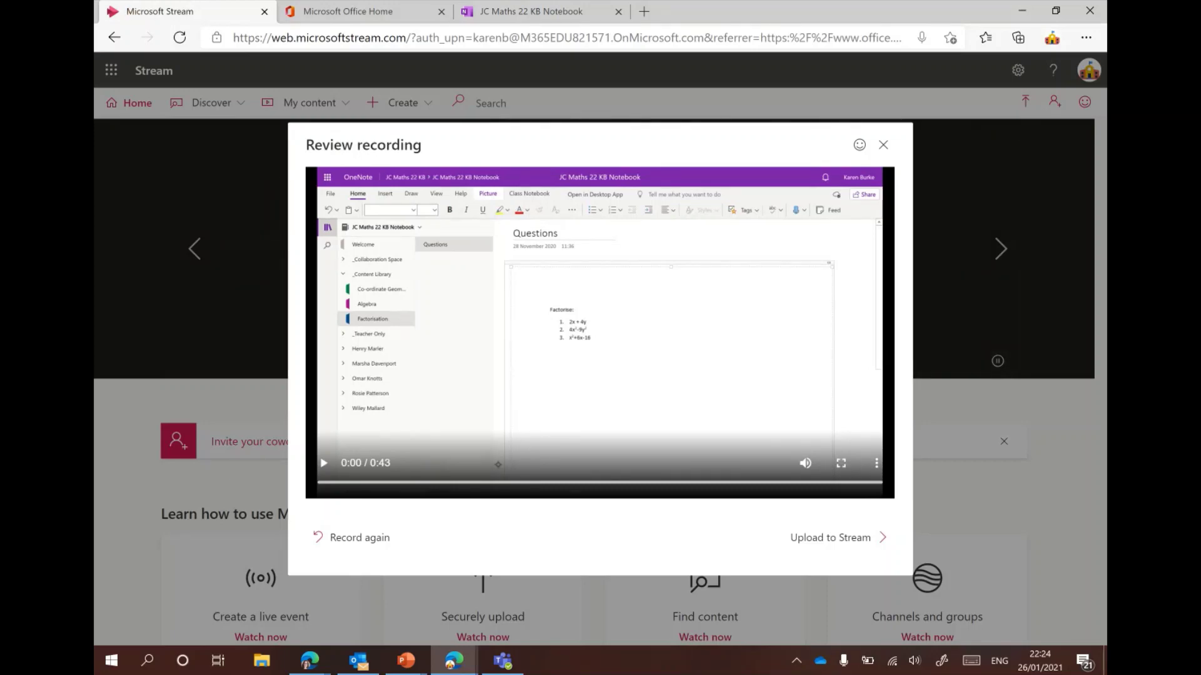
pyautogui.click(838, 537)
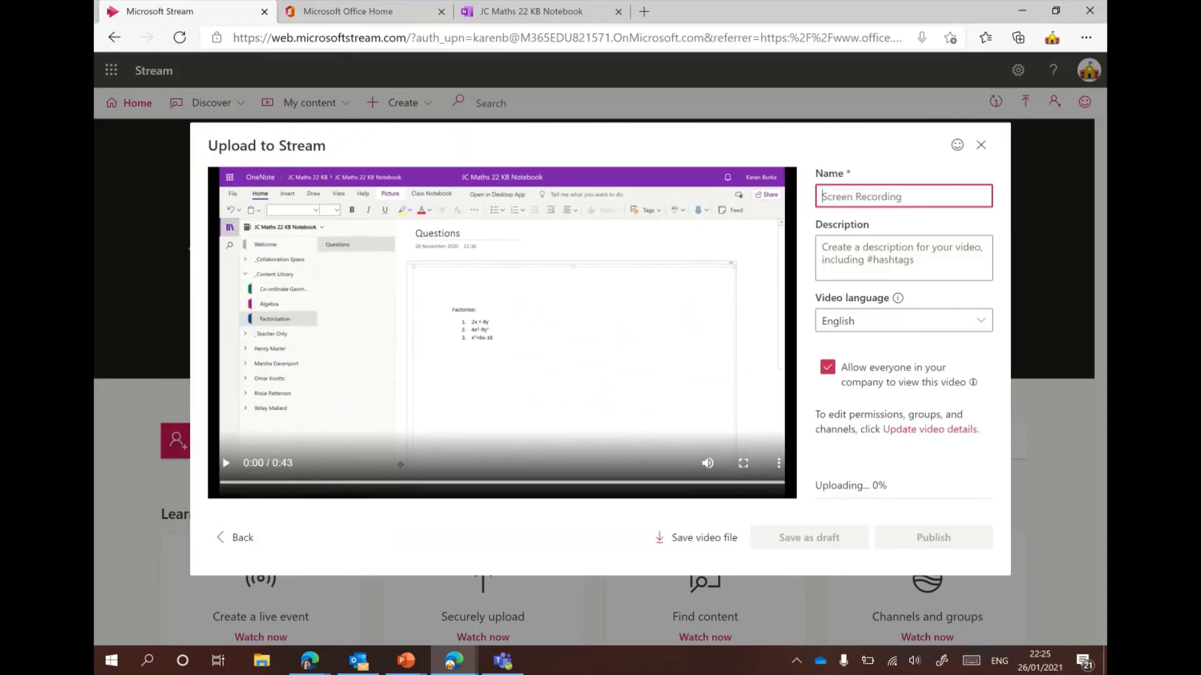
# Step: Name the uploaded video "Factorising equations" and publish it
pyautogui.click(903, 196)
pyautogui.write('Fac')
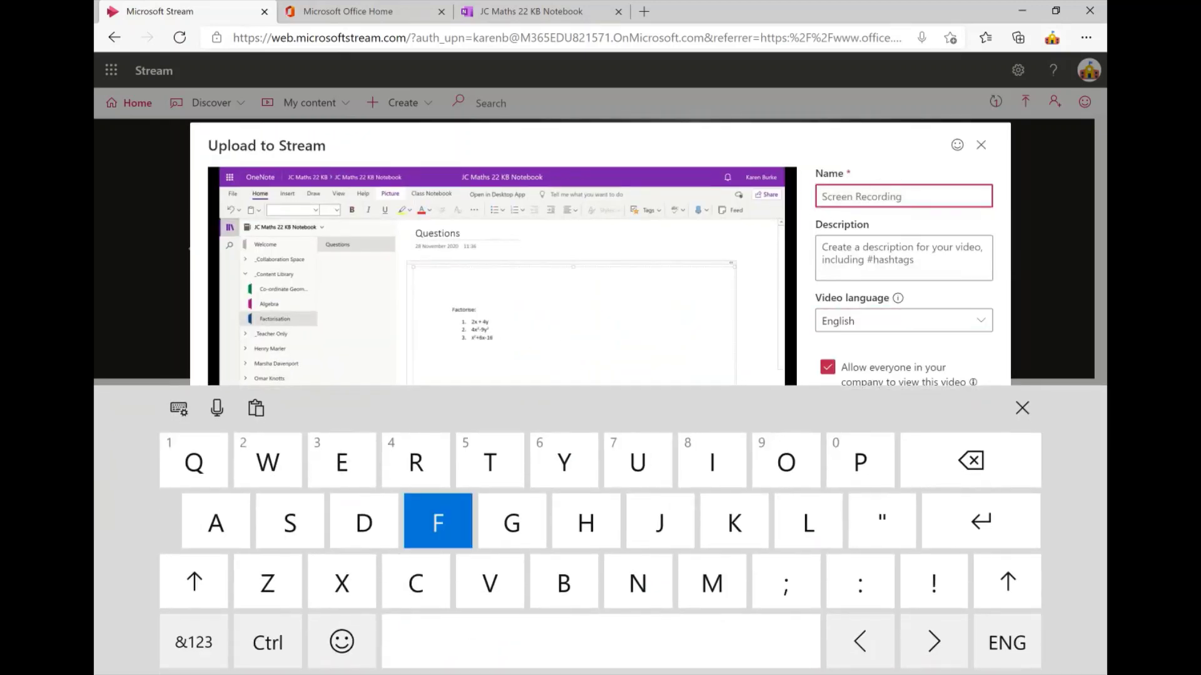
pyautogui.write('to')
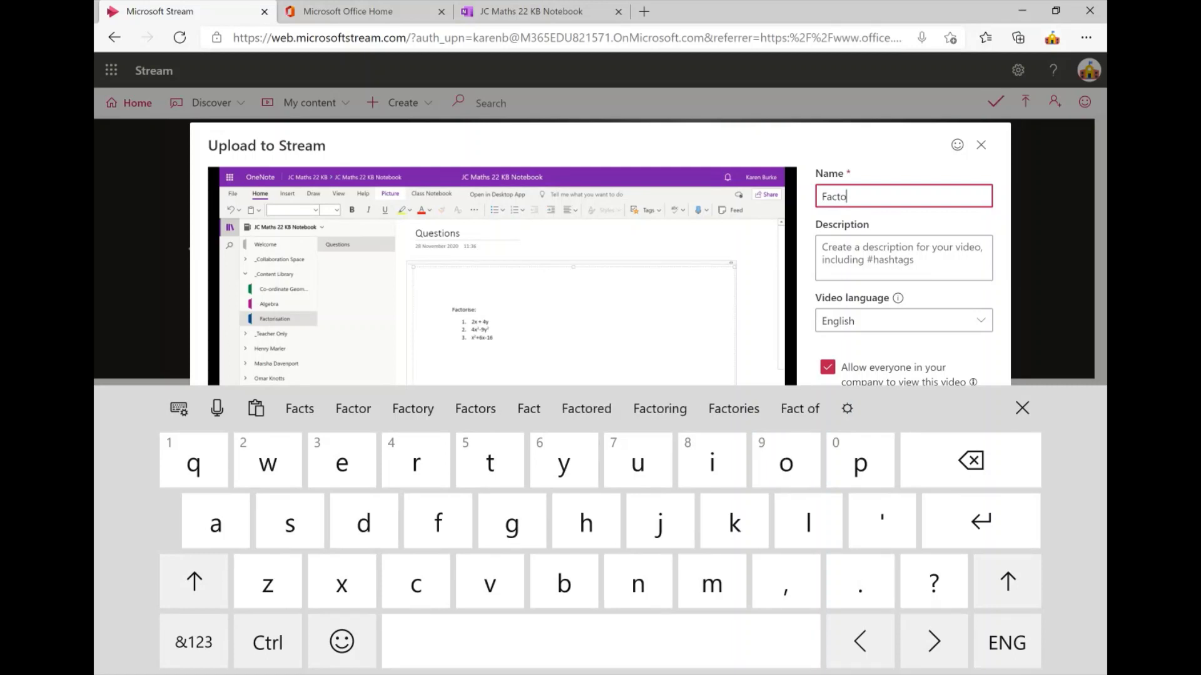
pyautogui.write('rising')
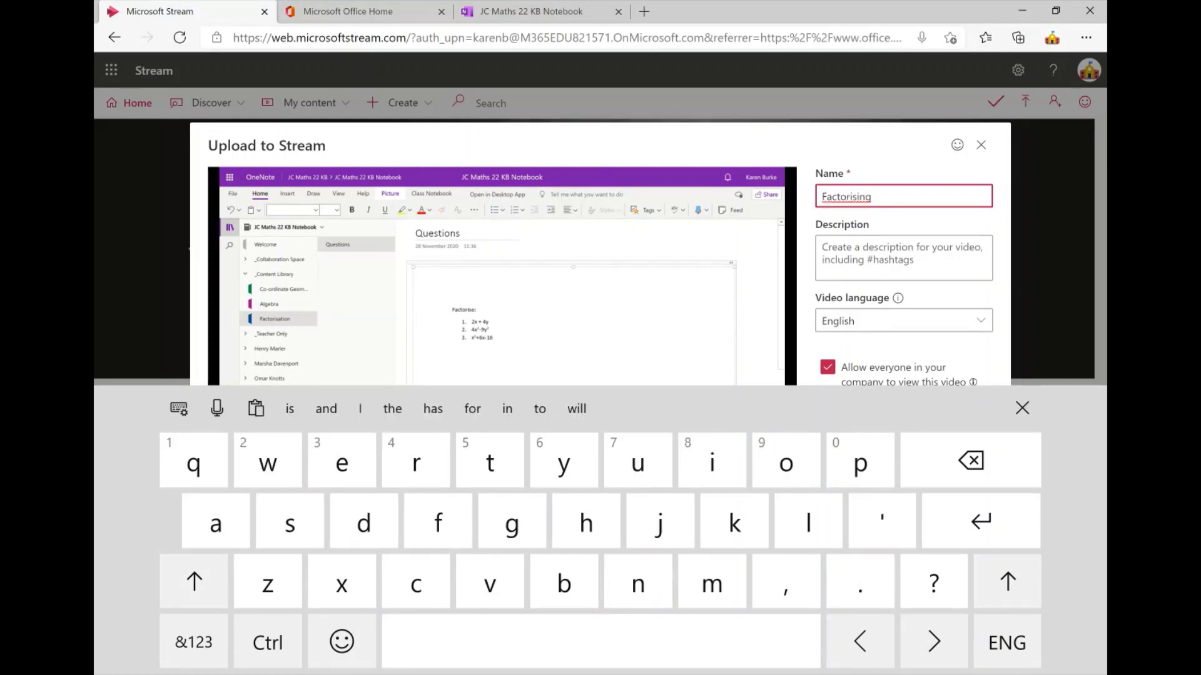
pyautogui.click(859, 197)
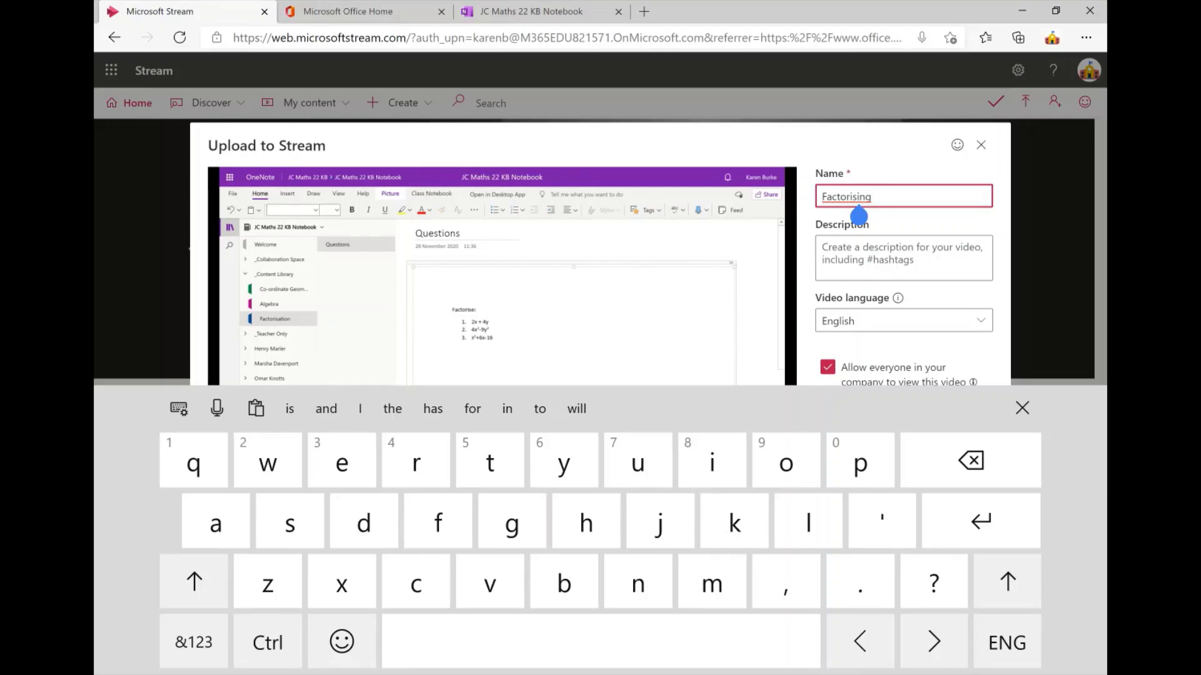
pyautogui.click(874, 197)
pyautogui.write('equ')
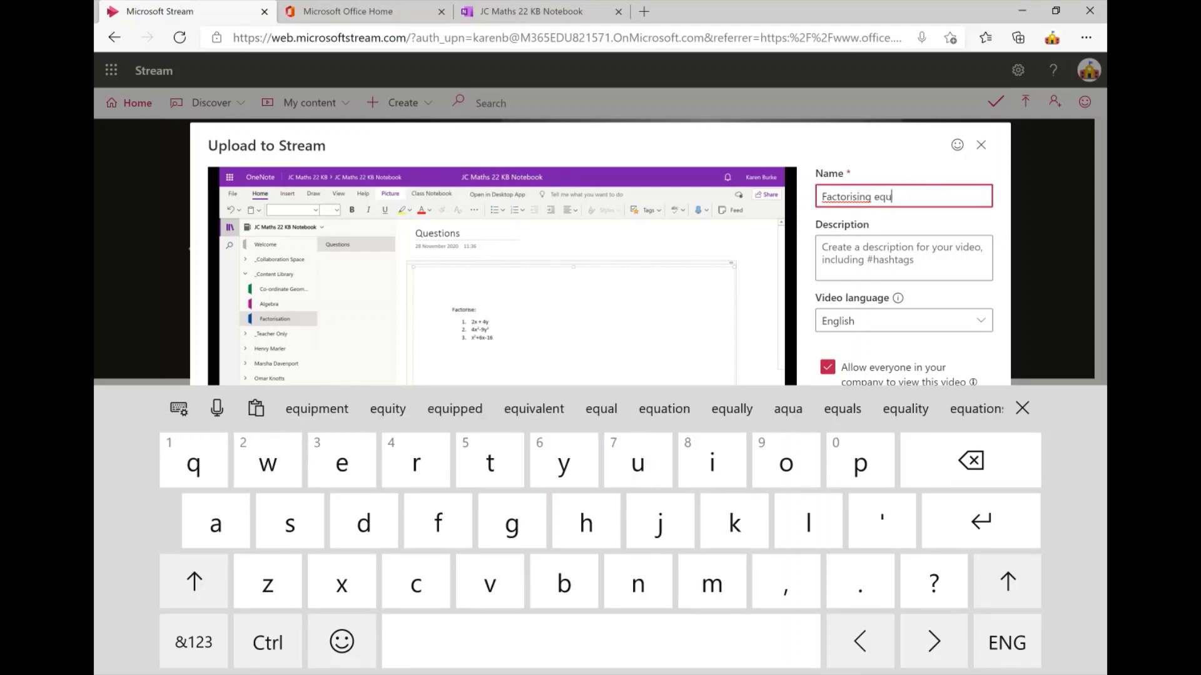
pyautogui.write('ations')
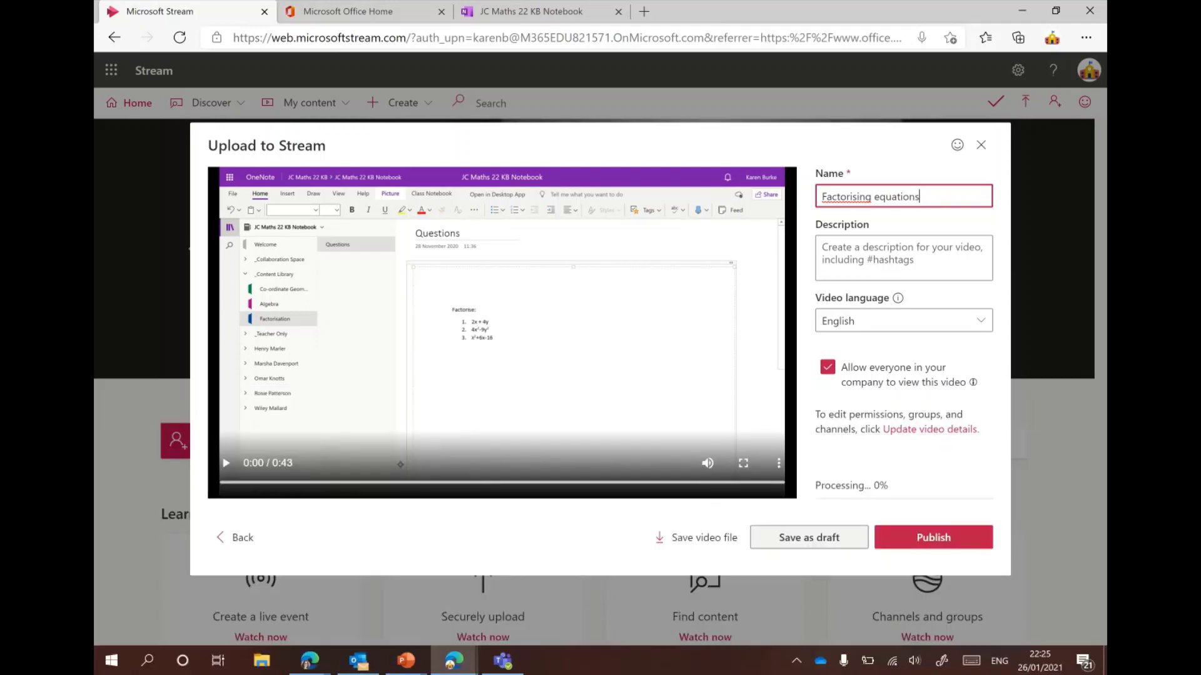
pyautogui.click(933, 537)
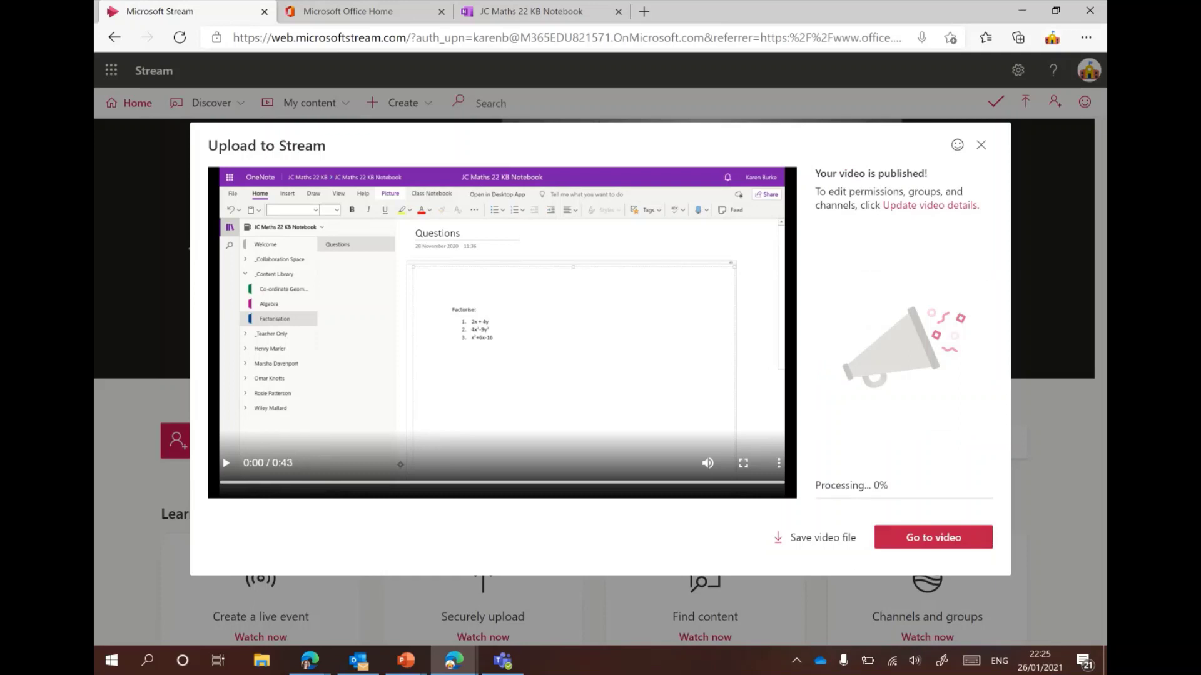
# Step: Open the published video's page, reload it and pause the playback near the start
pyautogui.click(933, 537)
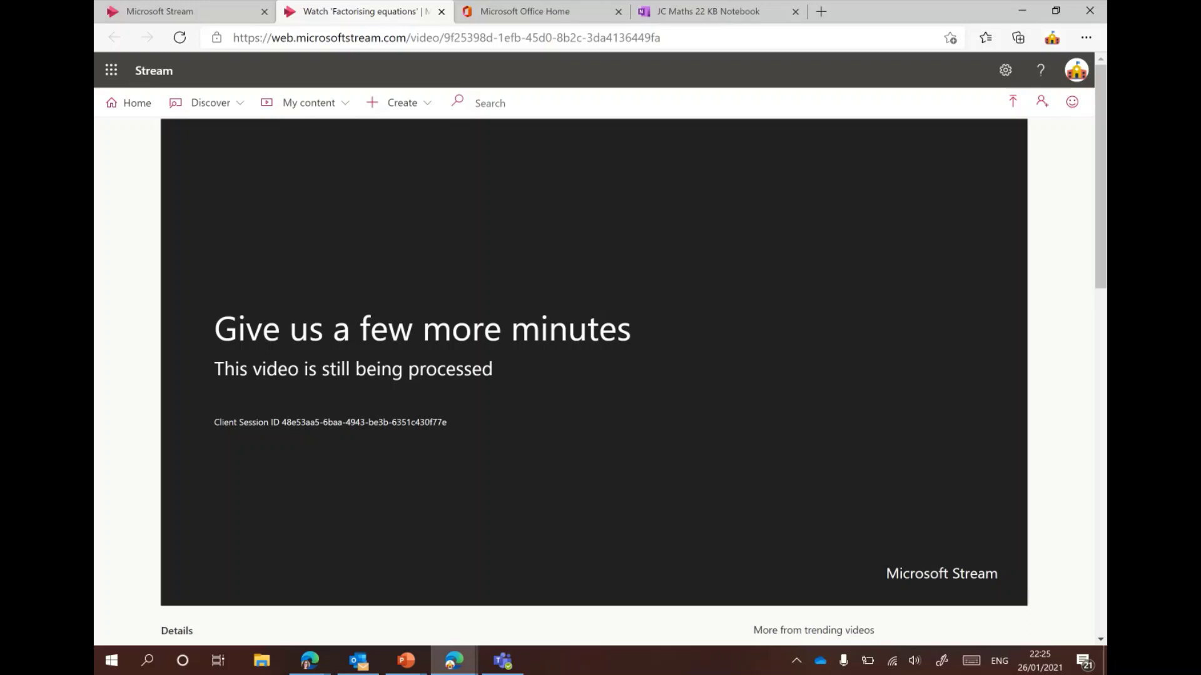
pyautogui.press('F5')
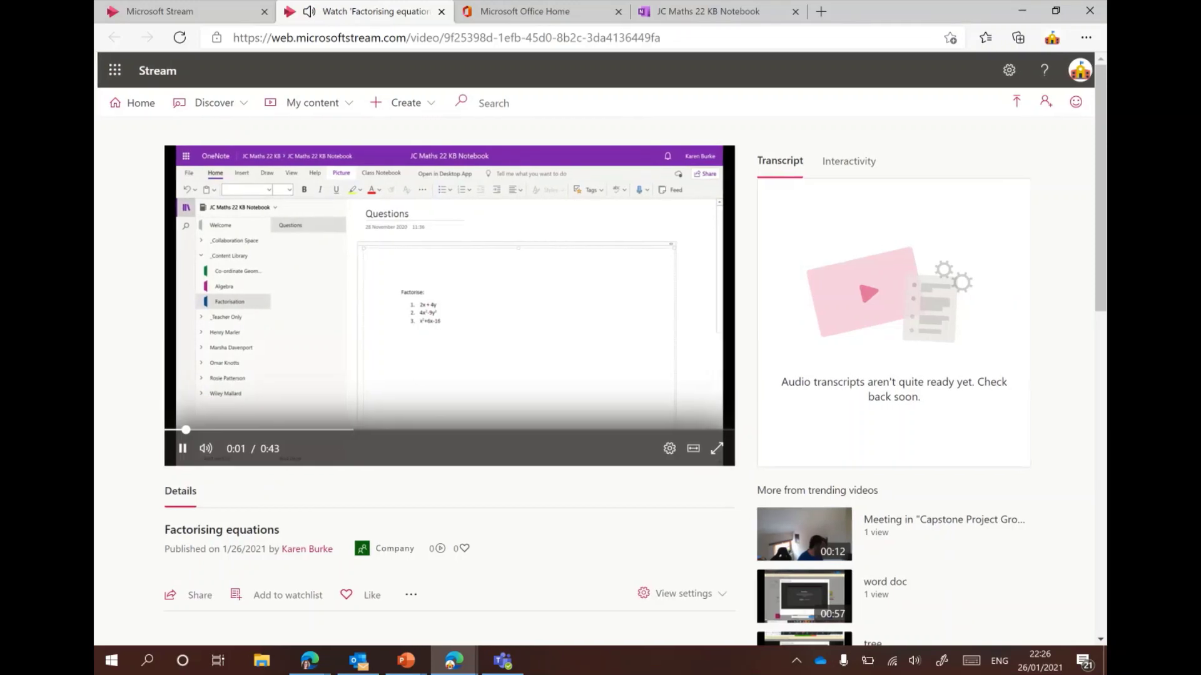
pyautogui.press('space')
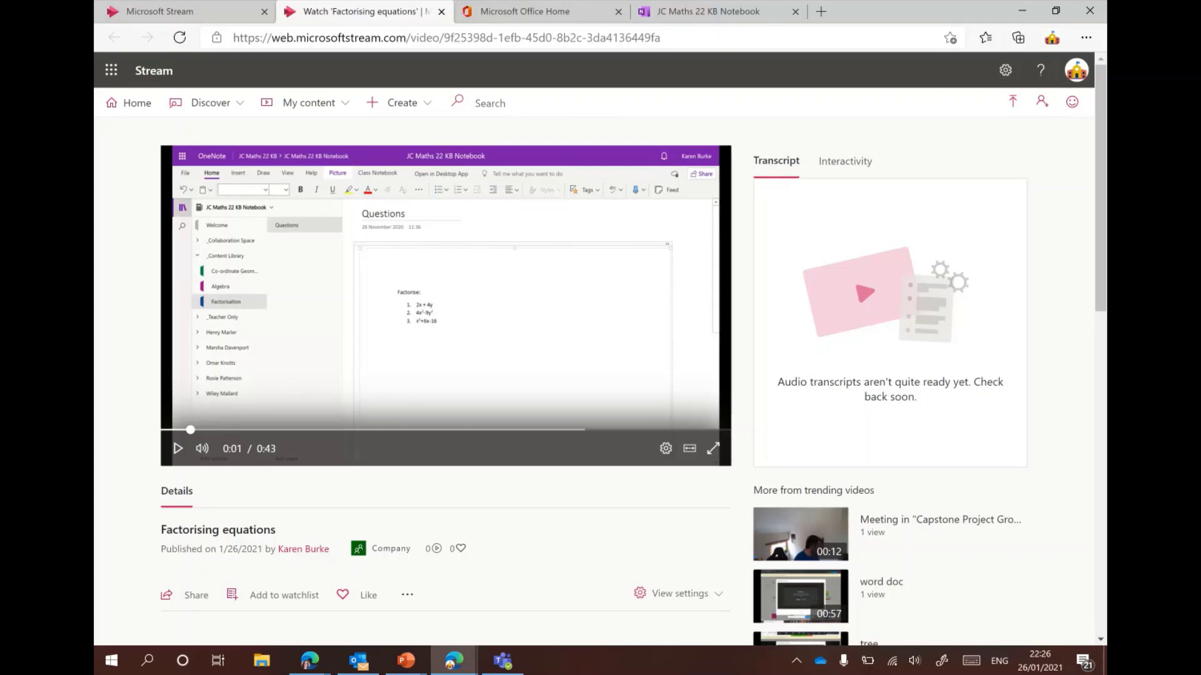
# Step: Show the video's further actions, and start adding a form in its interactivity settings
pyautogui.click(407, 595)
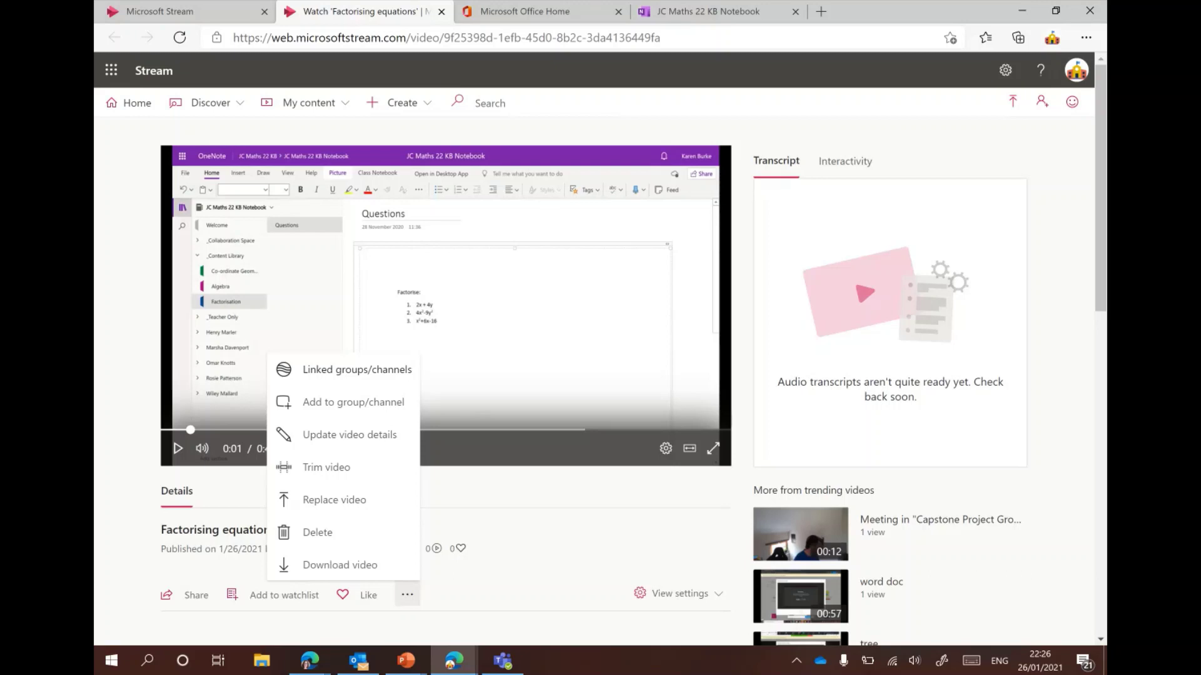
pyautogui.click(844, 161)
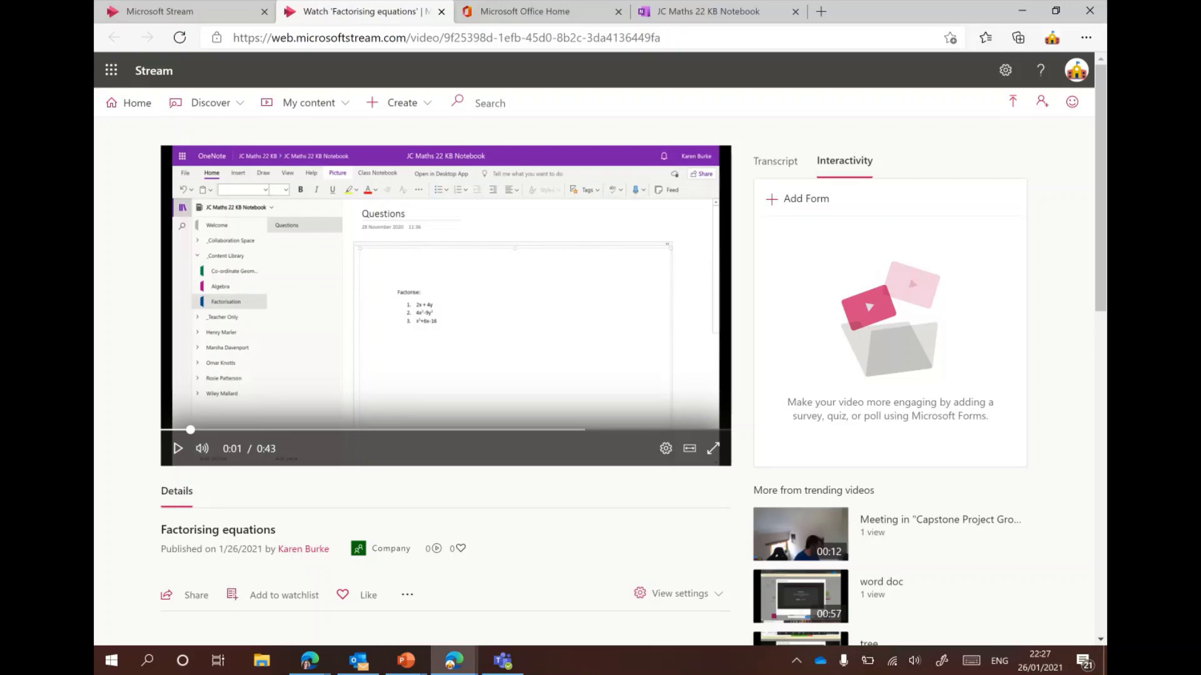
pyautogui.click(798, 199)
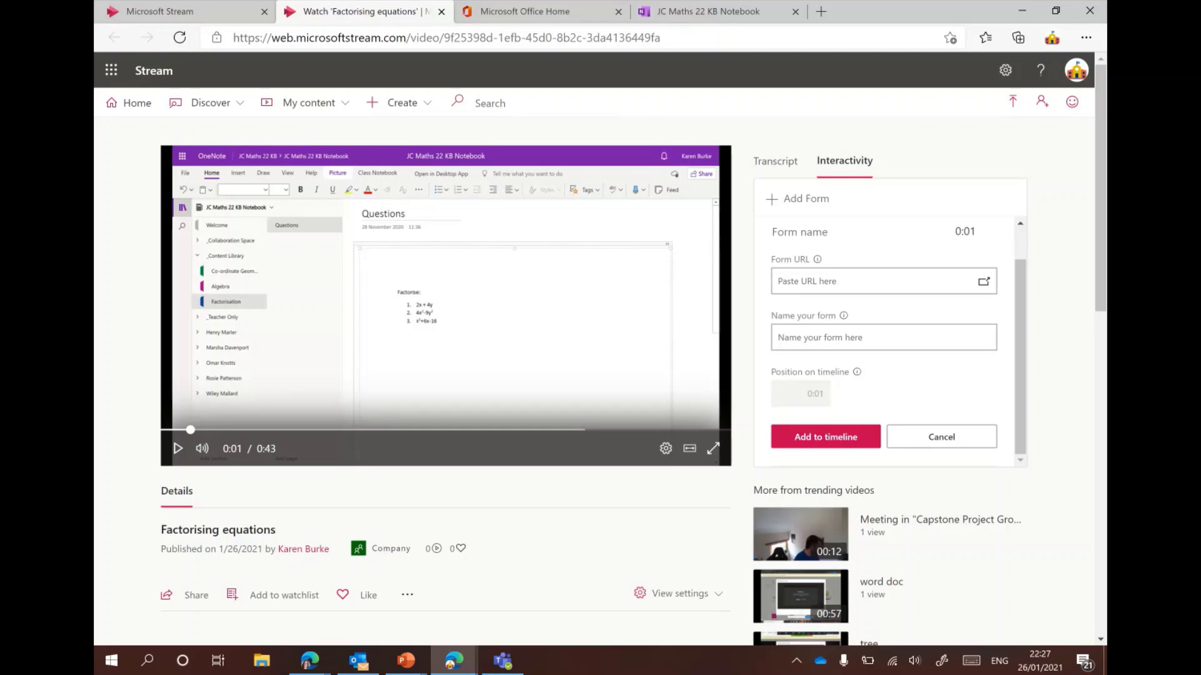
# Step: Switch to Microsoft Forms, open the Practise Maths Quiz form and copy its response link
pyautogui.hotkey('ctrl', 'Tab')
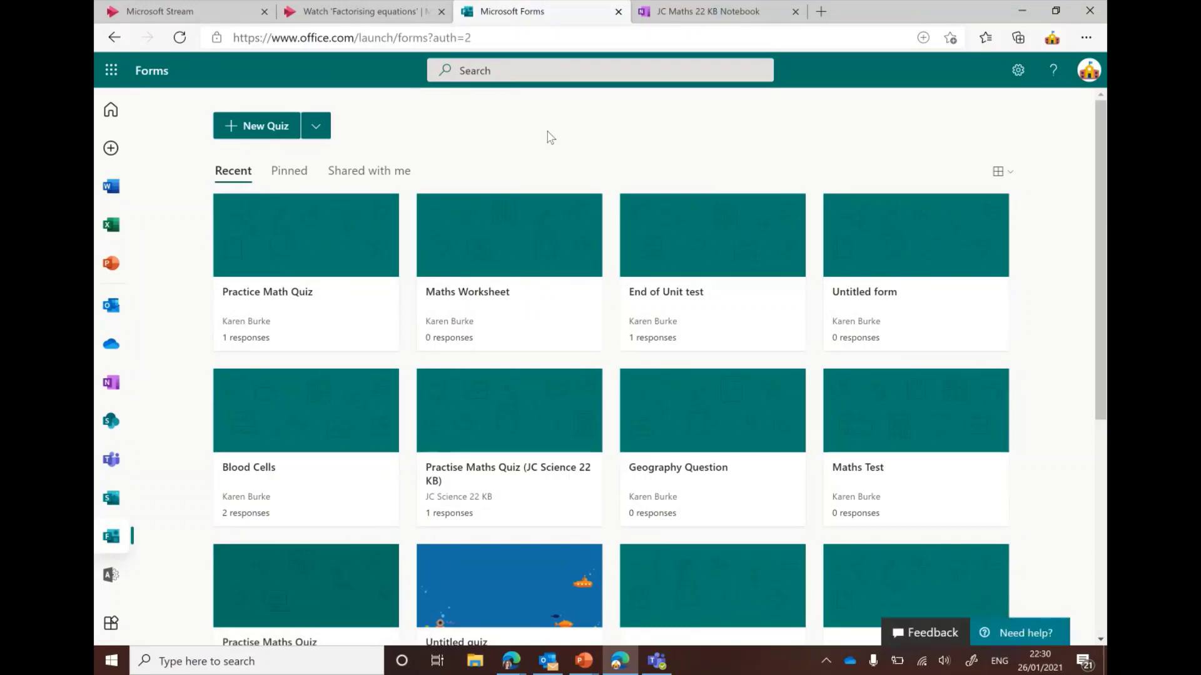
pyautogui.scroll(-2, 547, 132)
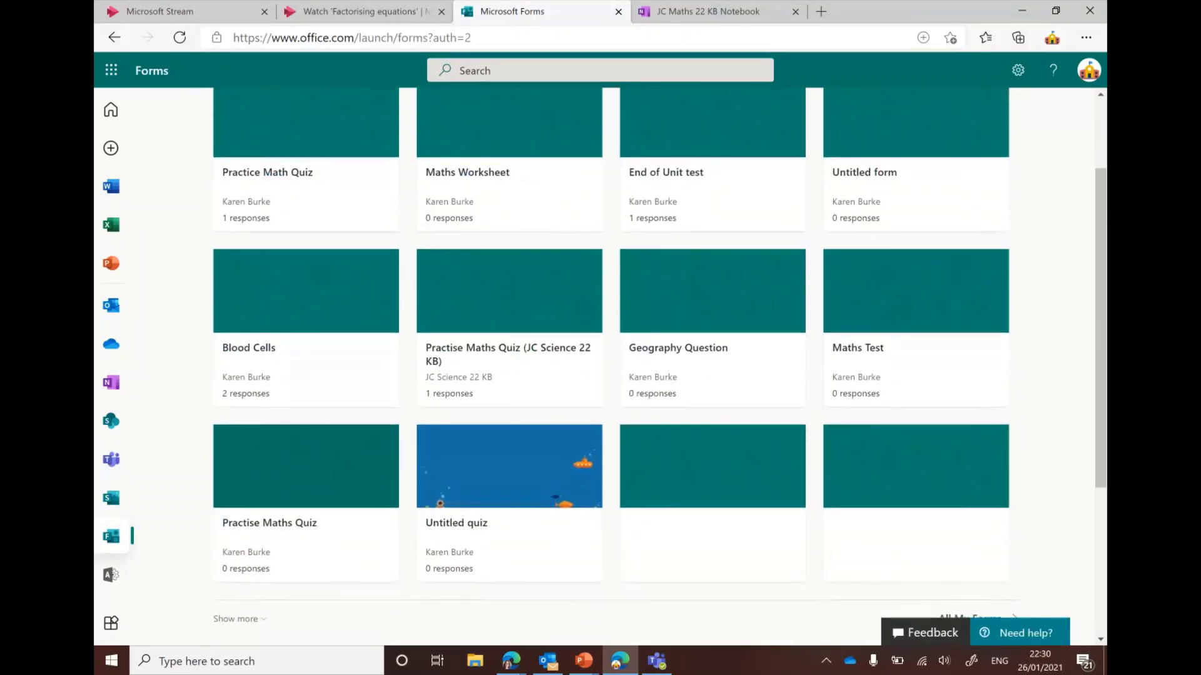
pyautogui.click(306, 475)
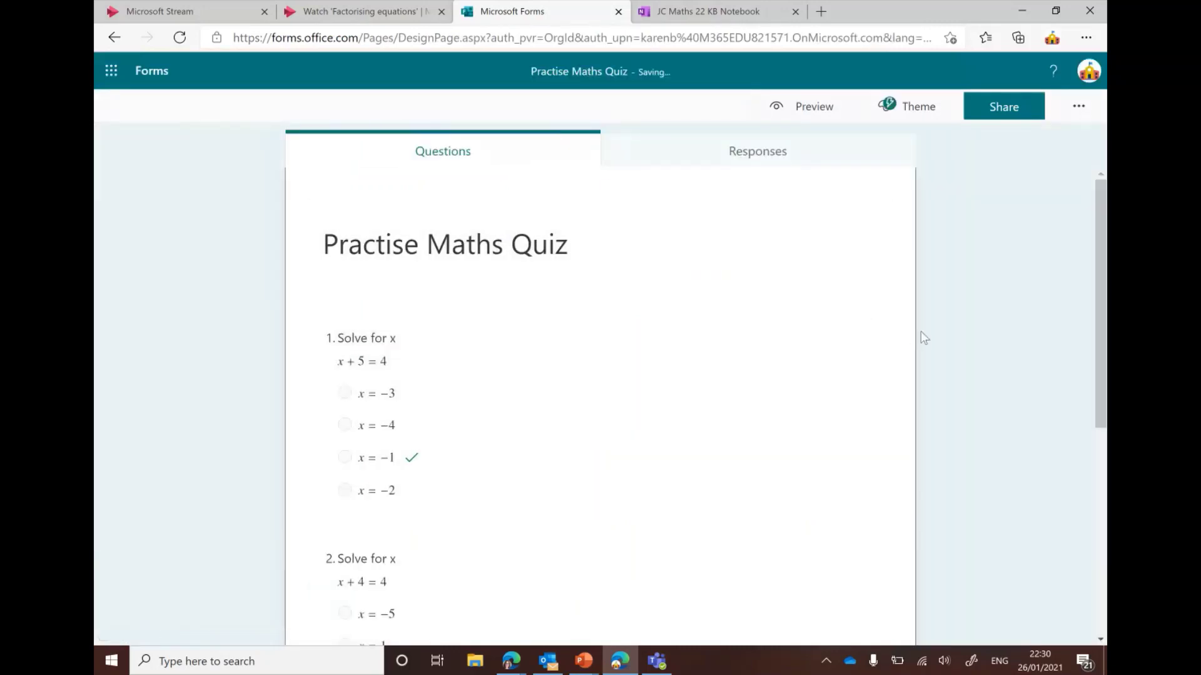
pyautogui.click(1013, 115)
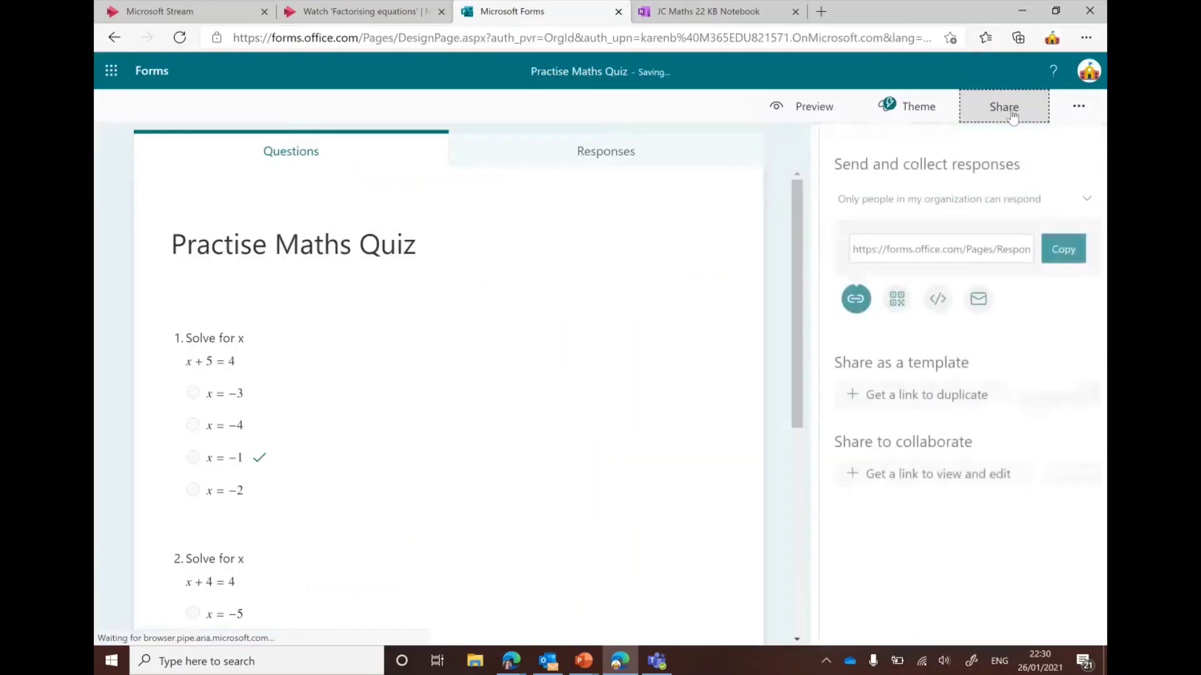
pyautogui.click(1053, 258)
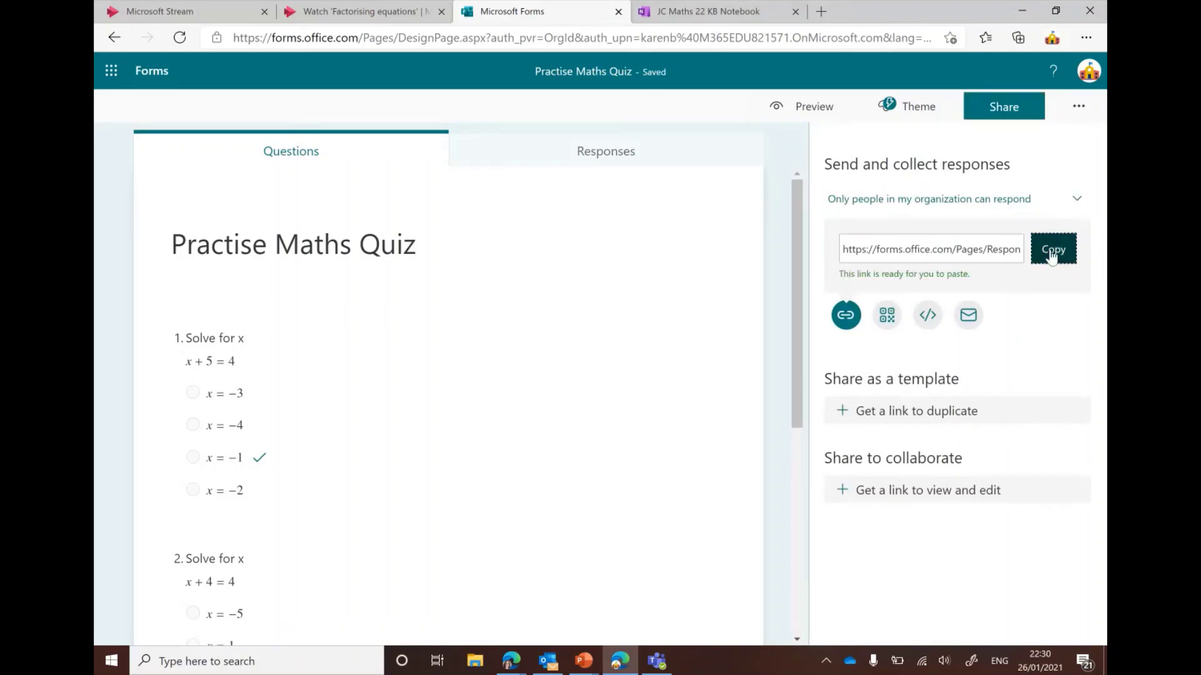
# Step: Return to the Stream video, paste the quiz link as the form URL and name the form "Practice solving"
pyautogui.click(331, 7)
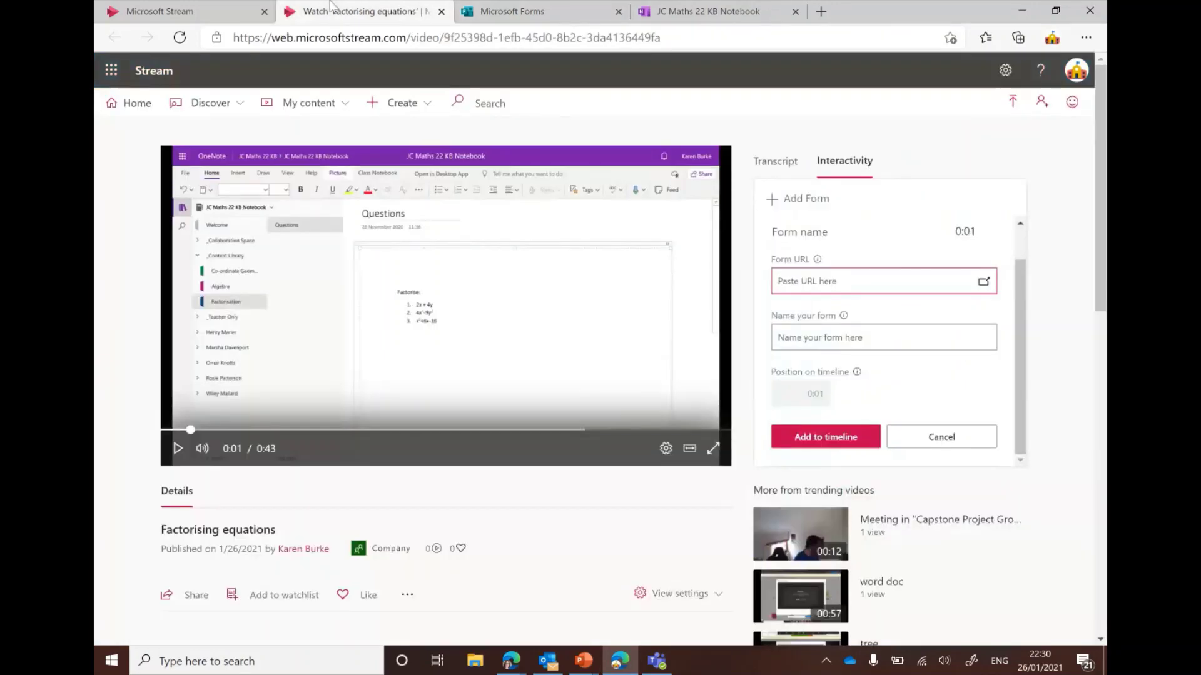
pyautogui.click(814, 284)
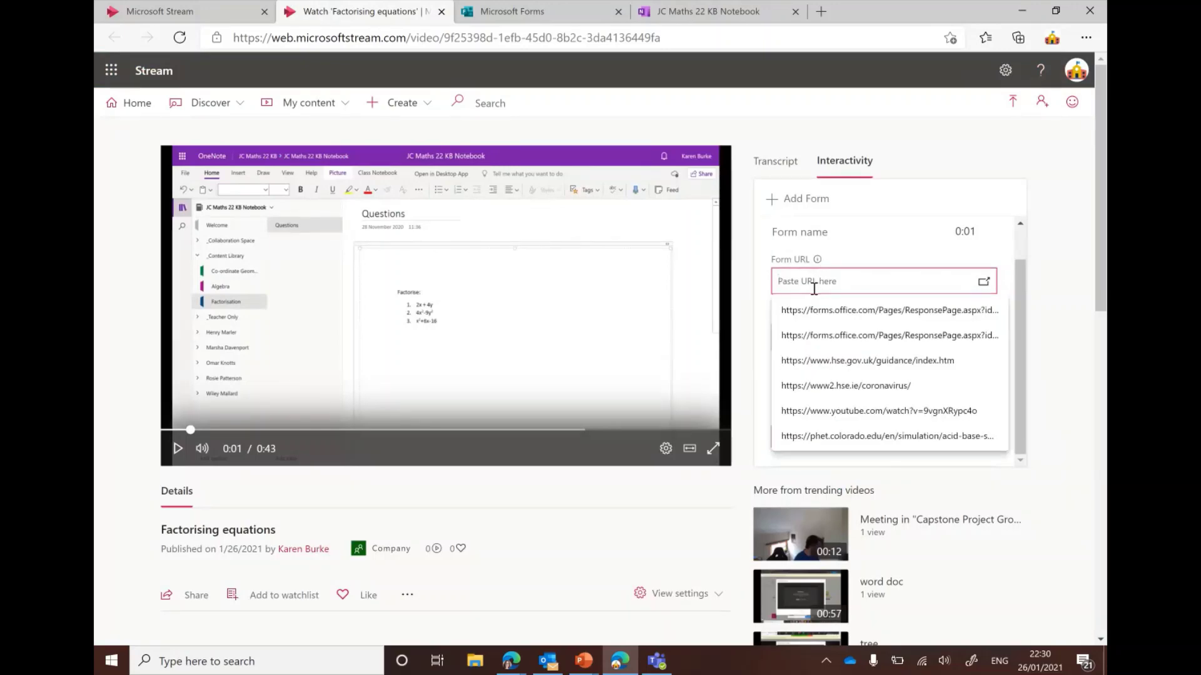
pyautogui.hotkey('ctrl', 'v')
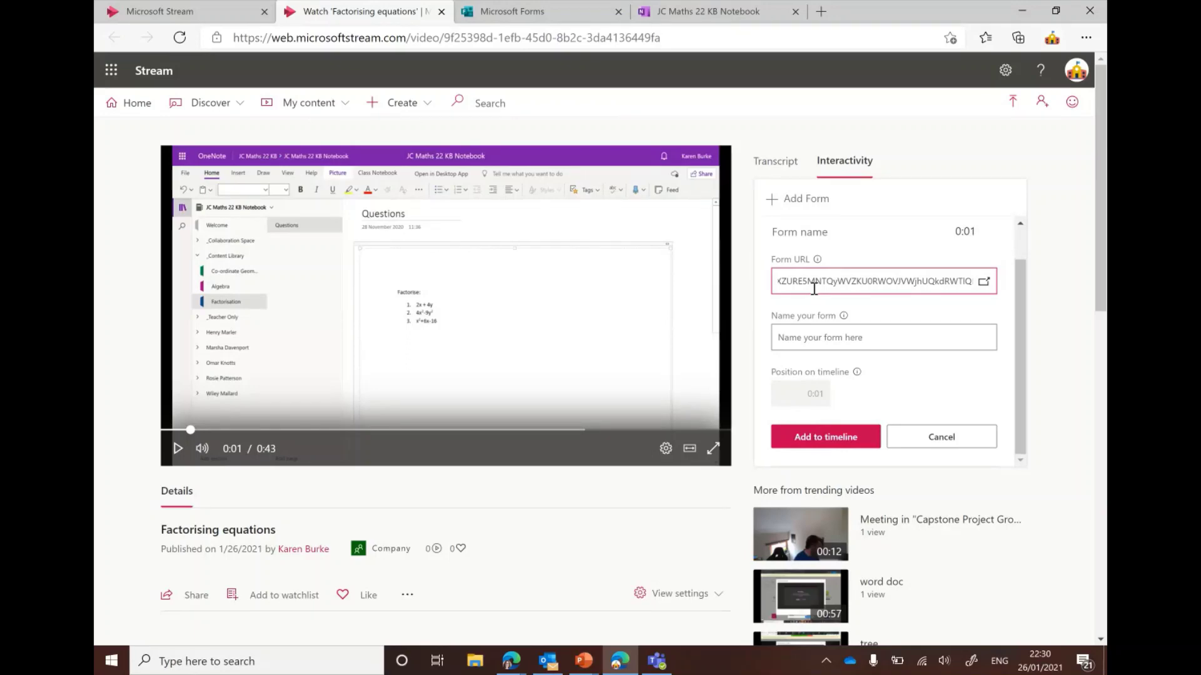
pyautogui.click(813, 339)
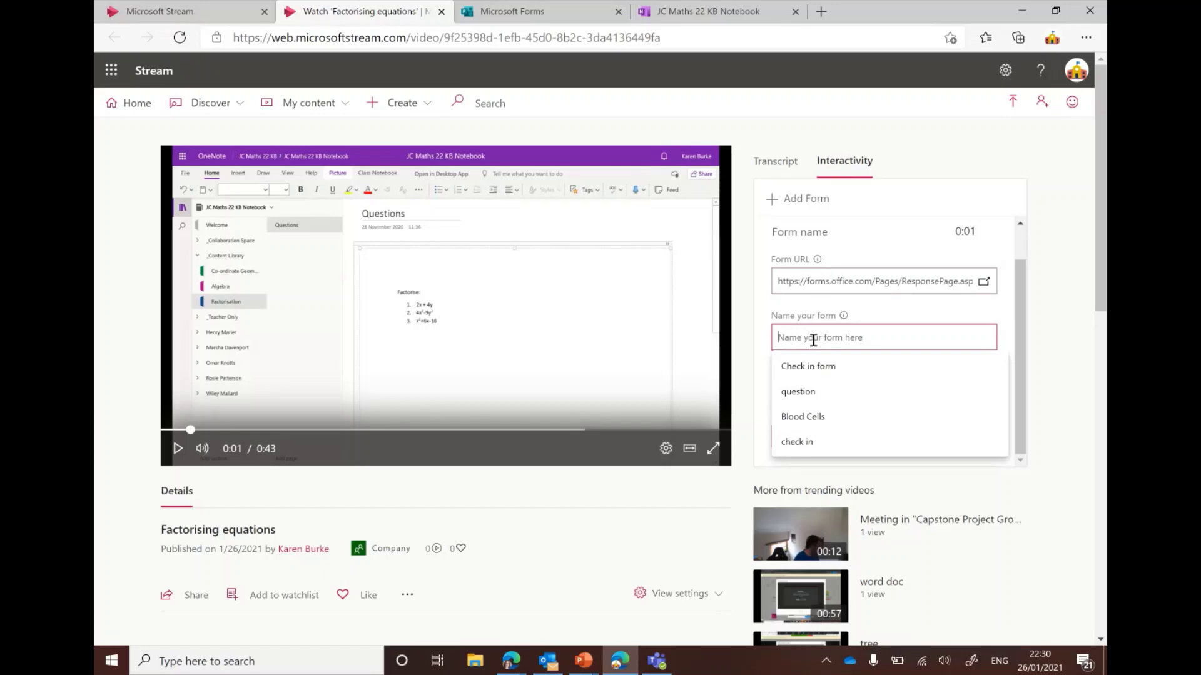
pyautogui.write('P')
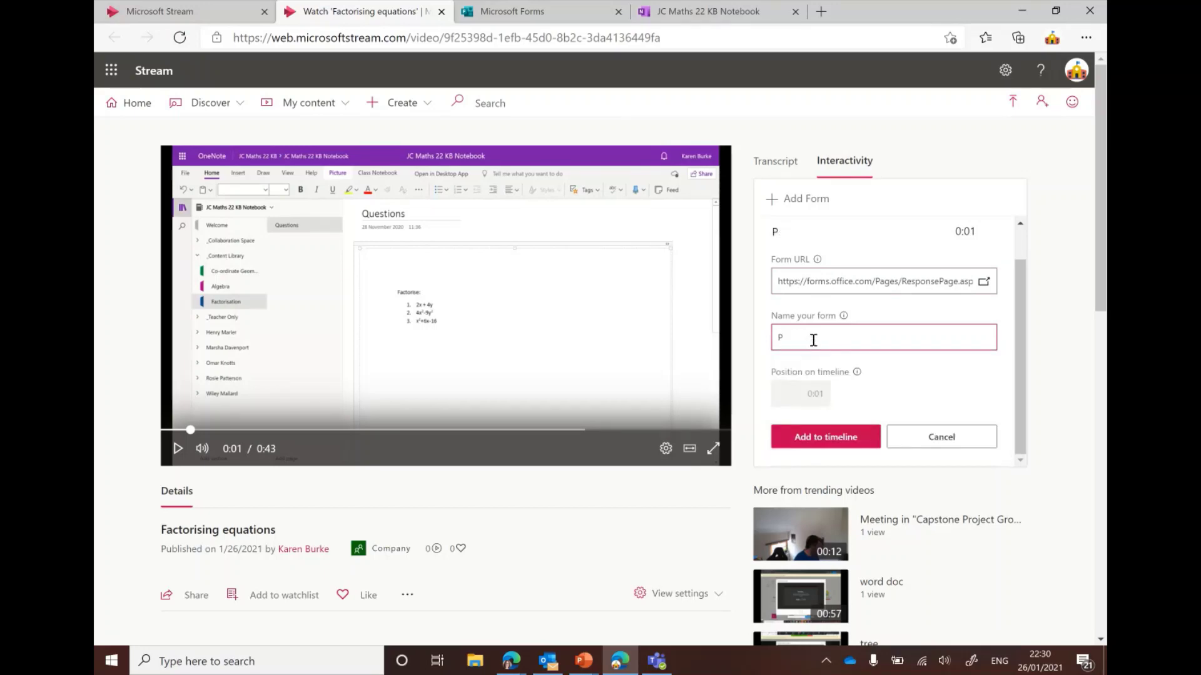
pyautogui.write('ractice solving')
pyautogui.click(808, 392)
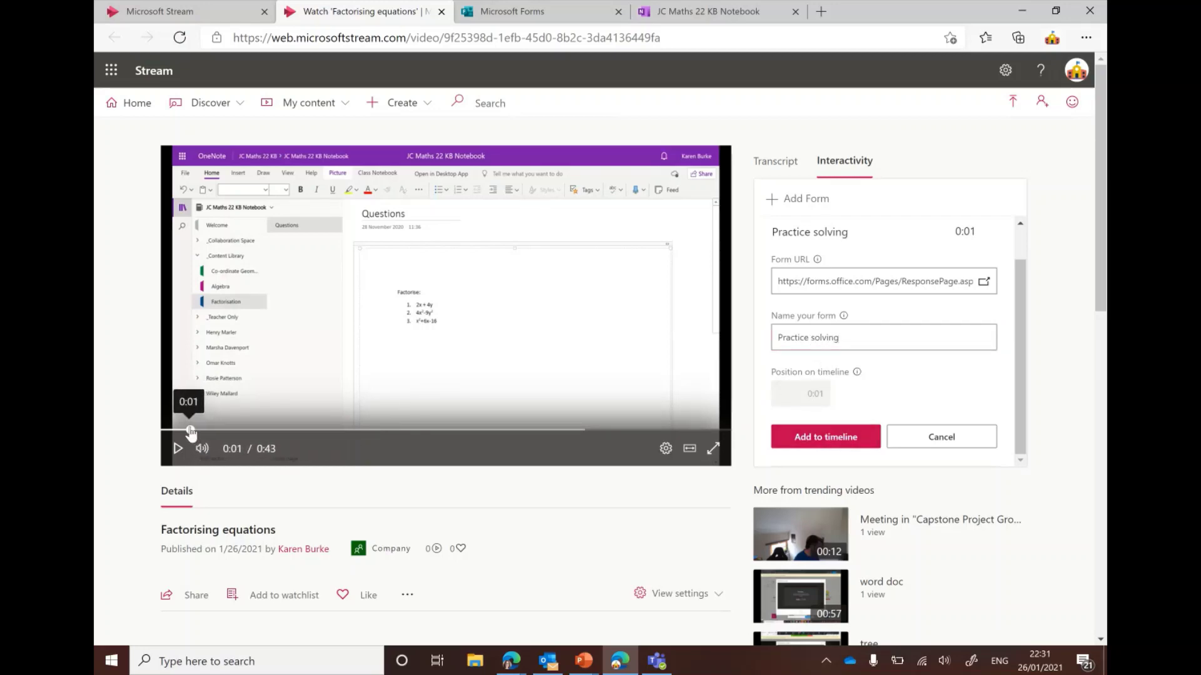
# Step: Set the form's position to 0:05 in the video and add it to the timeline
pyautogui.moveTo(191, 432); pyautogui.dragTo(216, 431)
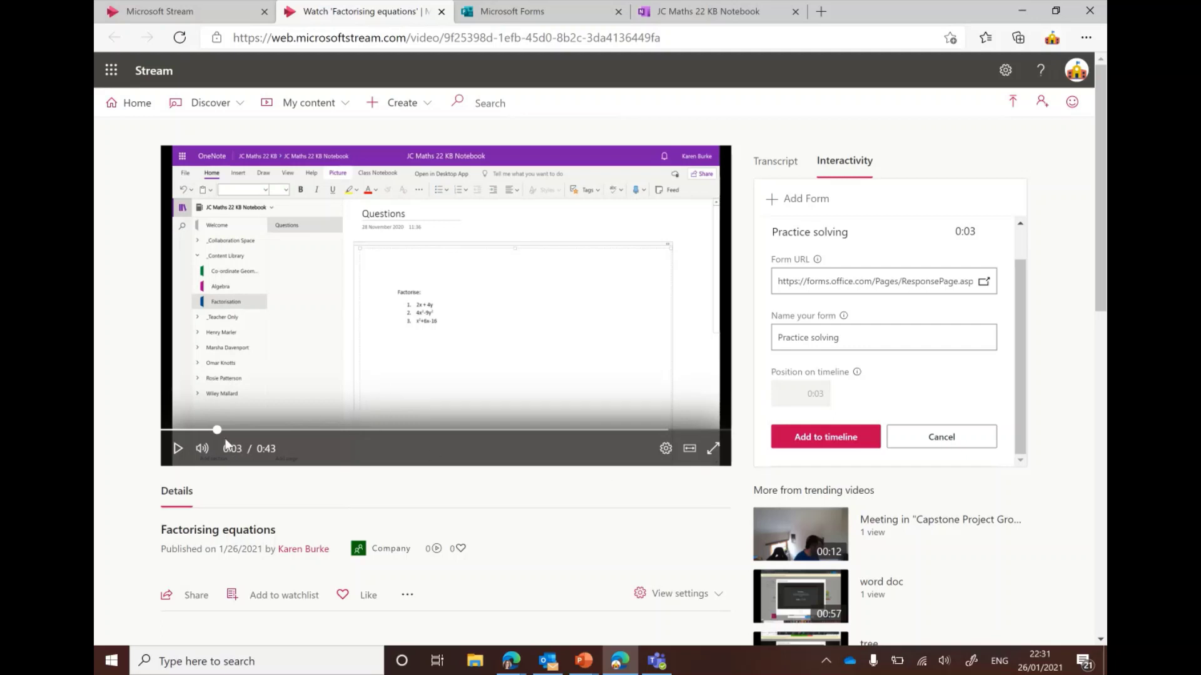
pyautogui.click(192, 431)
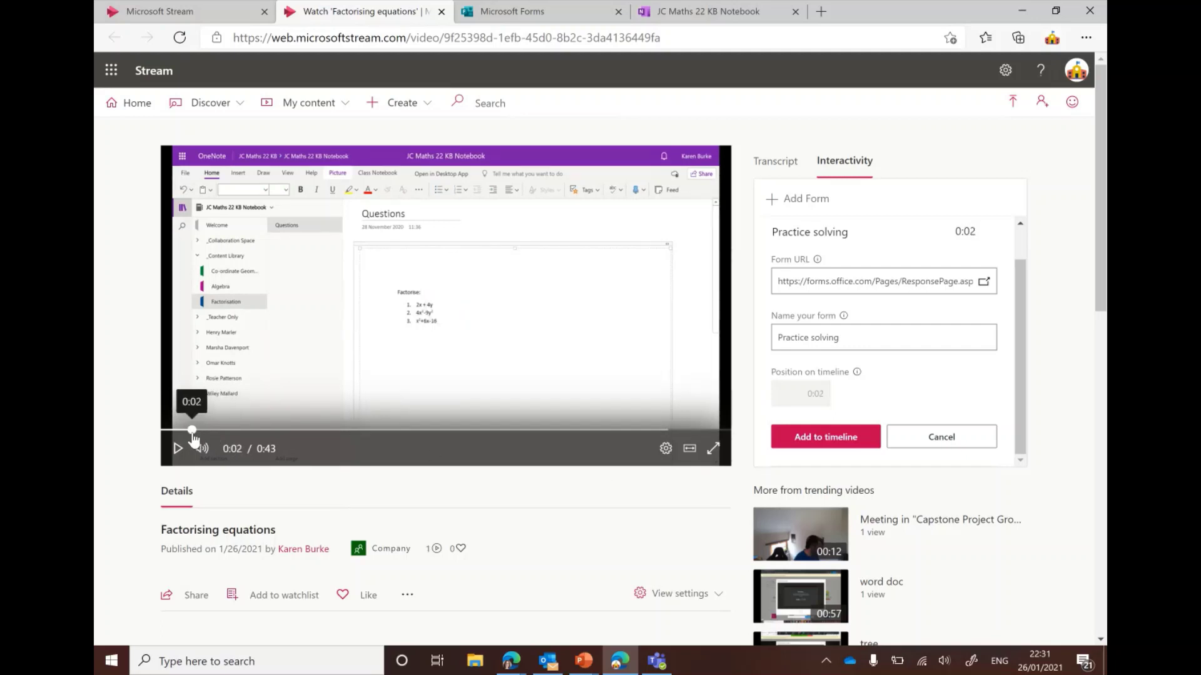
pyautogui.moveTo(192, 431); pyautogui.dragTo(240, 431)
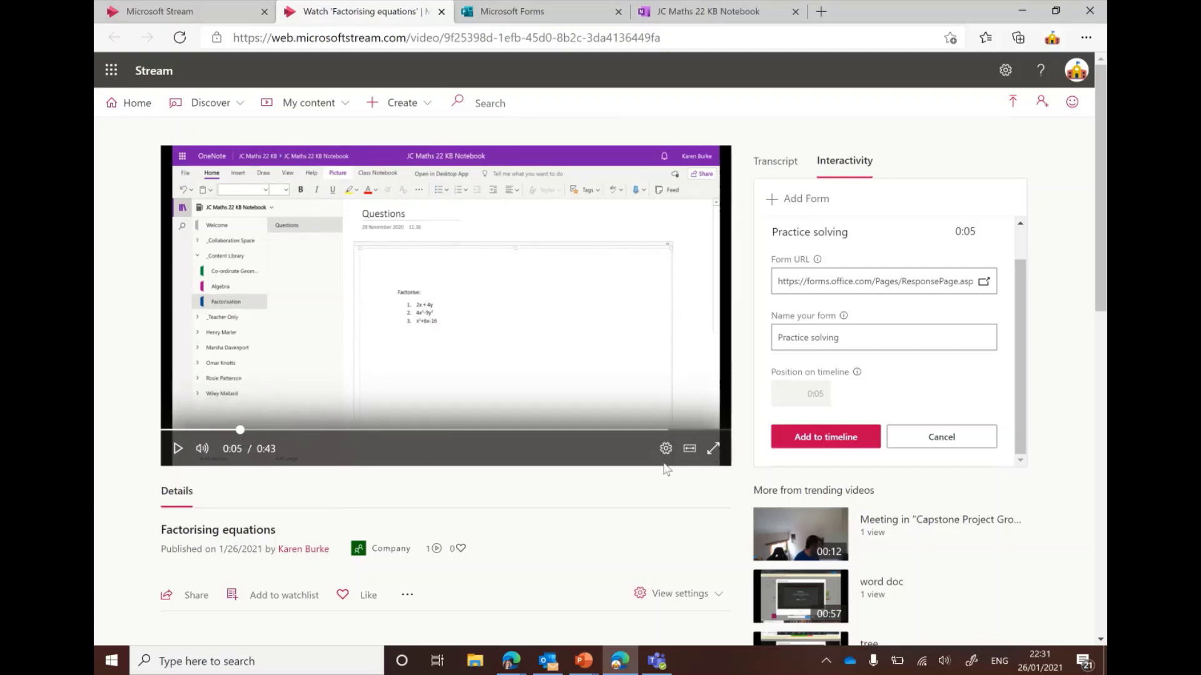
pyautogui.click(810, 440)
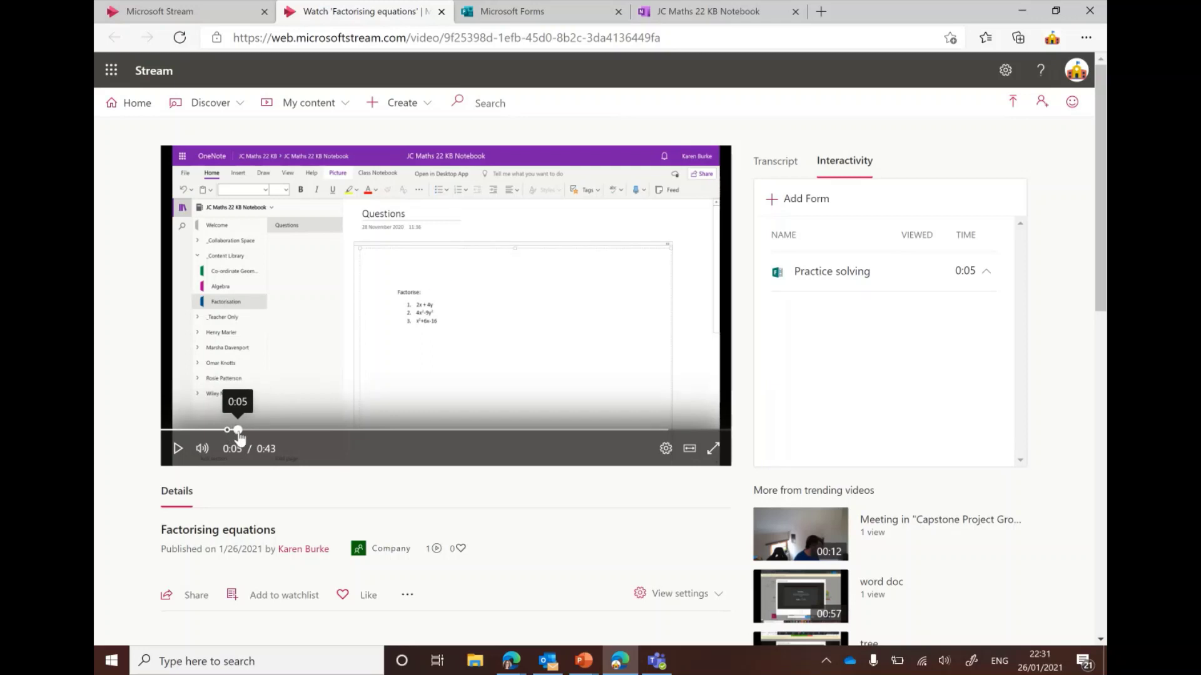
# Step: Play the video muted from the start, look through the embedded quiz, continue to the video and pause it
pyautogui.click(194, 430)
pyautogui.moveTo(194, 430); pyautogui.dragTo(169, 430)
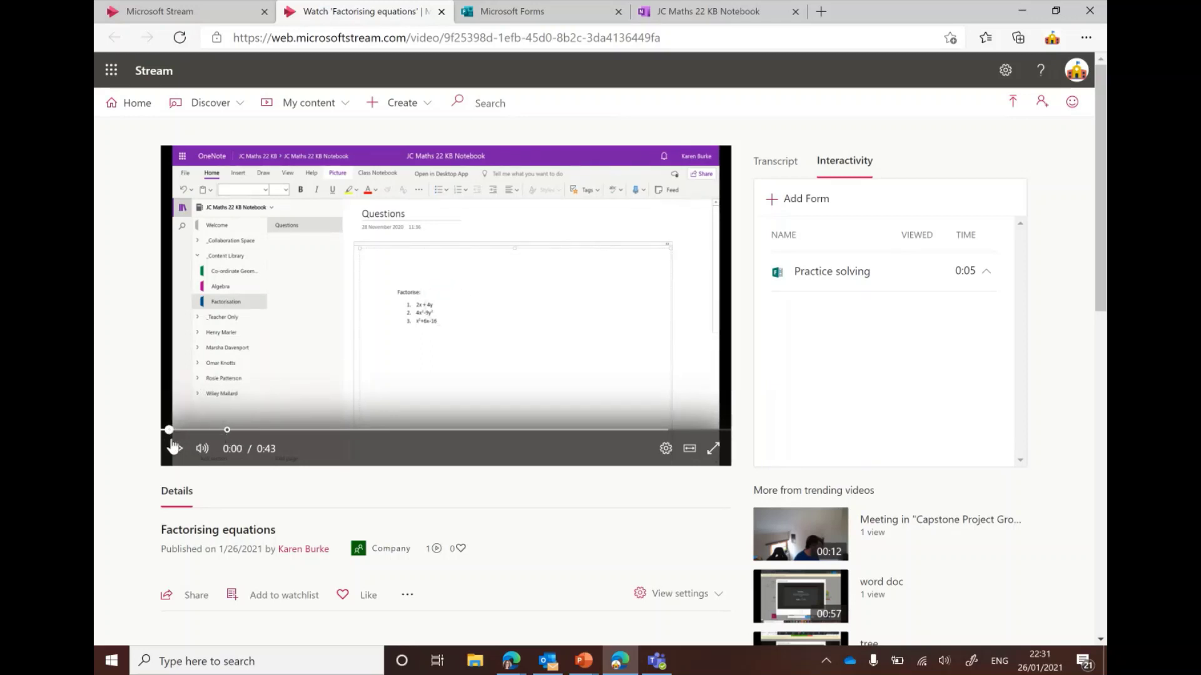
pyautogui.click(201, 449)
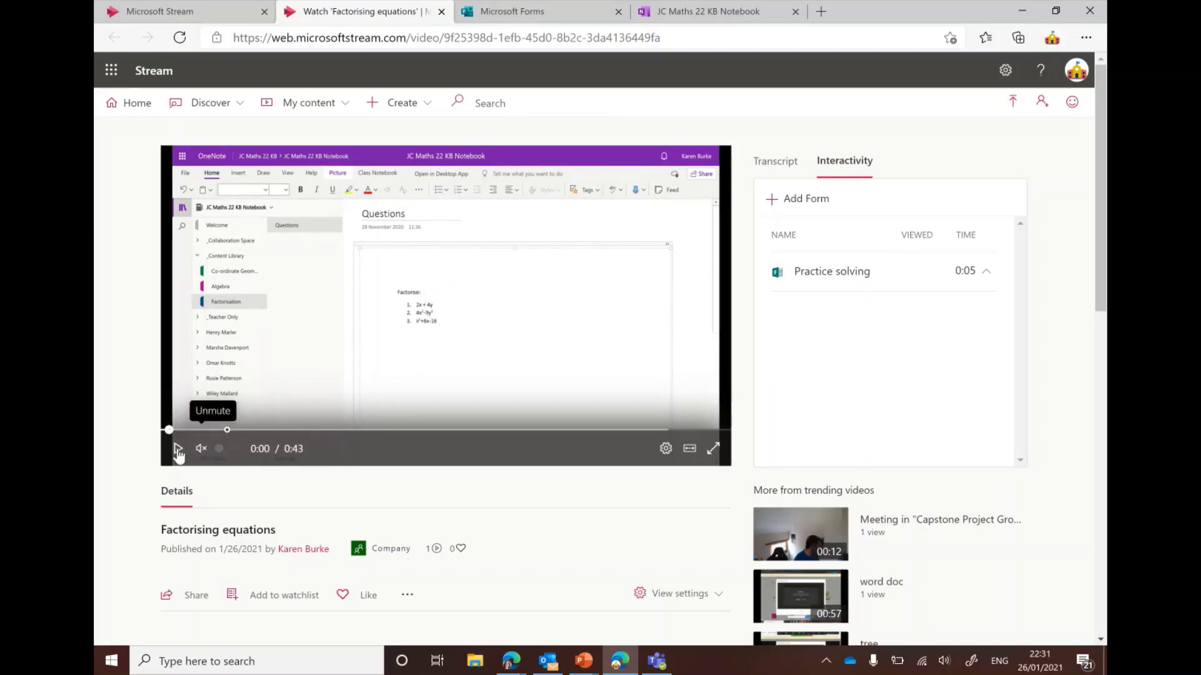
pyautogui.click(179, 448)
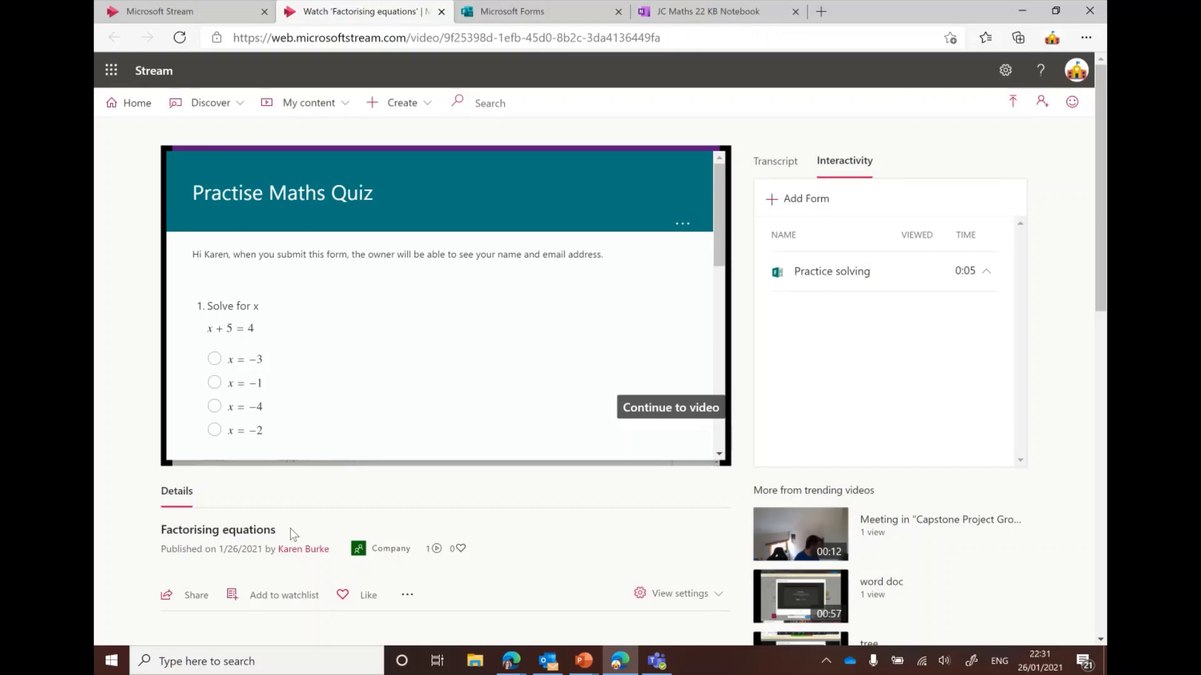
pyautogui.scroll(-6, 350, 350)
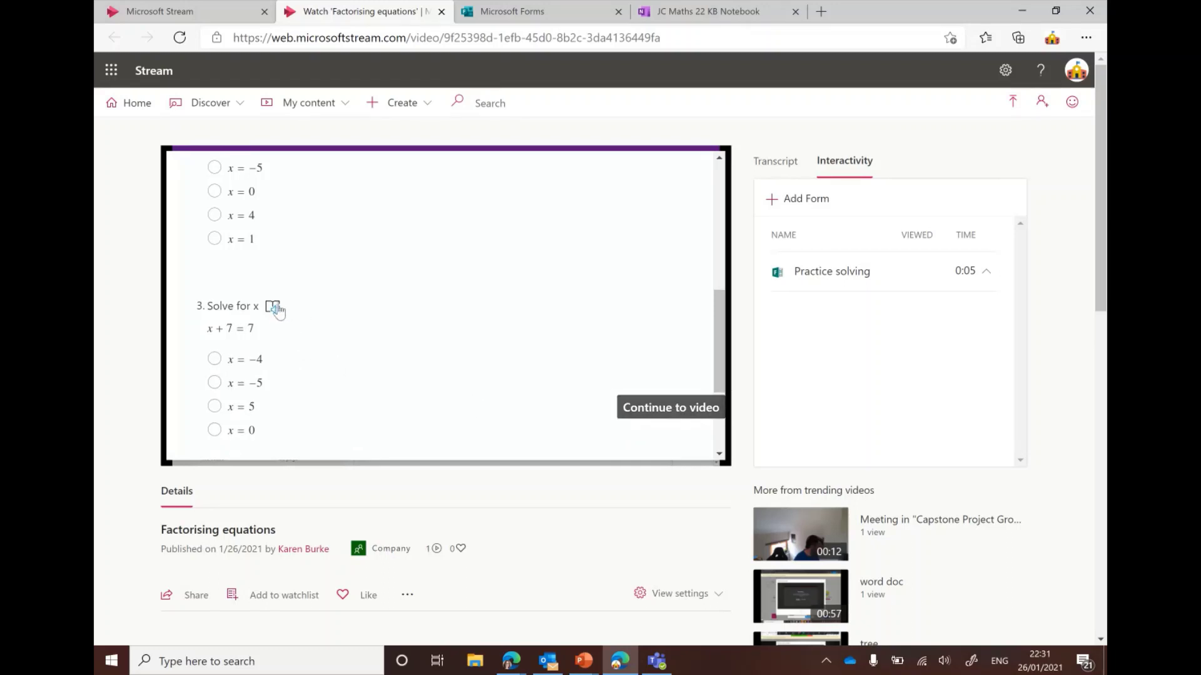
pyautogui.click(679, 414)
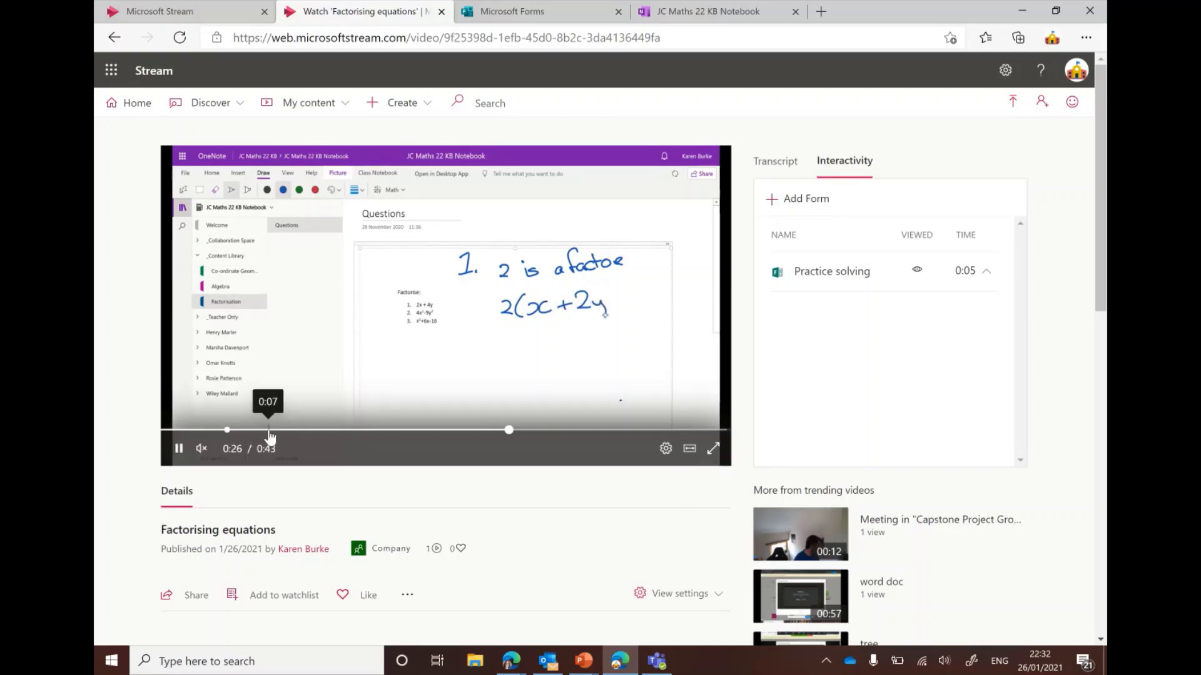
pyautogui.click(178, 449)
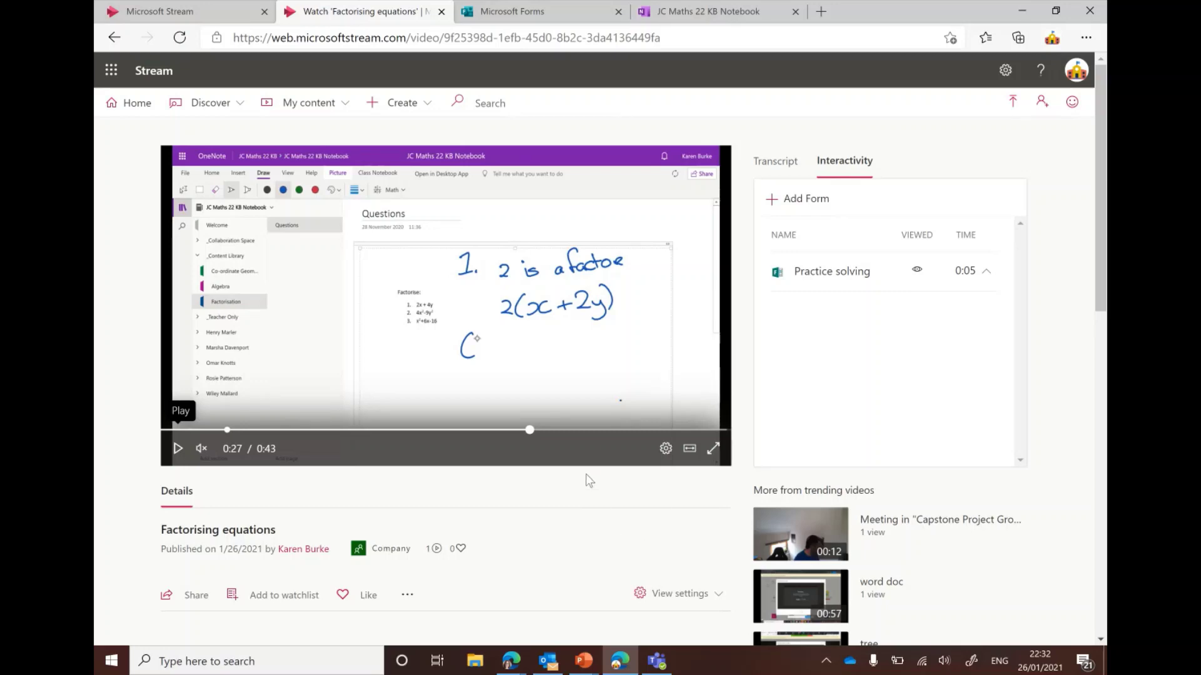
# Step: Open the sharing options of the Factorising equations video and copy its direct link
pyautogui.scroll(-1, 563, 543)
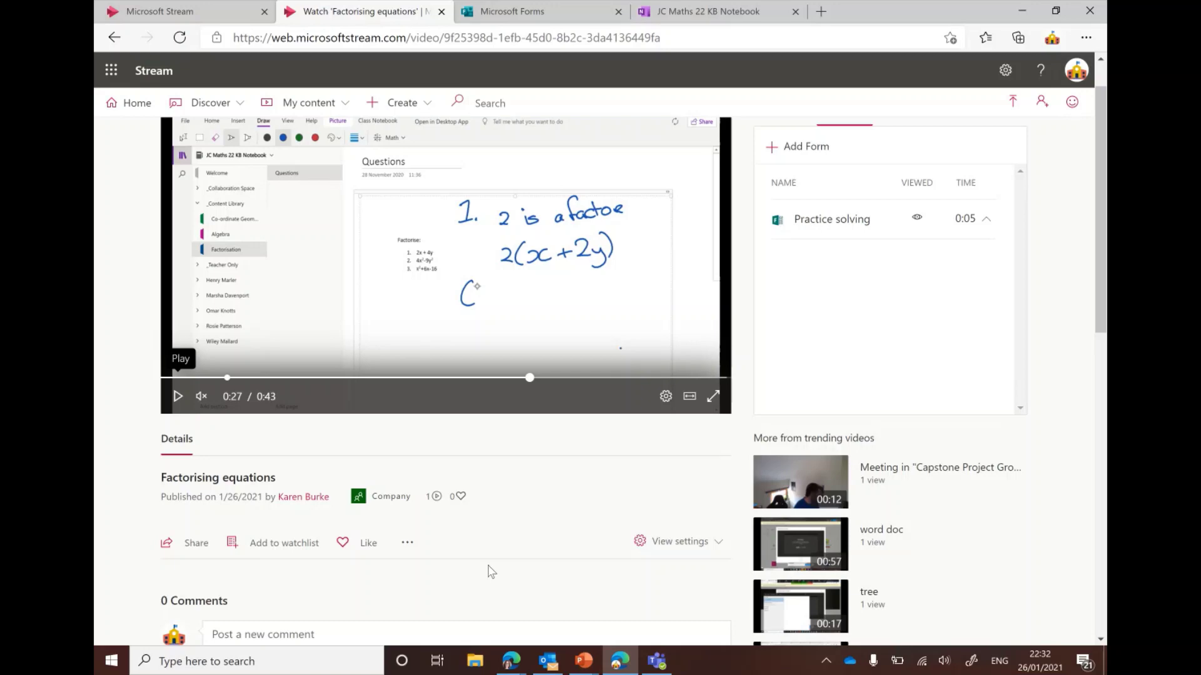
pyautogui.click(185, 544)
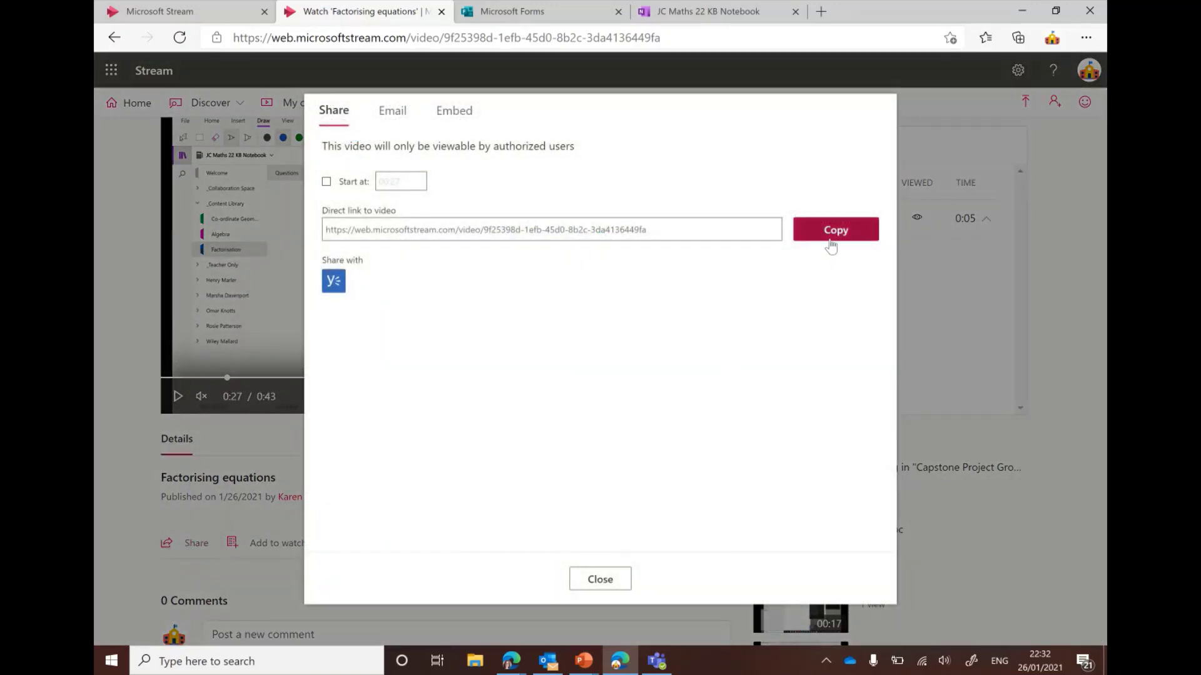
pyautogui.click(828, 241)
# Step: Switch to Microsoft Teams and start a new assignment in the JC Maths 22 KB class
pyautogui.click(134, 14)
pyautogui.click(385, 9)
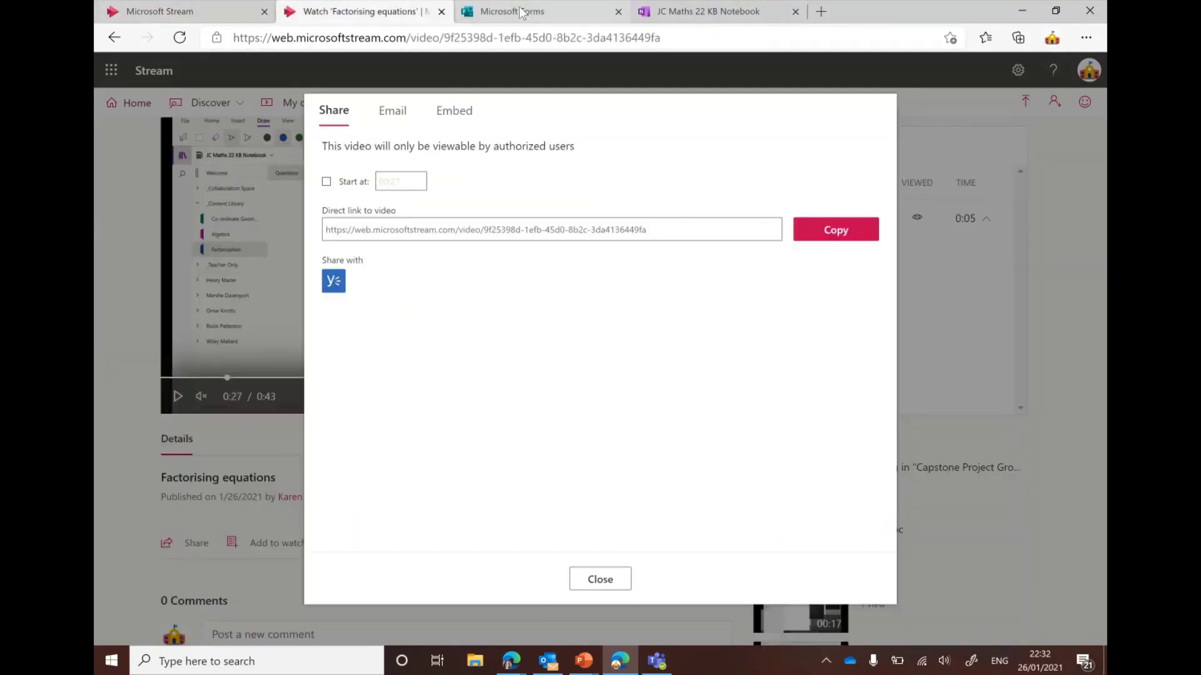
pyautogui.click(457, 12)
pyautogui.click(112, 72)
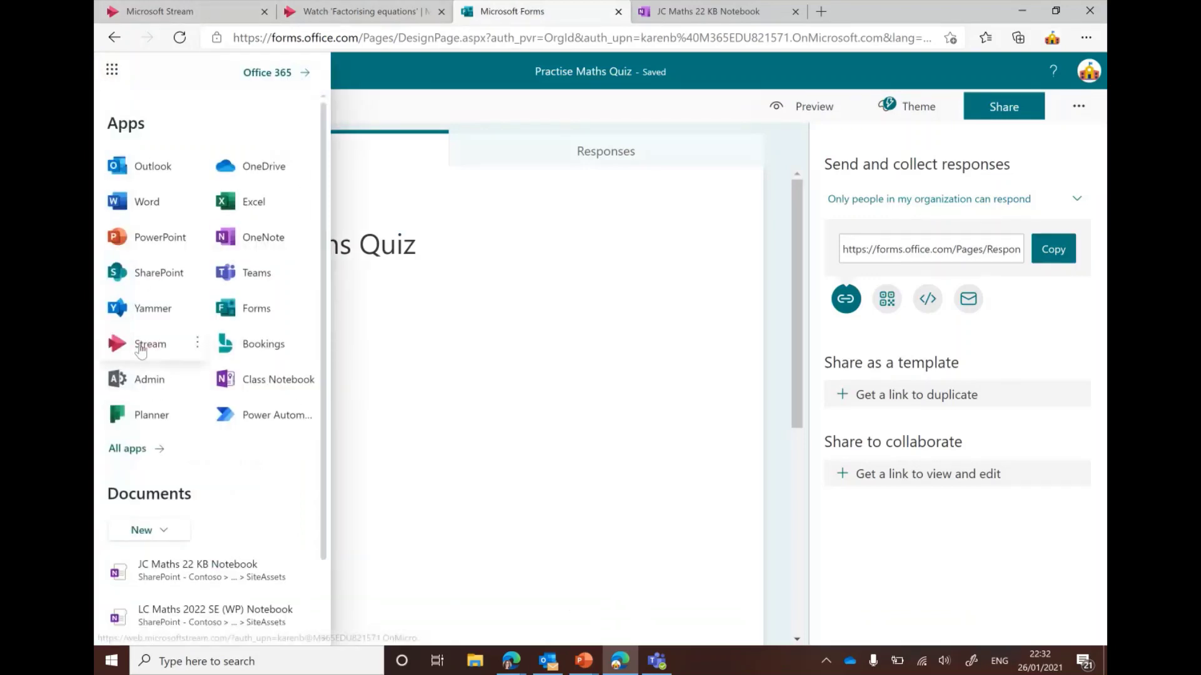
pyautogui.click(252, 273)
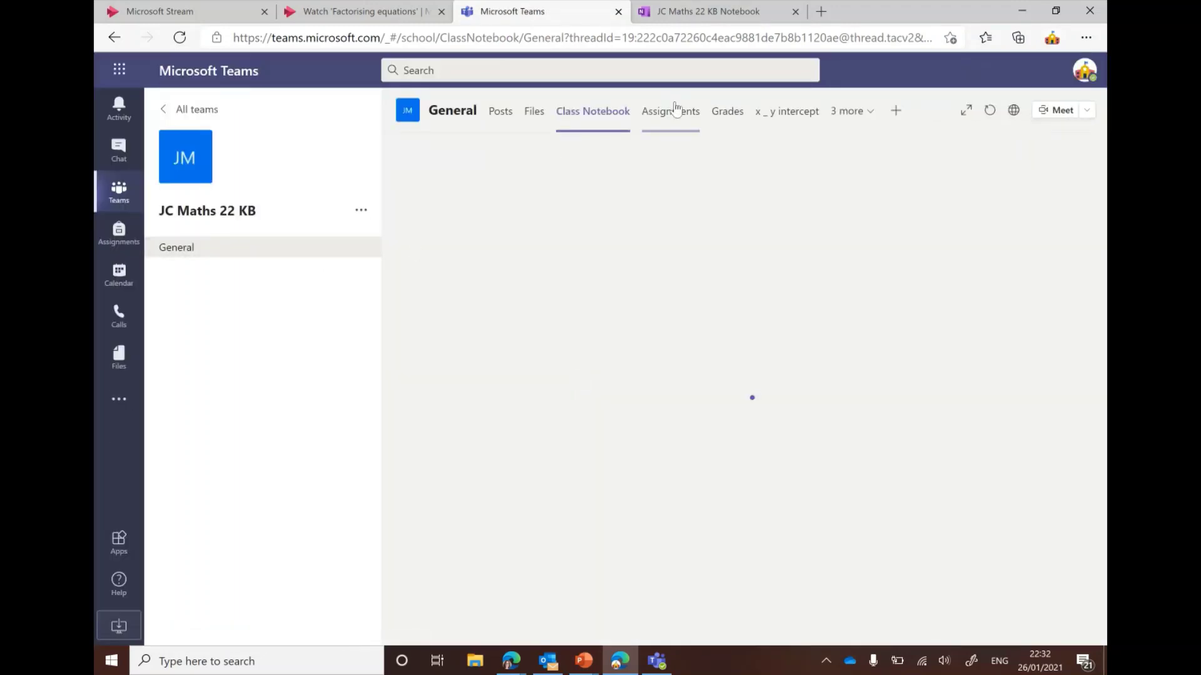
pyautogui.click(674, 111)
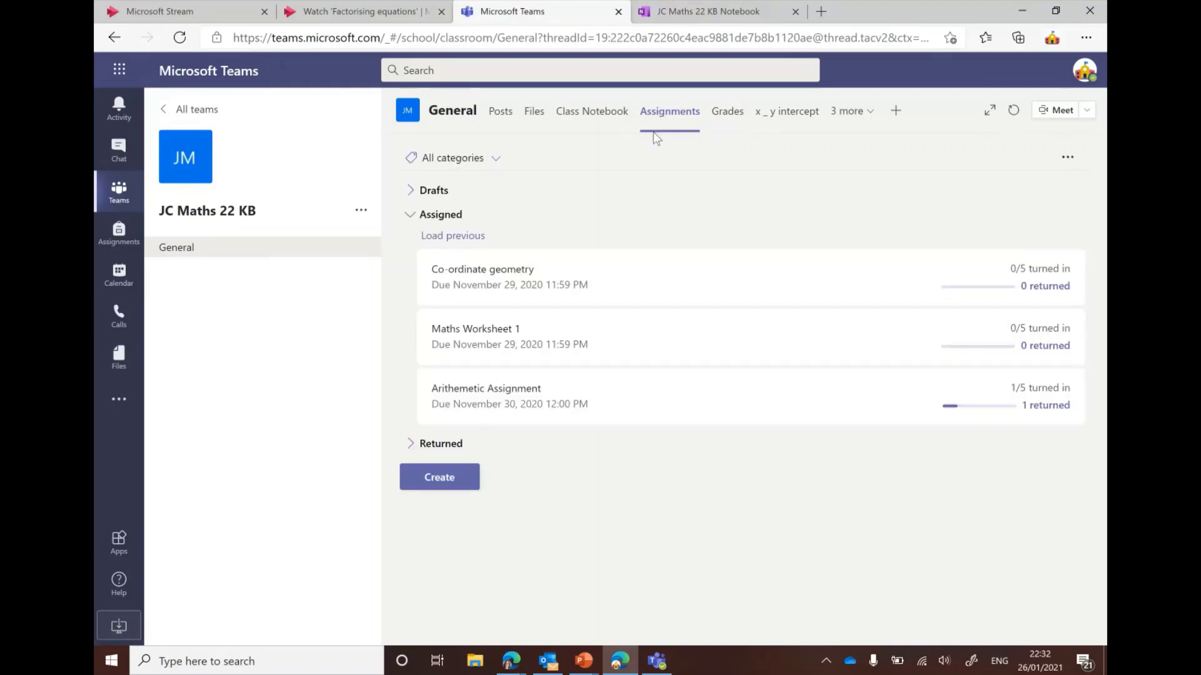
pyautogui.click(439, 478)
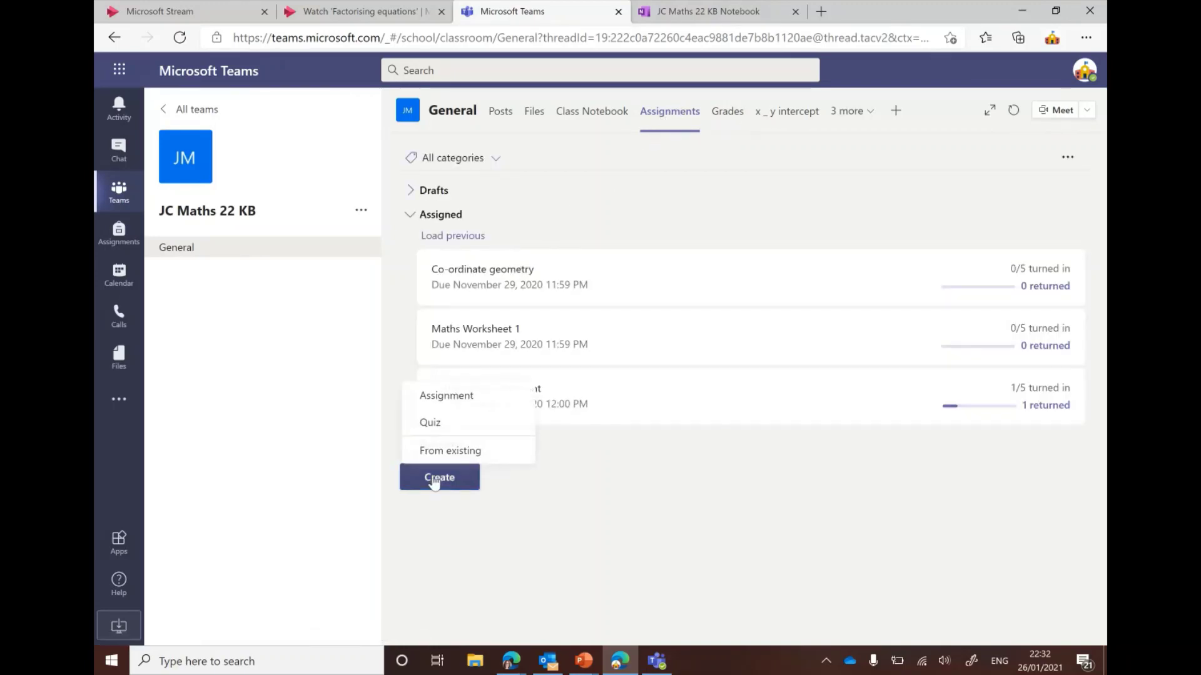
pyautogui.click(453, 400)
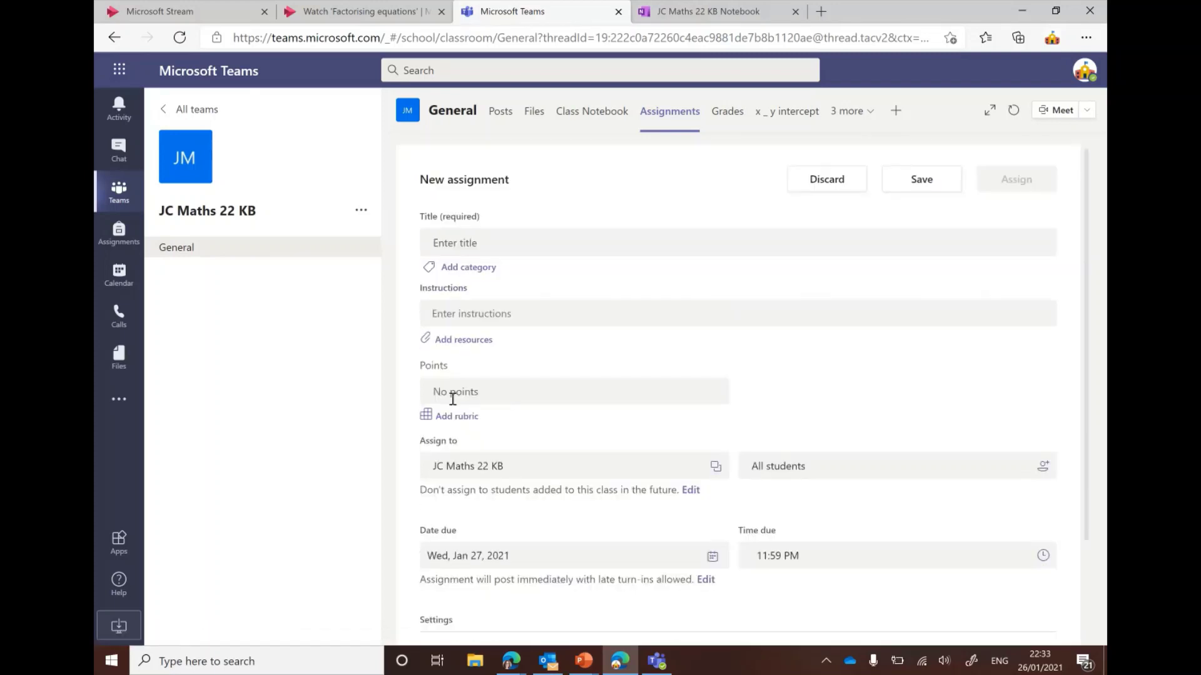
# Step: Attach the copied video link to the assignment with the display text "Watch this video"
pyautogui.click(452, 343)
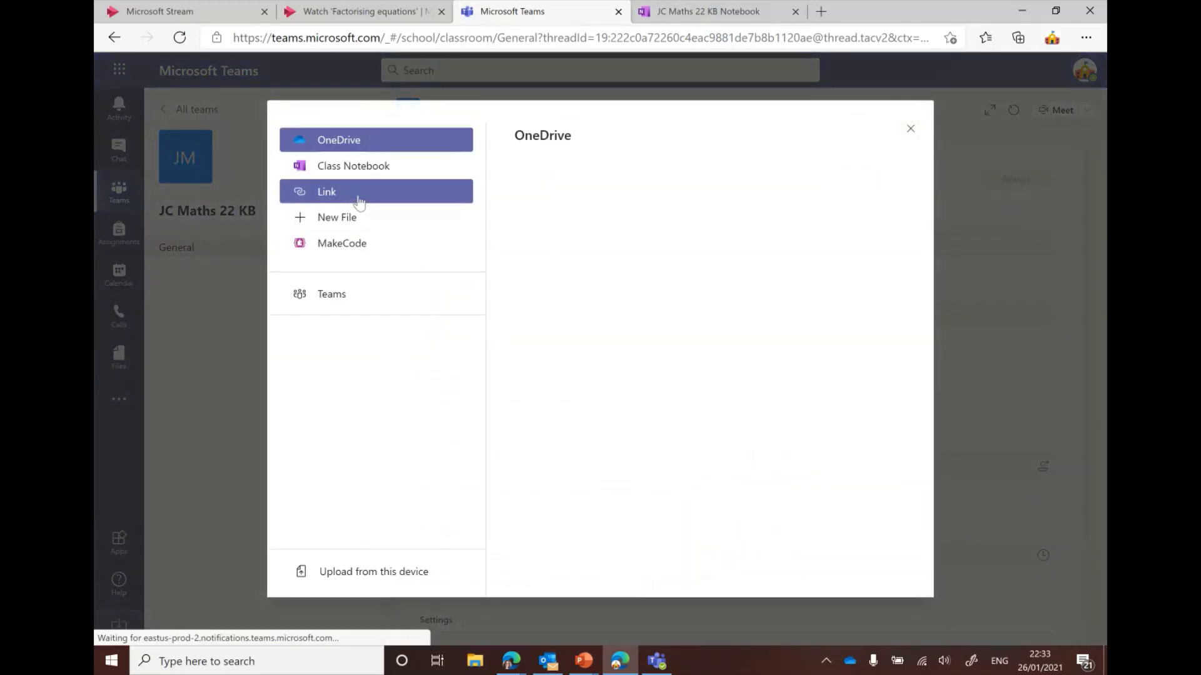
pyautogui.click(358, 194)
pyautogui.click(613, 177)
pyautogui.hotkey('ctrl', 'v')
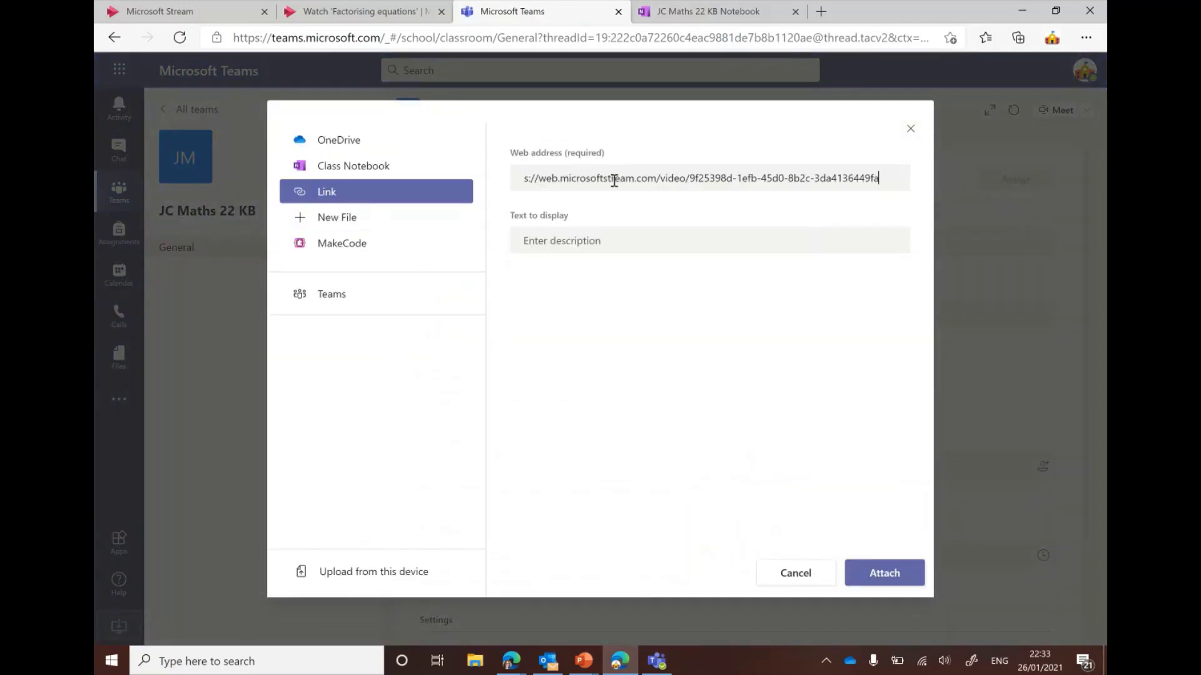
pyautogui.click(583, 232)
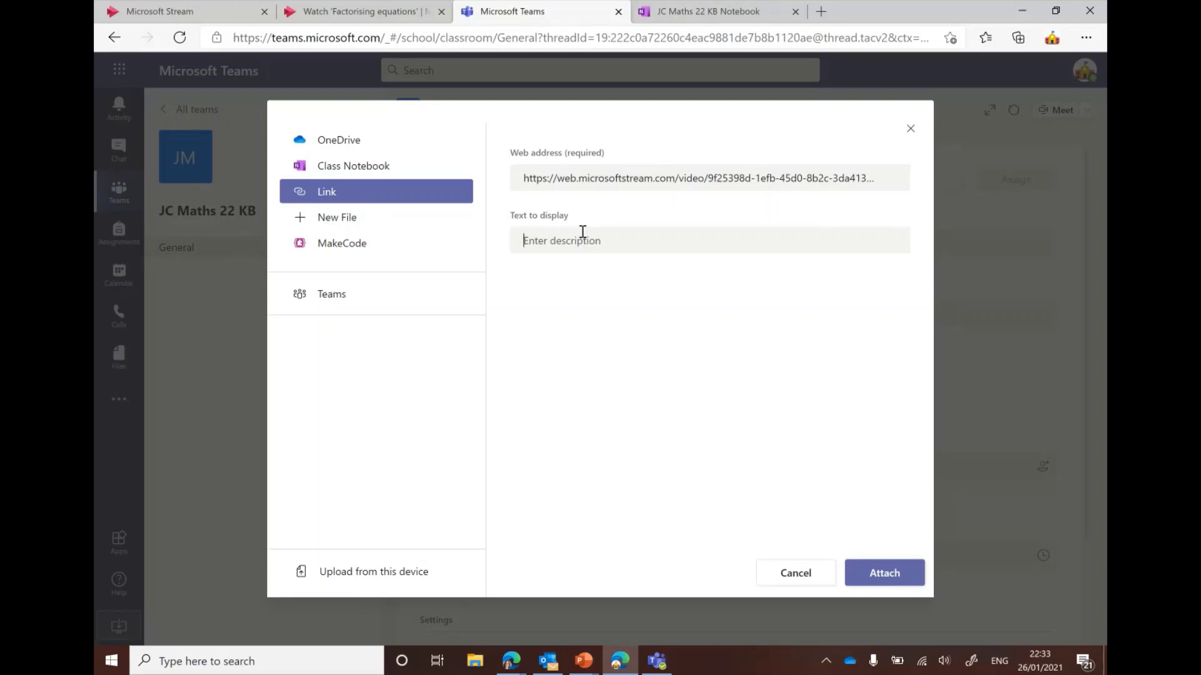
pyautogui.write('Watch this video')
pyautogui.click(875, 584)
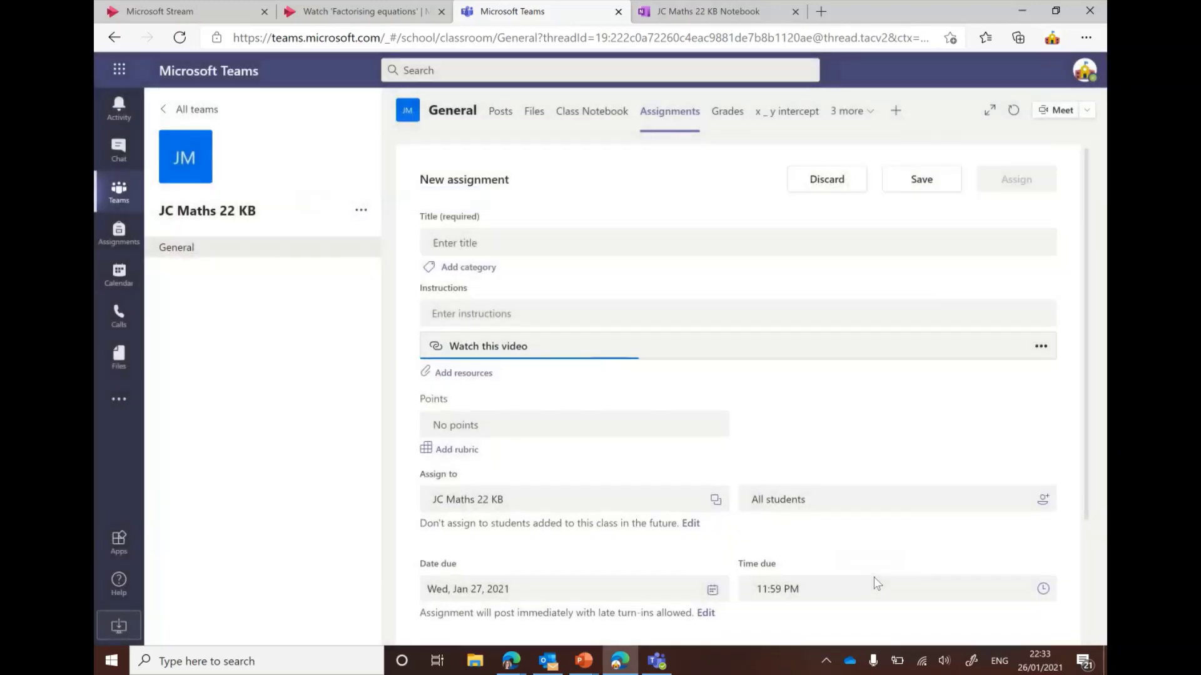
# Step: Attach Arithmetic Worksheet.docx from the OneDrive Maths folder and let students edit their own copy
pyautogui.click(483, 382)
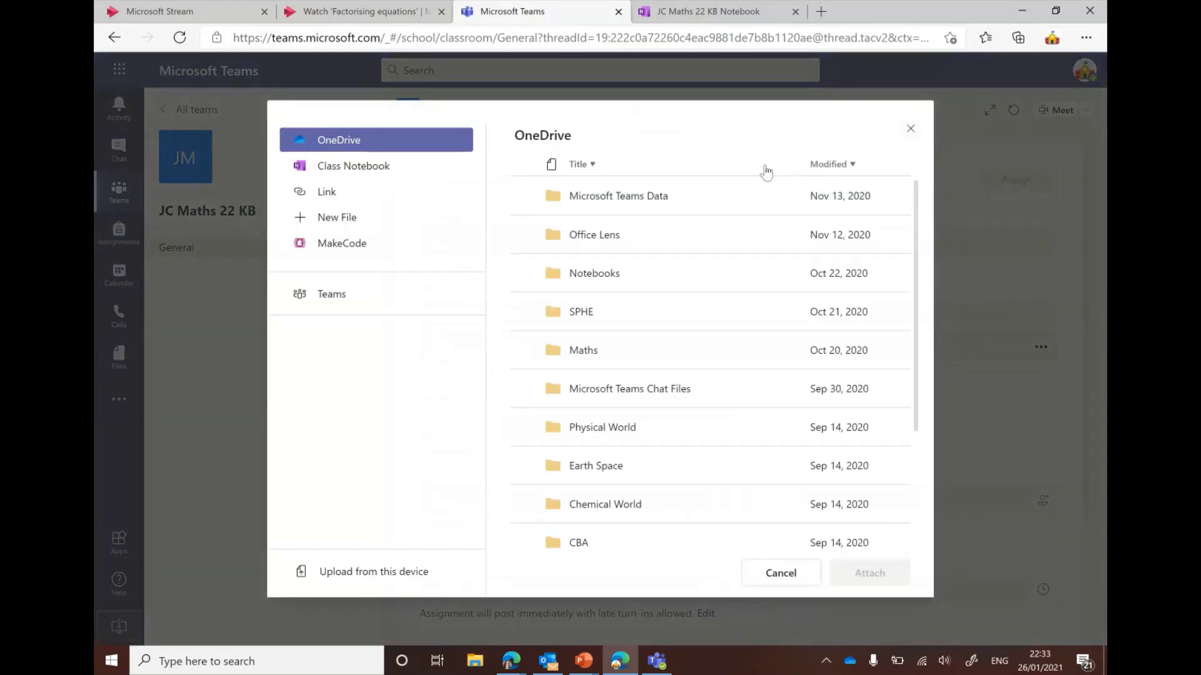
pyautogui.click(569, 353)
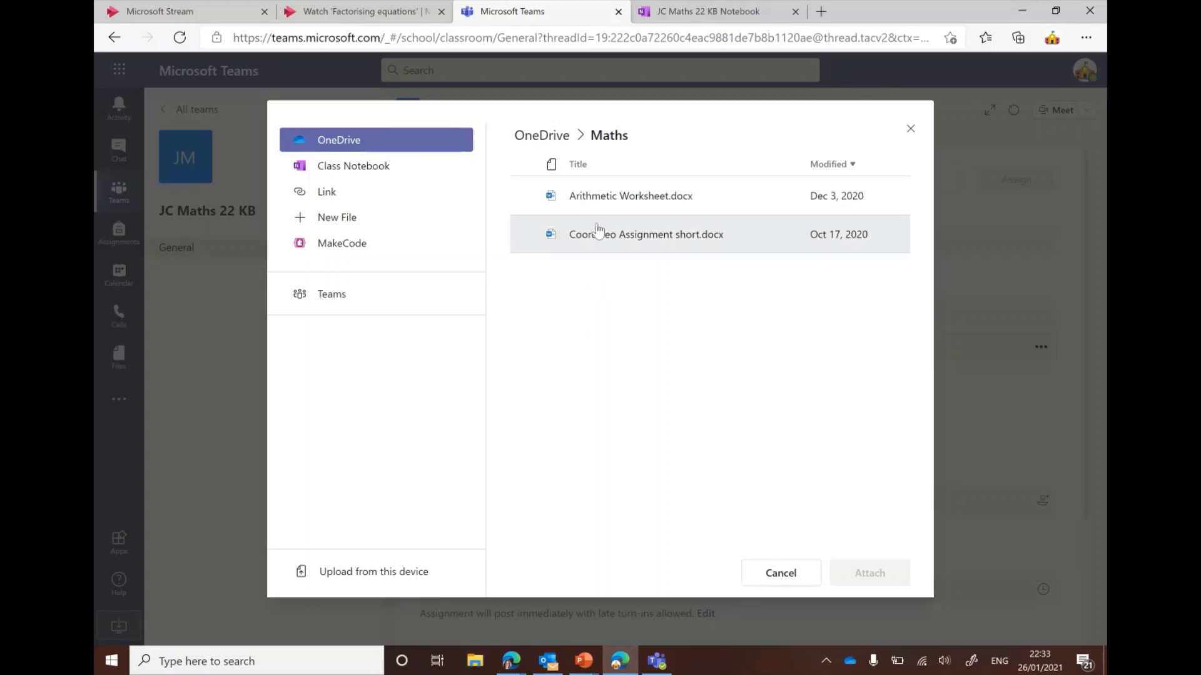
pyautogui.click(592, 214)
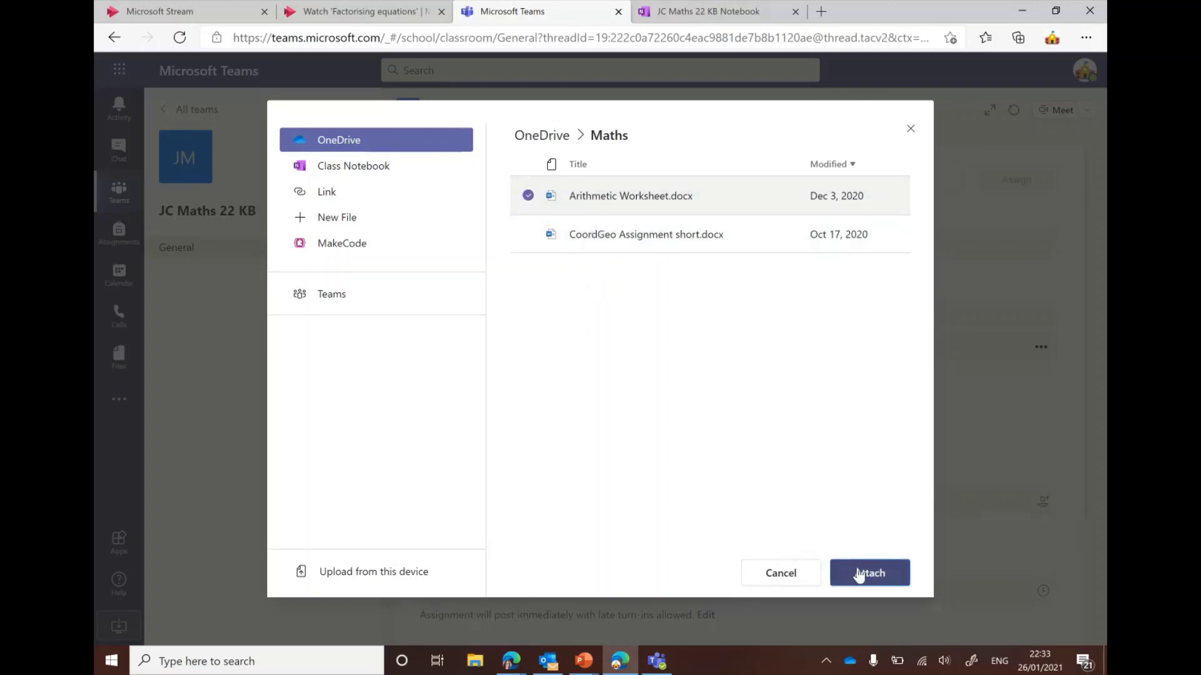
pyautogui.click(858, 572)
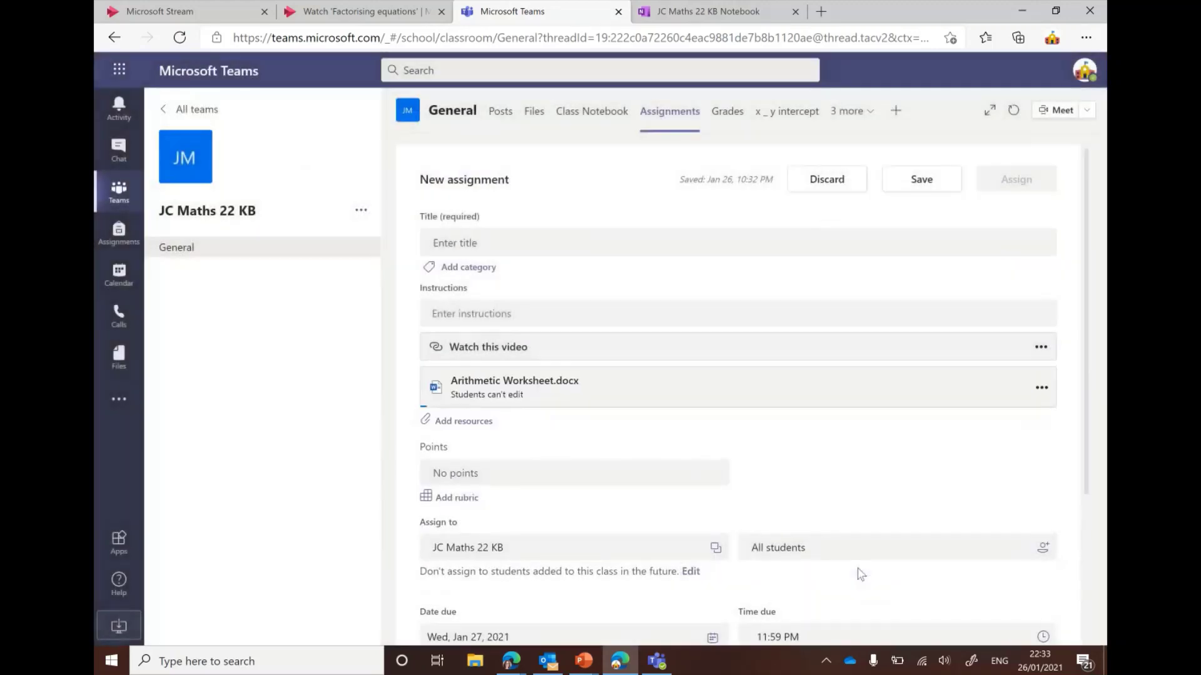
pyautogui.click(1041, 388)
pyautogui.click(989, 421)
# Step: Enter "Title" as the assignment's title, leave the instructions blank and assign it to the class
pyautogui.click(566, 242)
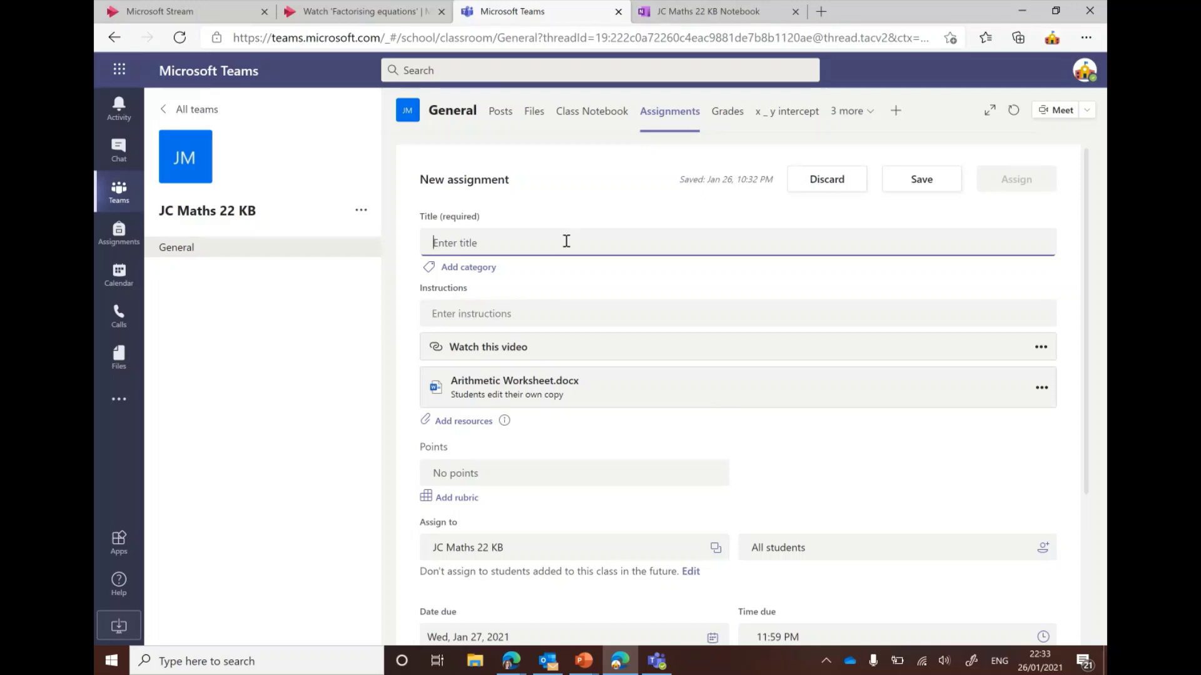
pyautogui.write('Title')
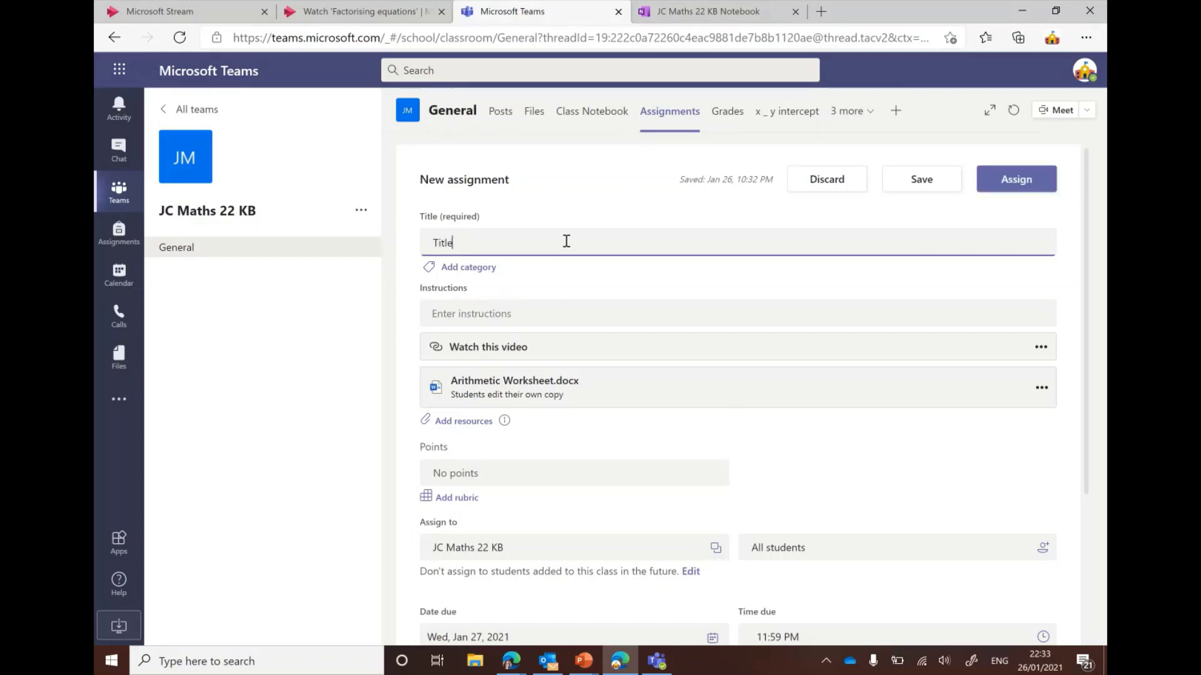
pyautogui.click(495, 320)
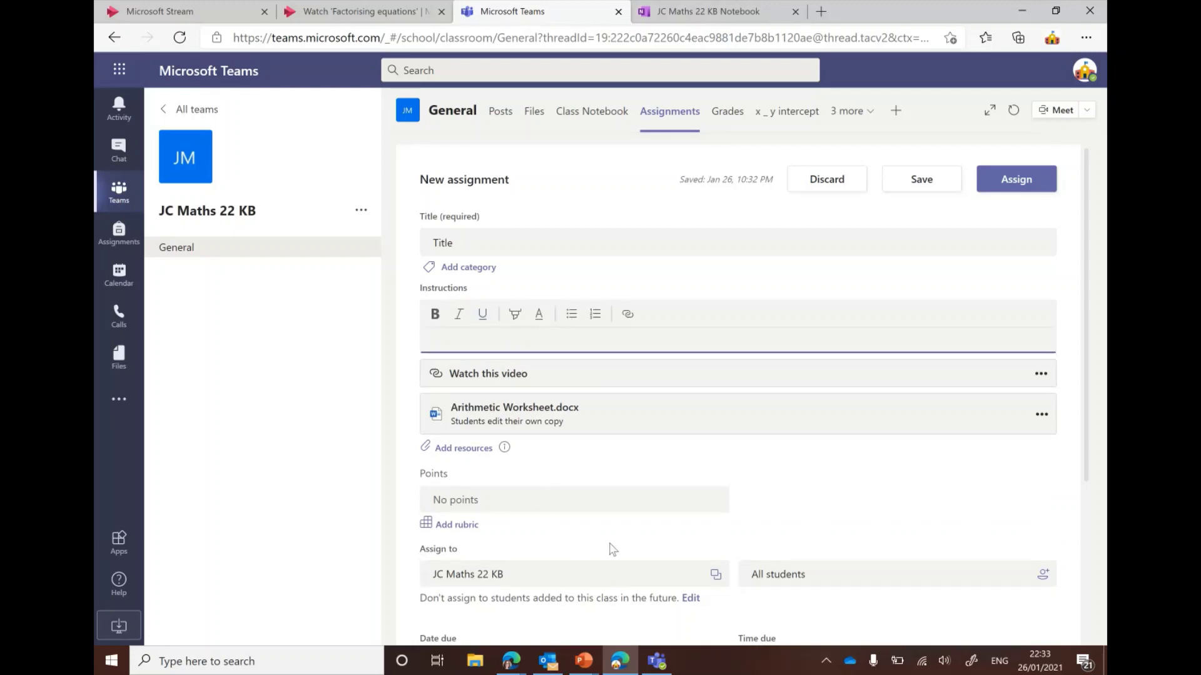
pyautogui.click(1037, 189)
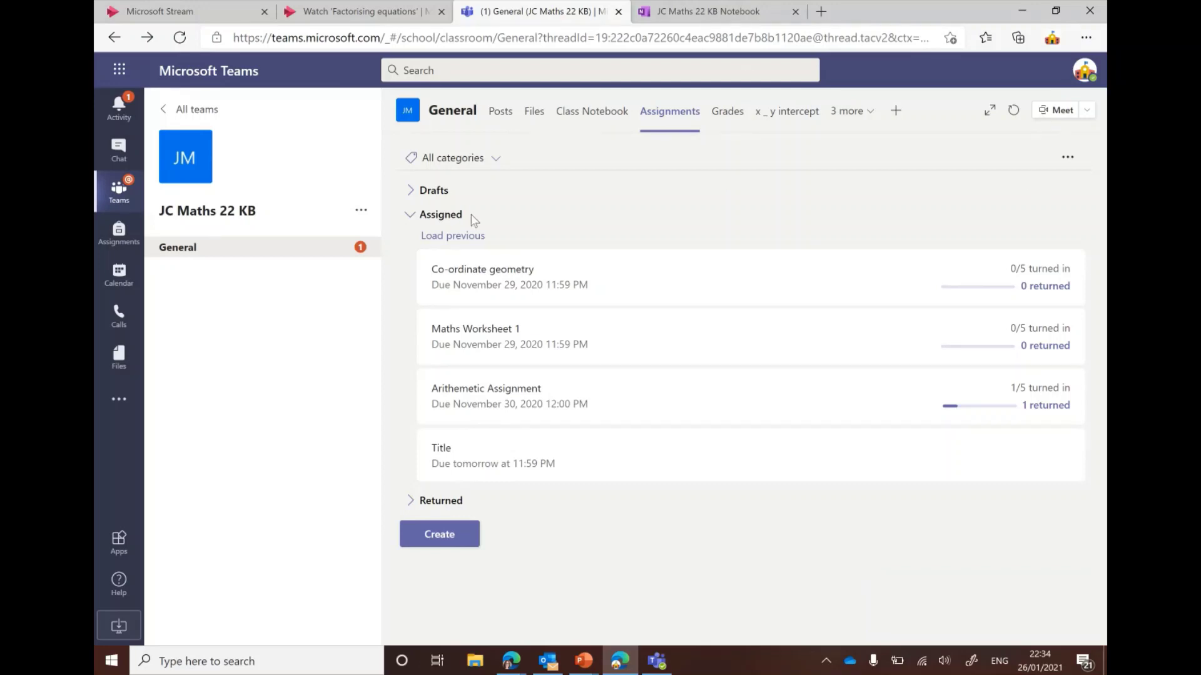
# Step: Start a new conversation in the class's General channel and paste the video link into it
pyautogui.click(297, 246)
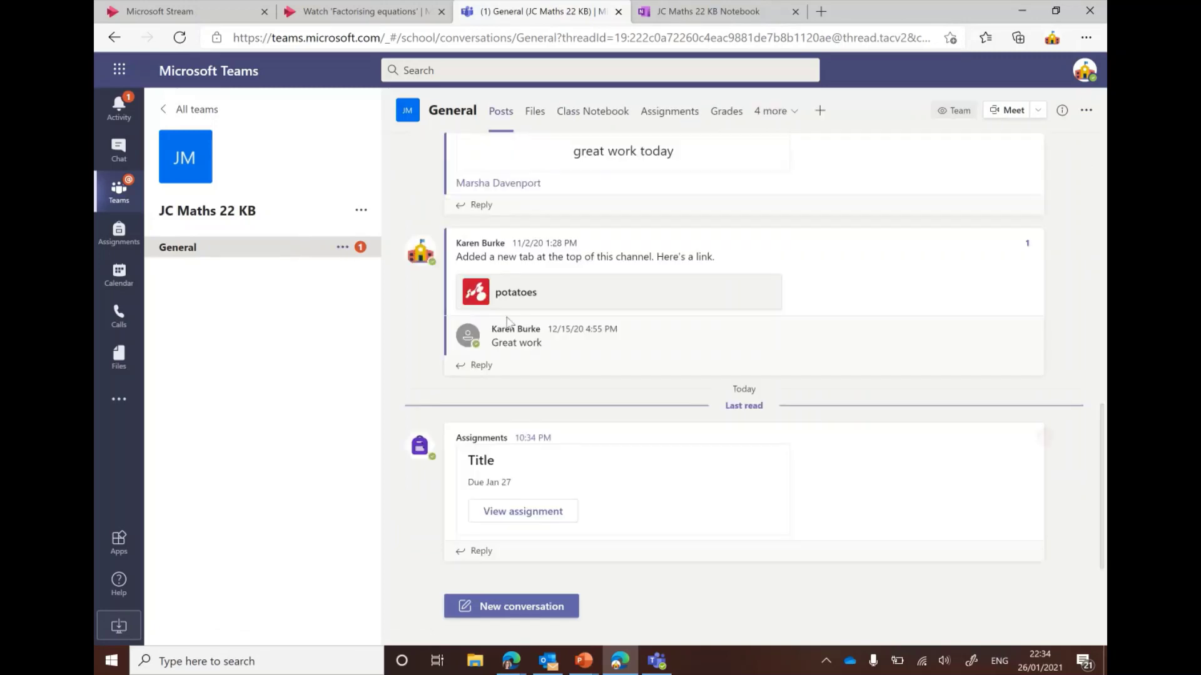
pyautogui.click(507, 608)
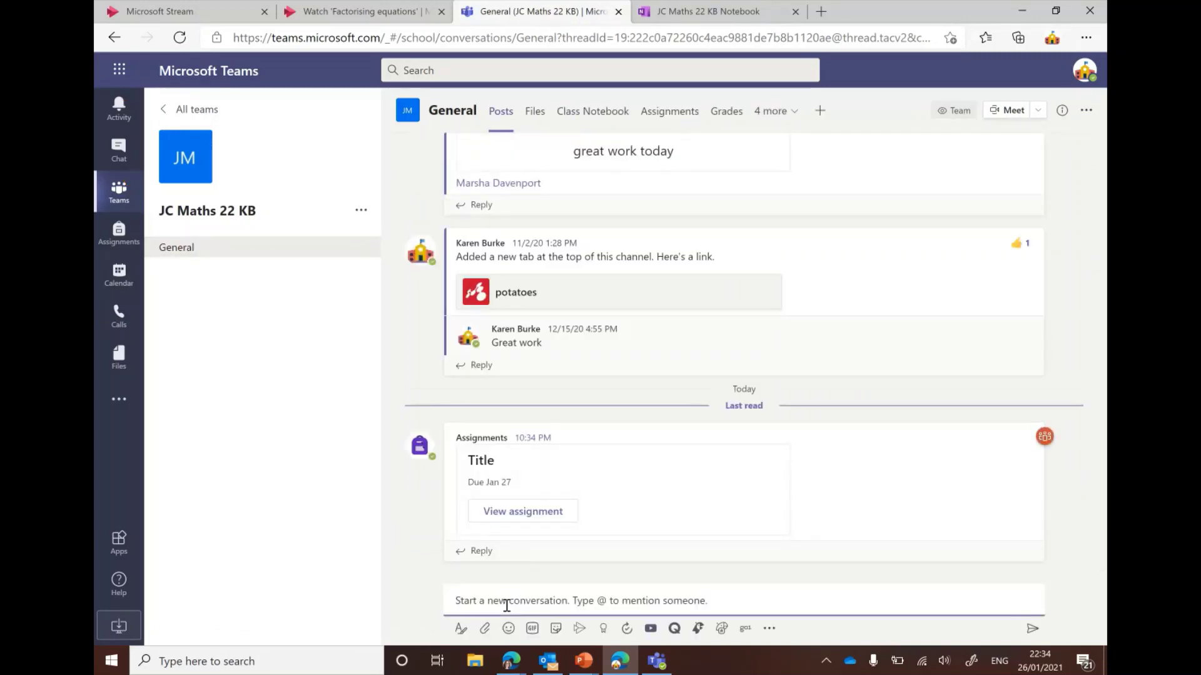
pyautogui.hotkey('ctrl', 'v')
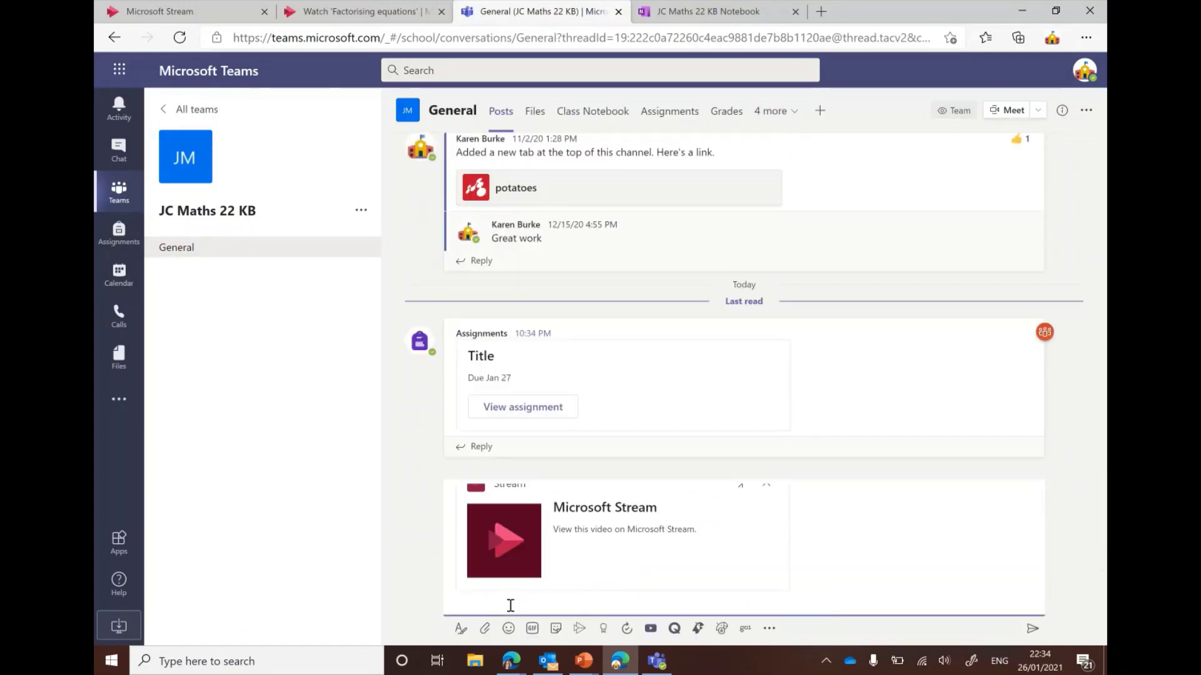
# Step: Add the text "Please watch this during Thursday class" below the link and send the post
pyautogui.write('P')
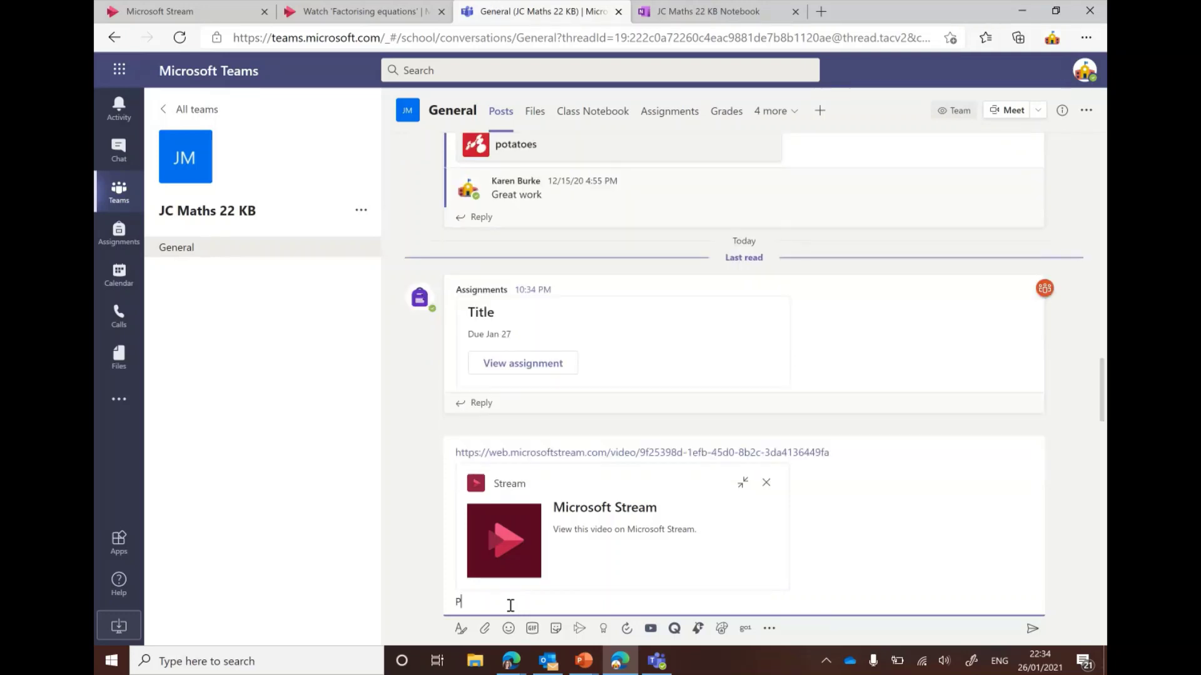
pyautogui.write('lease watch this d')
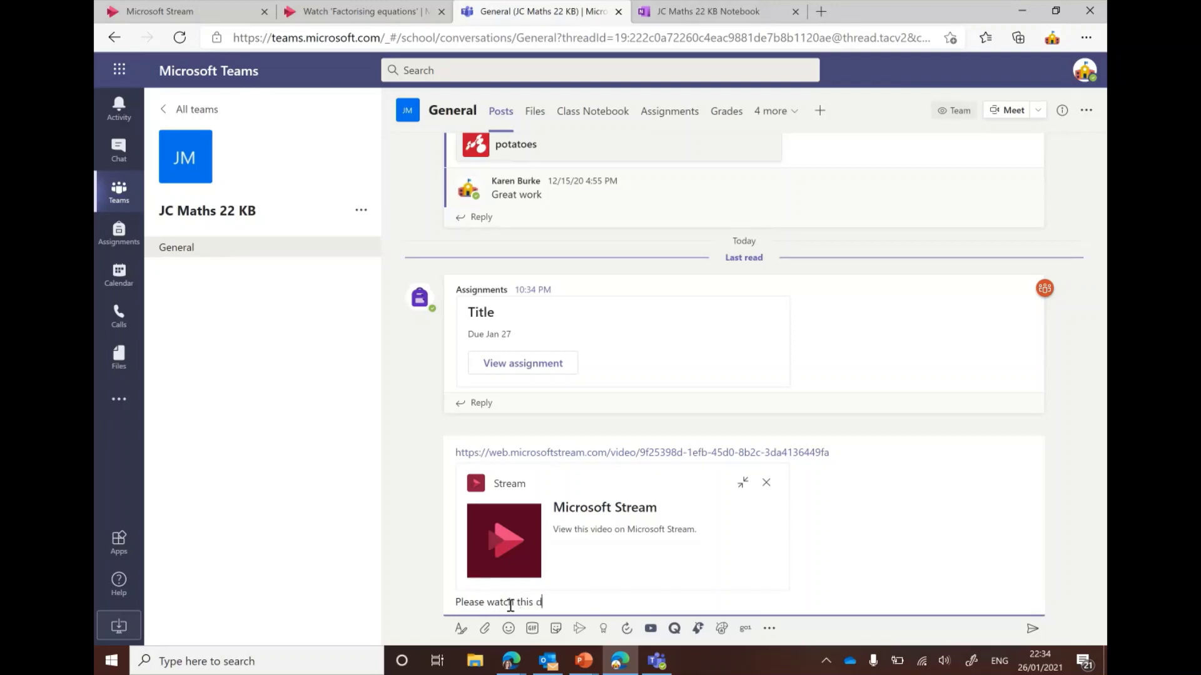
pyautogui.write('uring thursday cals')
pyautogui.press('BackSpace')
pyautogui.write('lass')
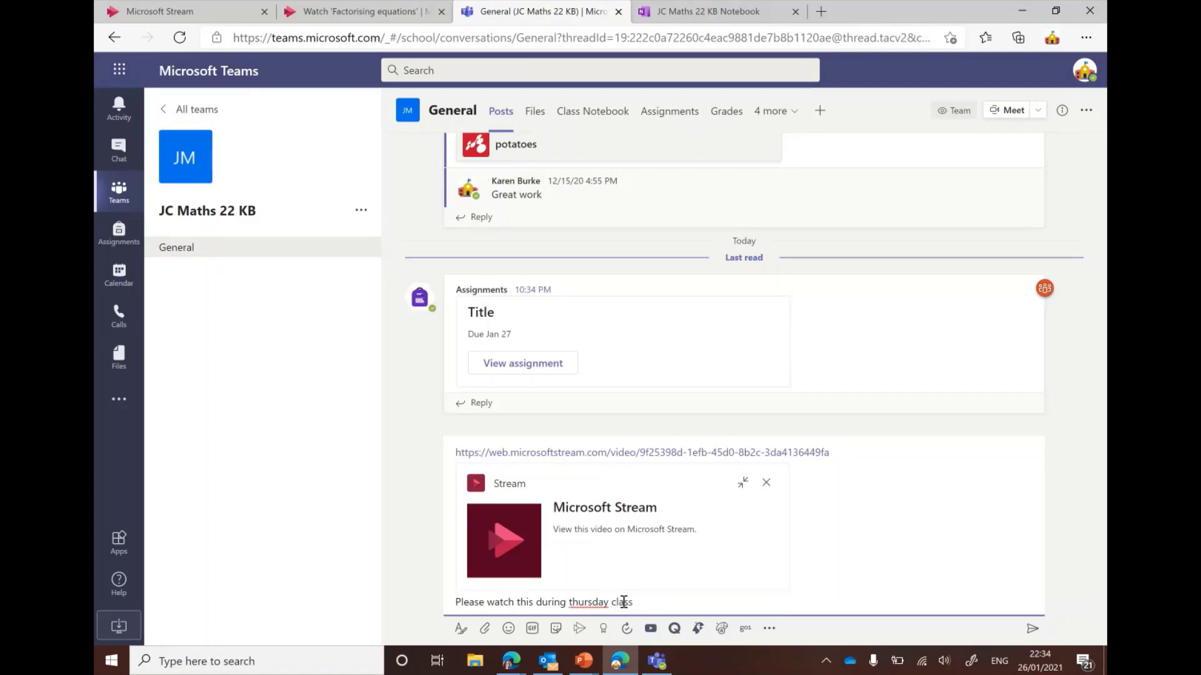
pyautogui.click(569, 601)
pyautogui.press('Delete')
pyautogui.write('T')
pyautogui.click(1032, 628)
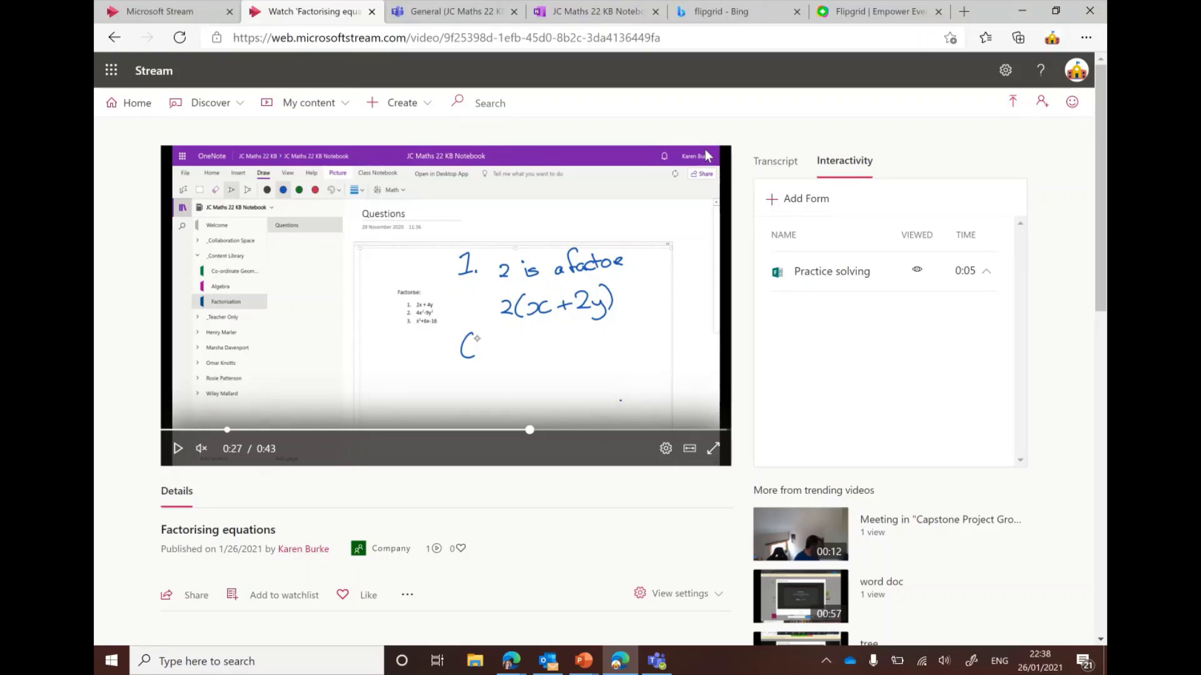
# Step: Start a new channel in Microsoft Stream named "Math's Revision videos" with the description "Useful videos for JC Maths"
pyautogui.click(419, 109)
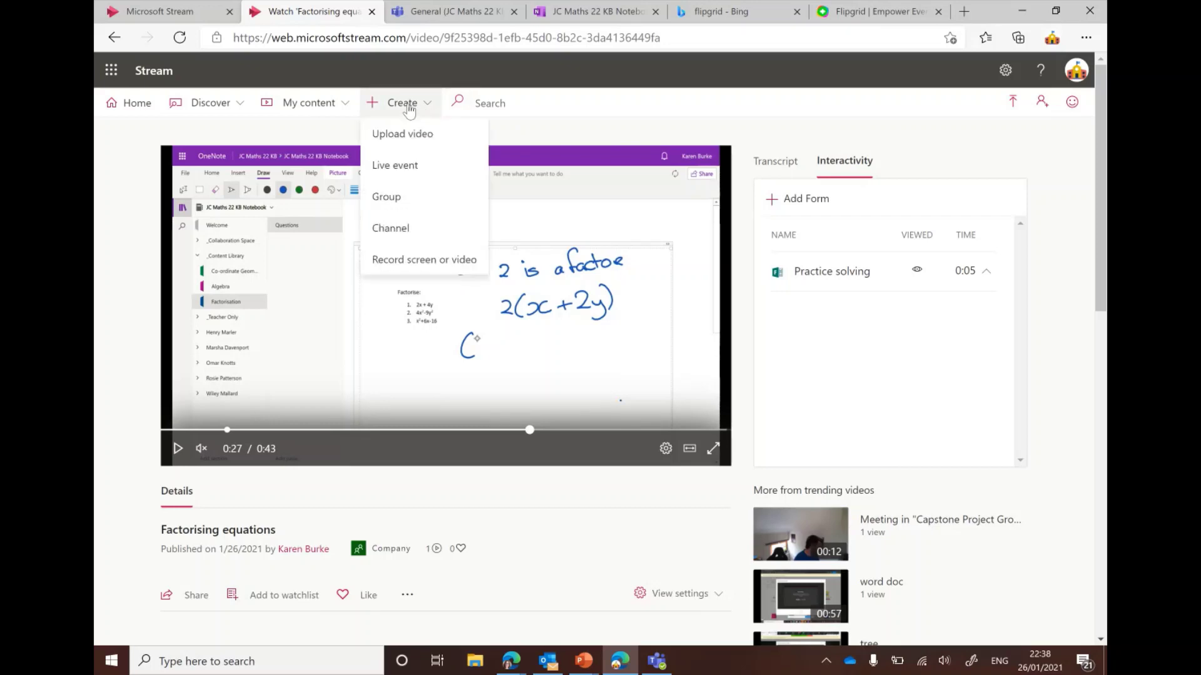
pyautogui.click(413, 231)
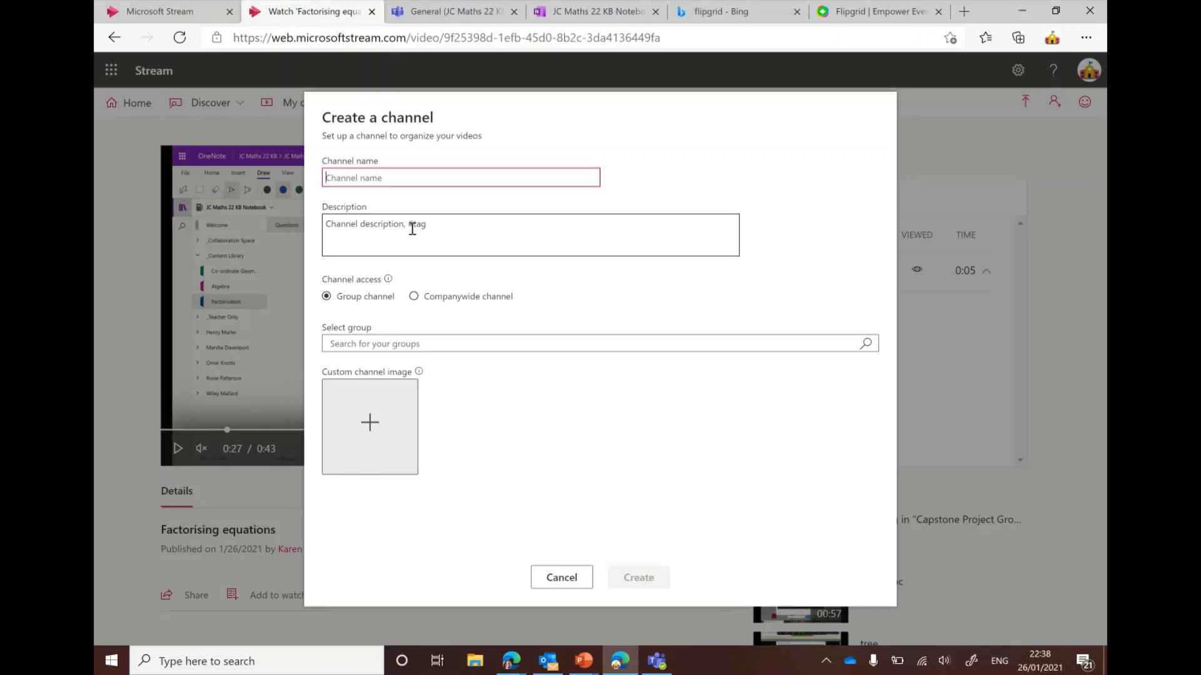
pyautogui.write('Maths Re')
pyautogui.write('vision vidoe')
pyautogui.write('eos')
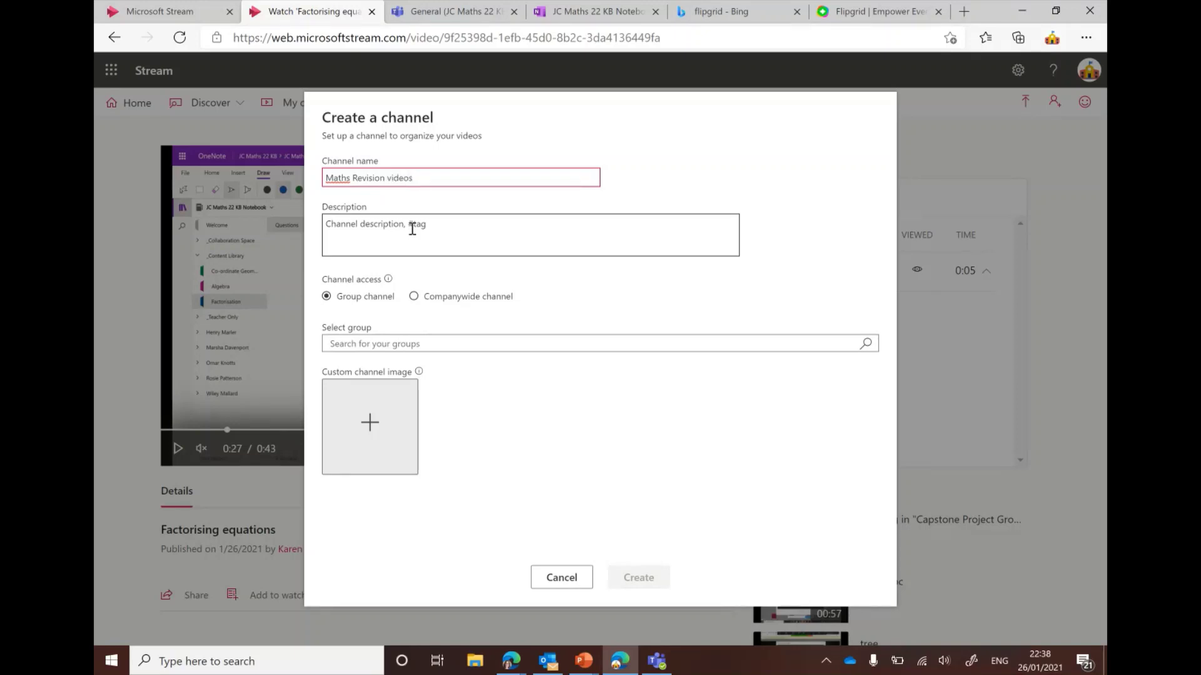
pyautogui.rightClick(337, 178)
pyautogui.click(378, 199)
pyautogui.click(379, 224)
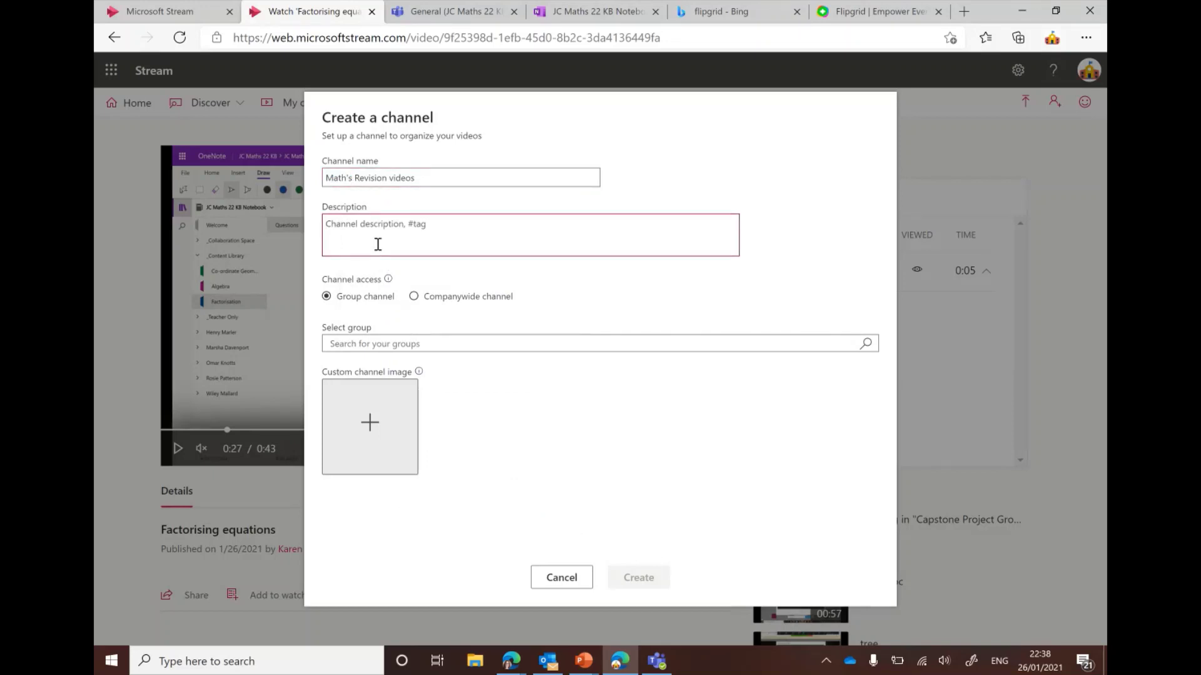
pyautogui.write('Useful videos for JC Maths')
pyautogui.click(563, 319)
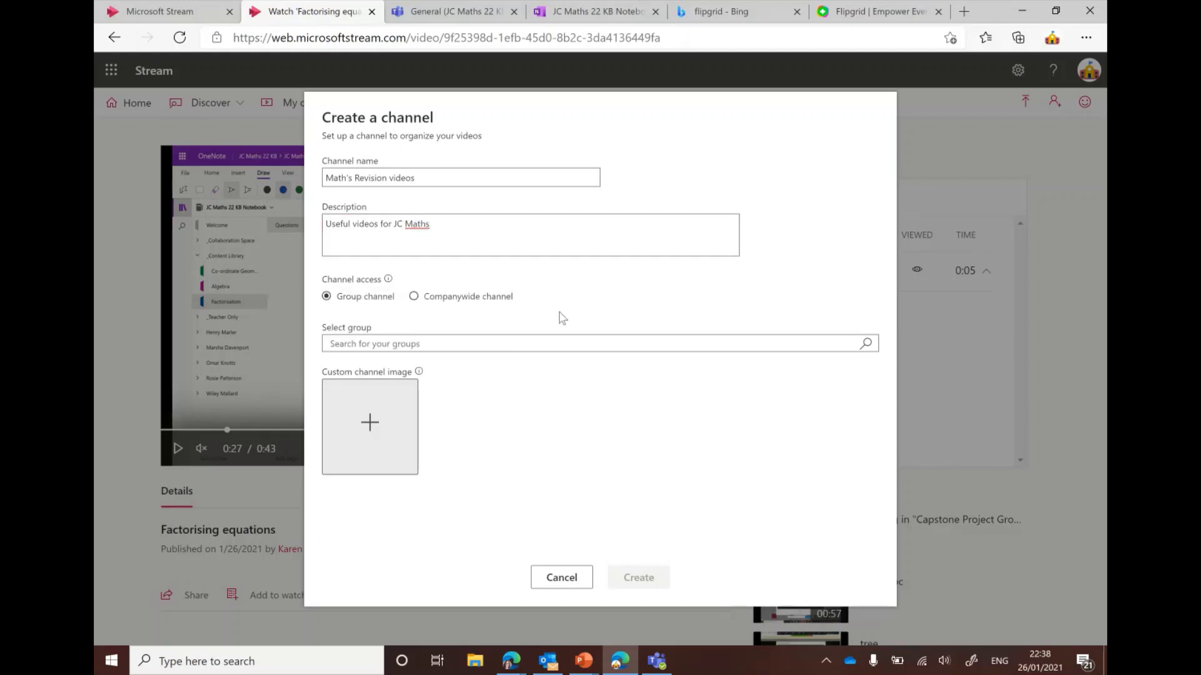
# Step: Search the groups for "JC", select JC Maths 22 KB as the channel's group and create the channel
pyautogui.click(468, 339)
pyautogui.write('J')
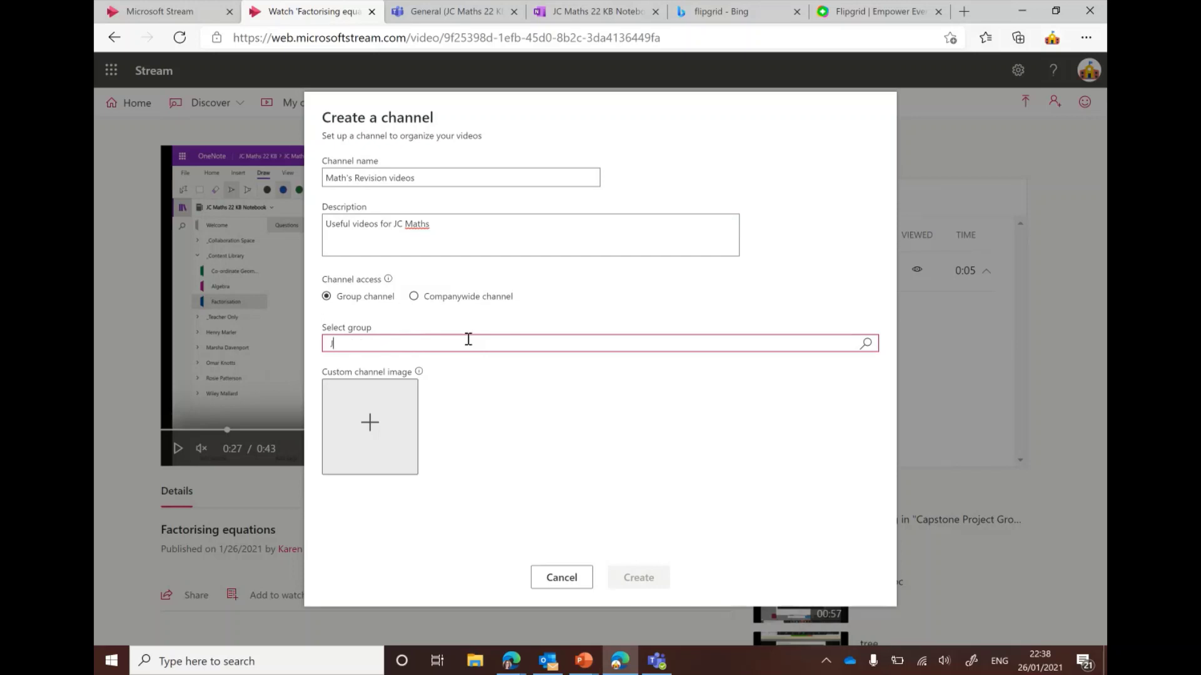
pyautogui.write('cC')
pyautogui.click(865, 343)
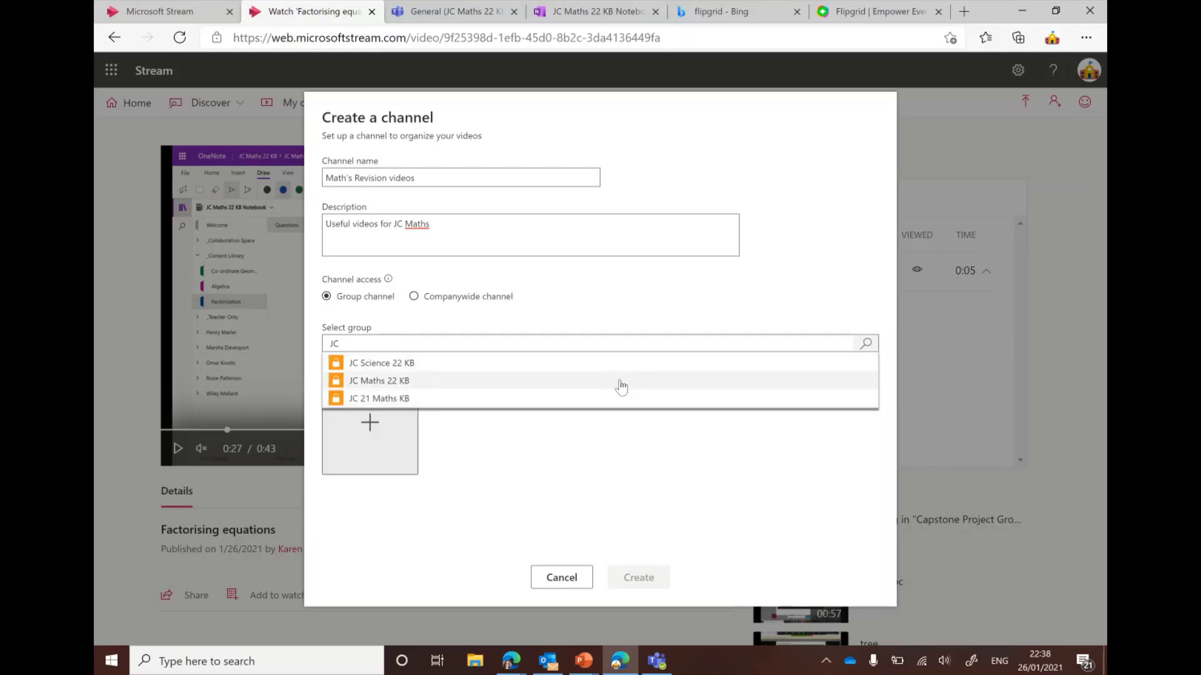
pyautogui.click(621, 387)
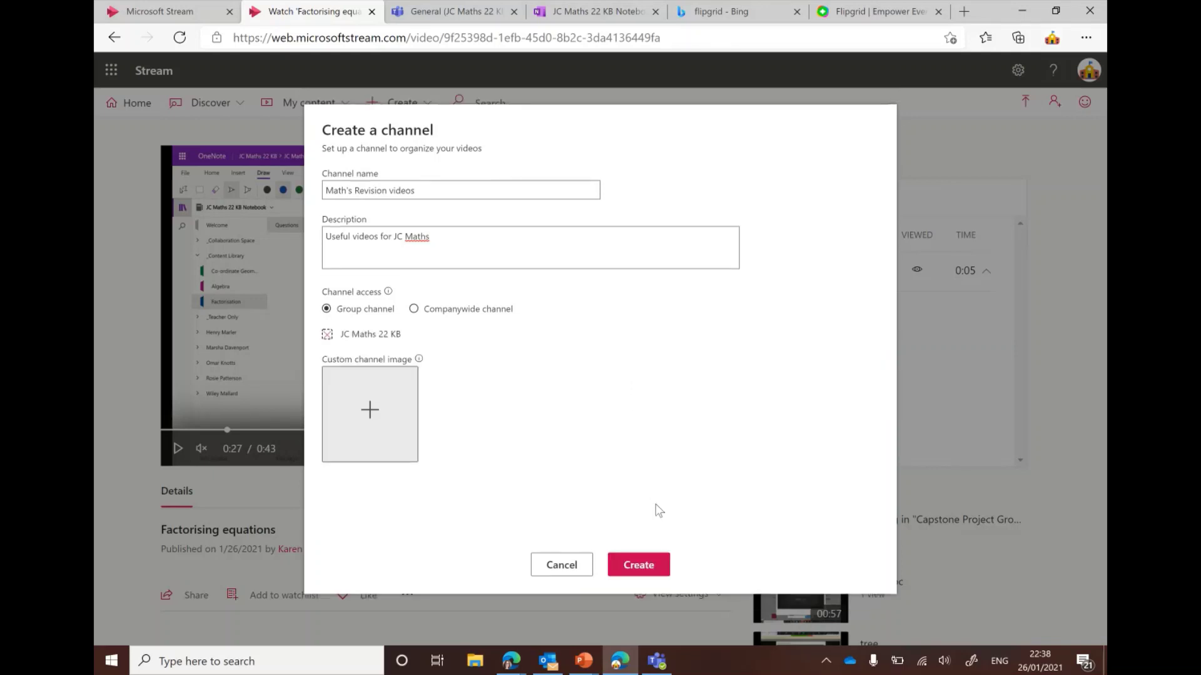
pyautogui.click(644, 569)
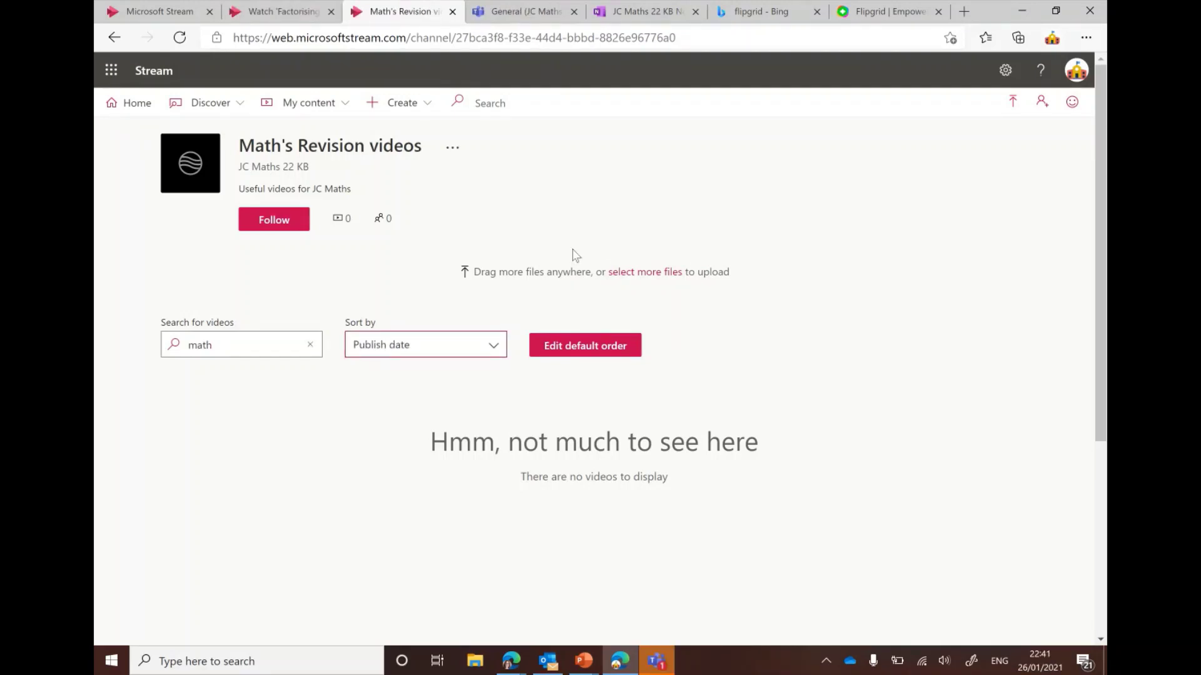
# Step: Return to the Factorising equations video, play it briefly and pause it
pyautogui.click(296, 17)
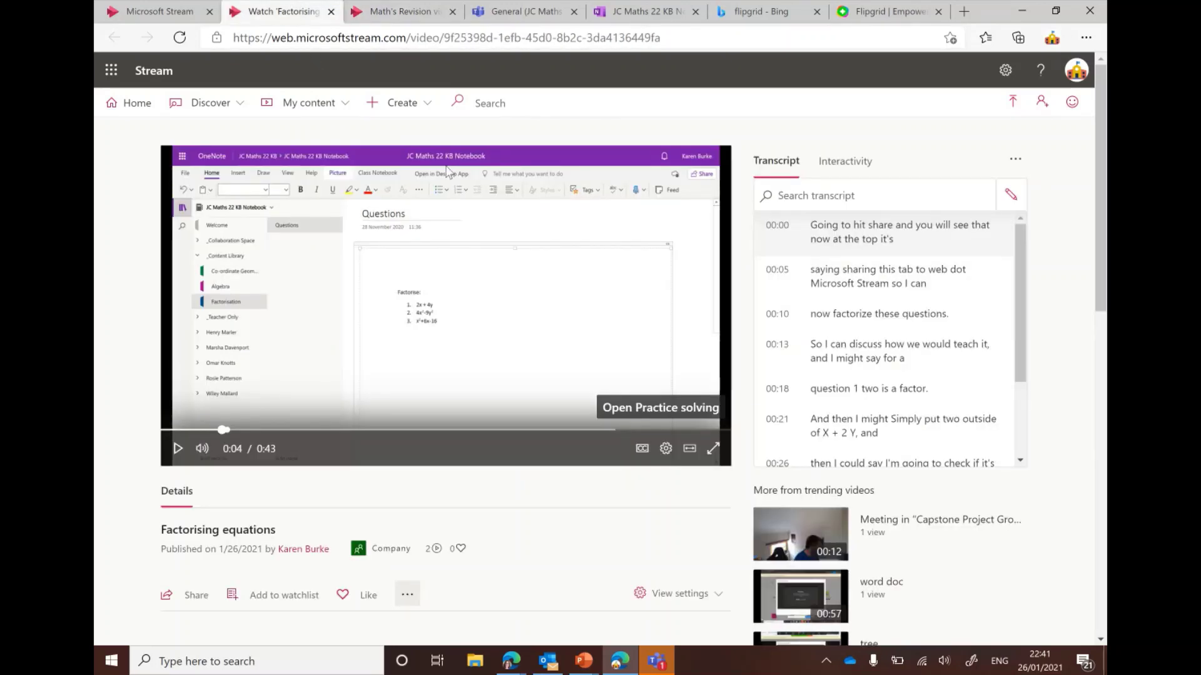
pyautogui.click(181, 458)
pyautogui.click(180, 455)
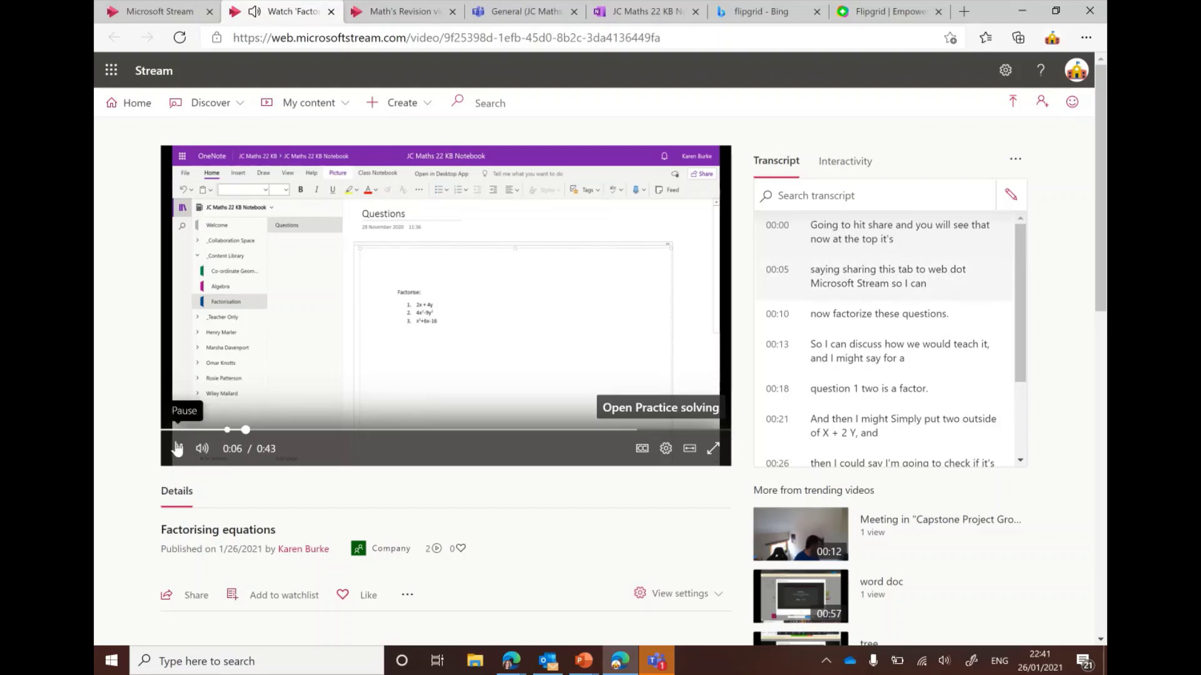
# Step: Start adding the Factorising equations video to a group or channel, with Channels as the sharing target
pyautogui.click(407, 595)
pyautogui.click(407, 596)
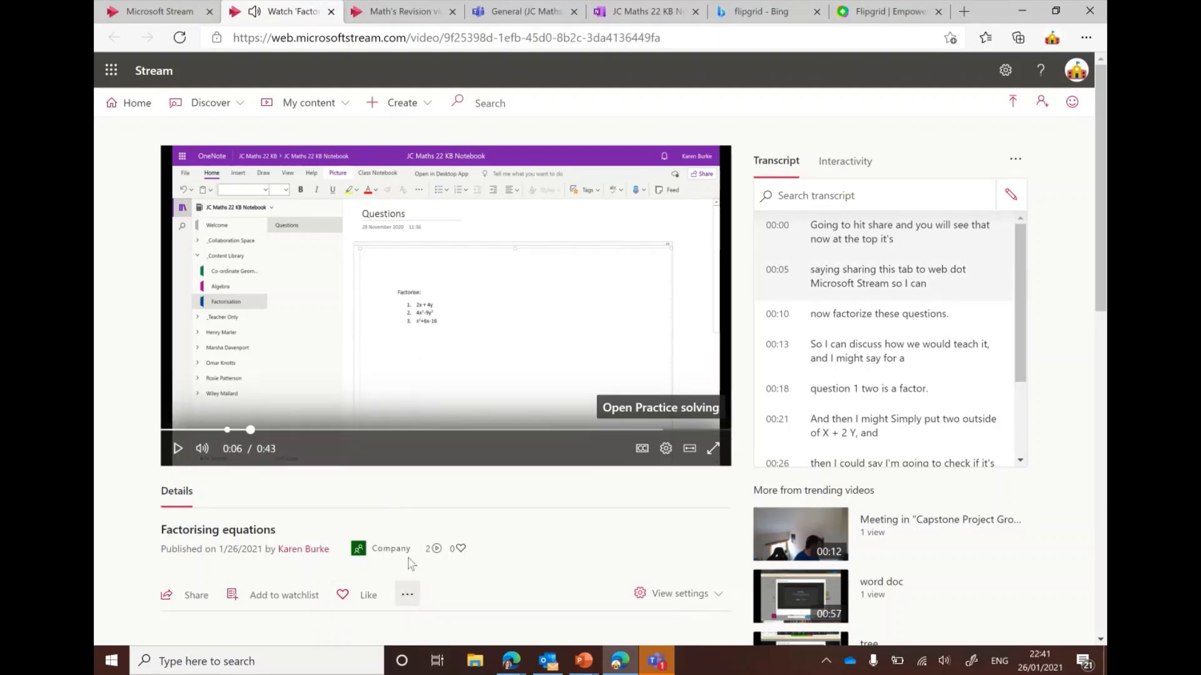
pyautogui.click(404, 602)
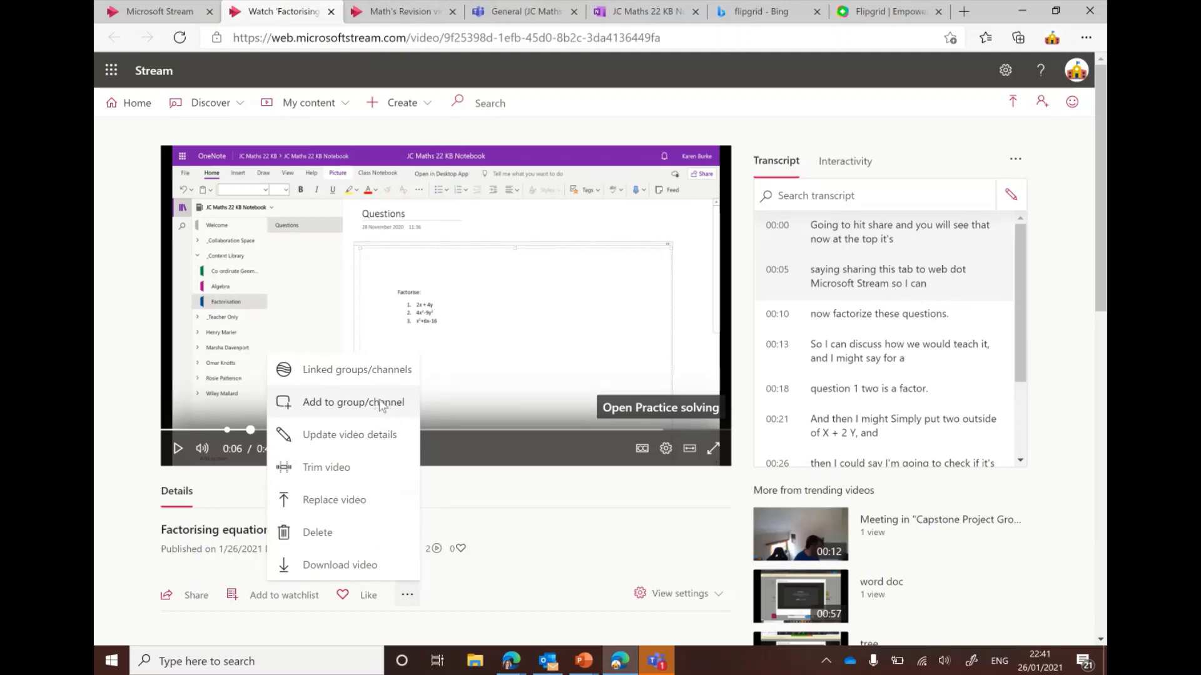
pyautogui.click(381, 402)
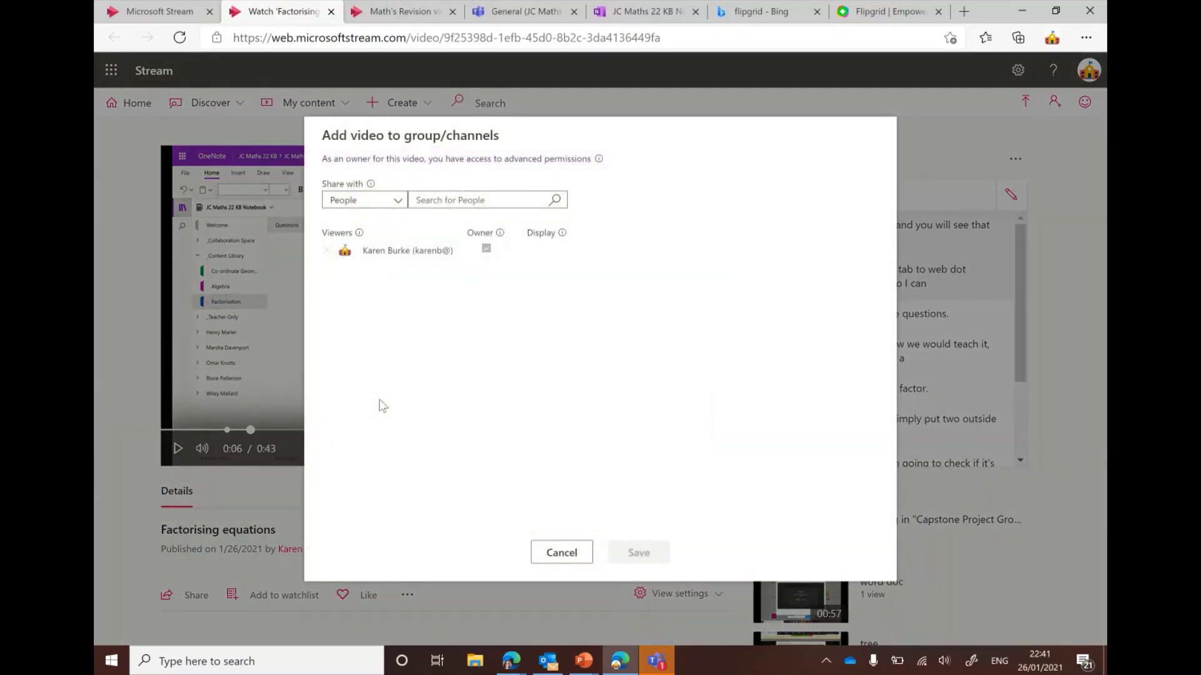
pyautogui.click(397, 200)
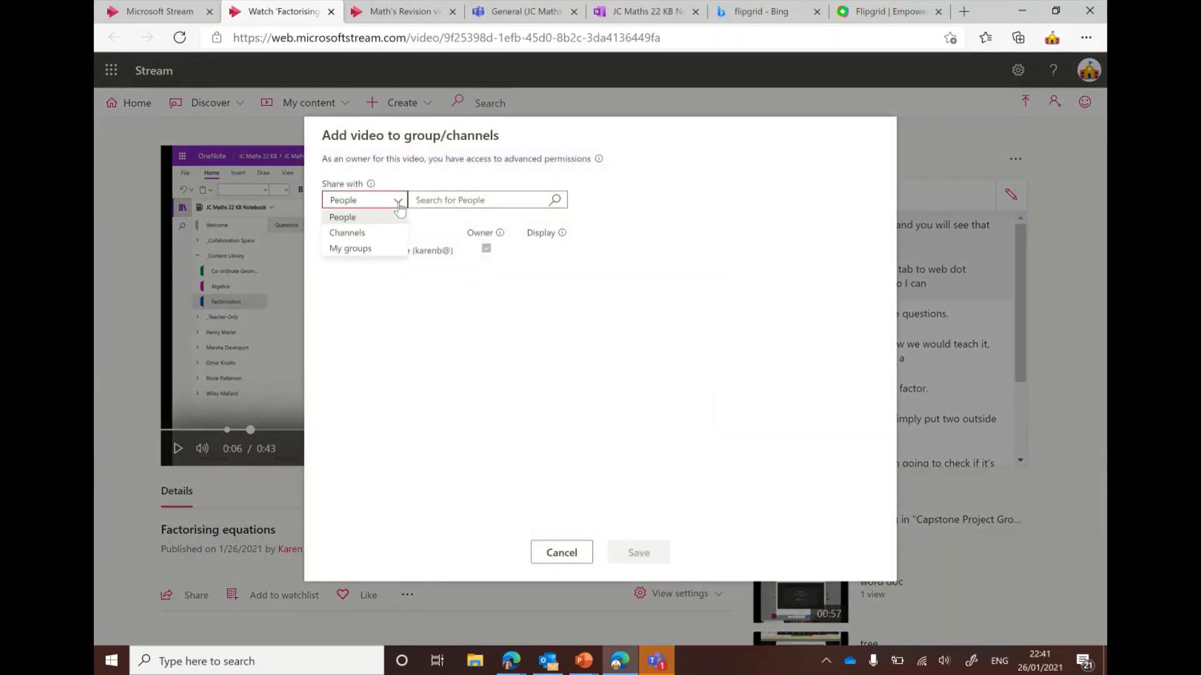
pyautogui.click(374, 234)
# Step: Search the channels for "Math", add the video to Math's Revision videos and save the sharing settings
pyautogui.click(450, 198)
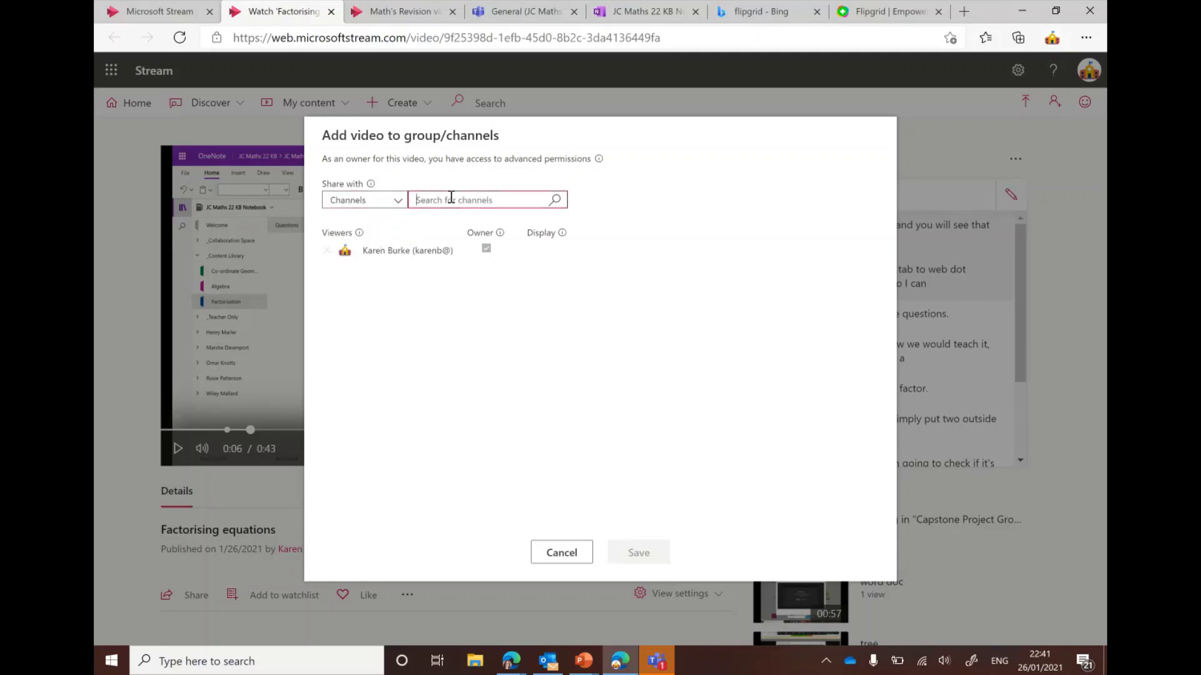
pyautogui.write('m')
pyautogui.press('BackSpace')
pyautogui.write('Math')
pyautogui.click(431, 220)
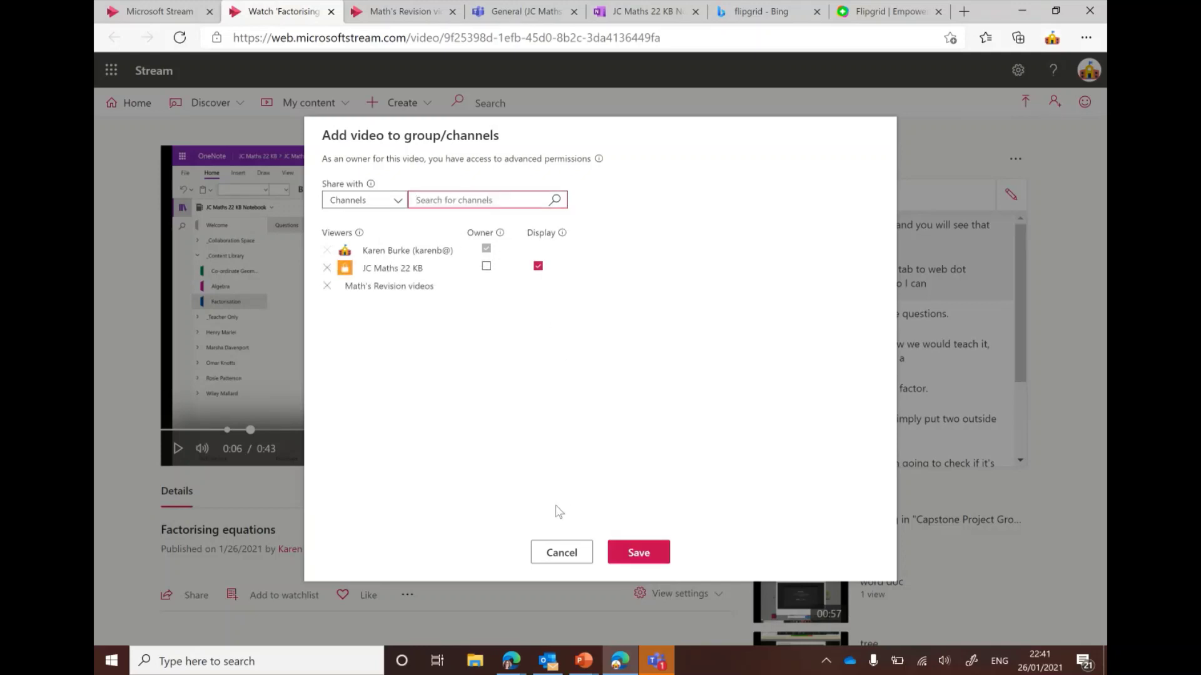
pyautogui.click(635, 549)
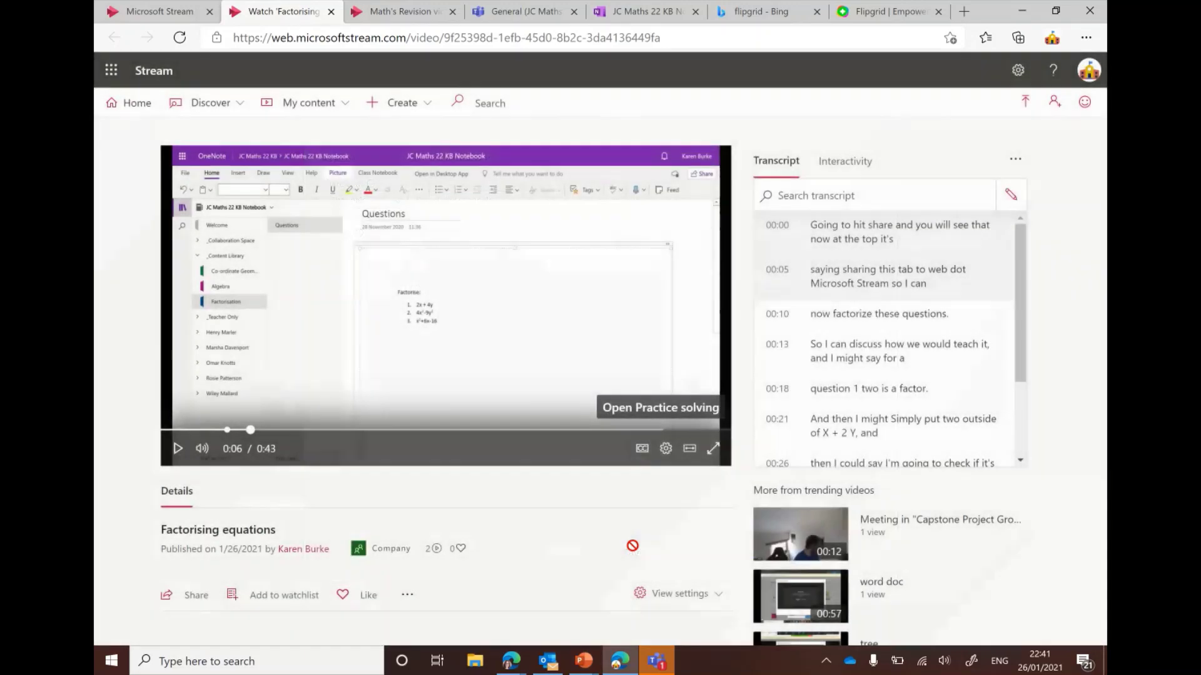
# Step: Refresh the Math's Revision videos channel page and look through the options available for the Factorising equations video
pyautogui.click(401, 11)
pyautogui.click(181, 39)
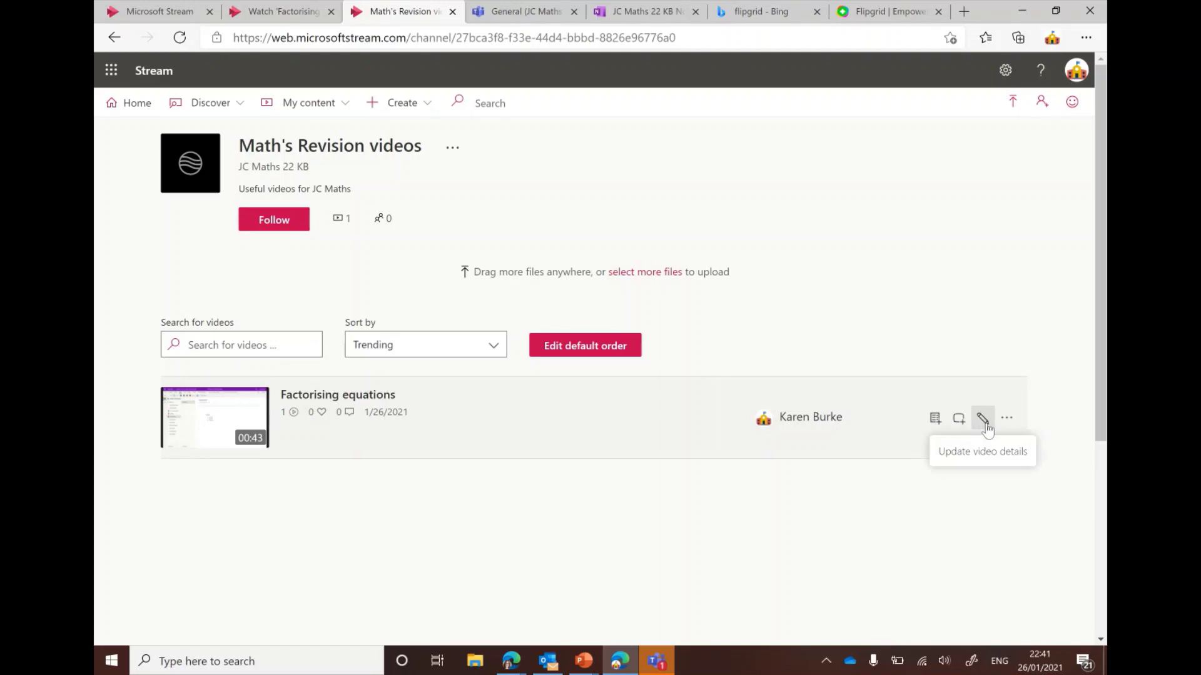
pyautogui.click(1007, 418)
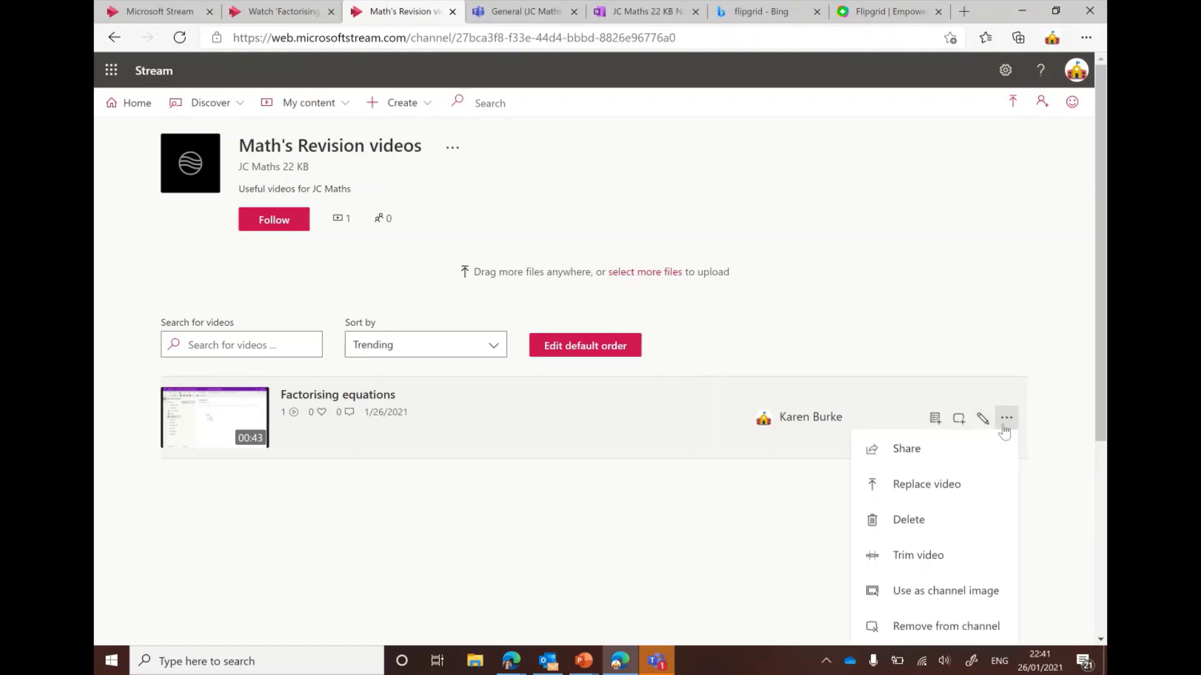
pyautogui.click(960, 418)
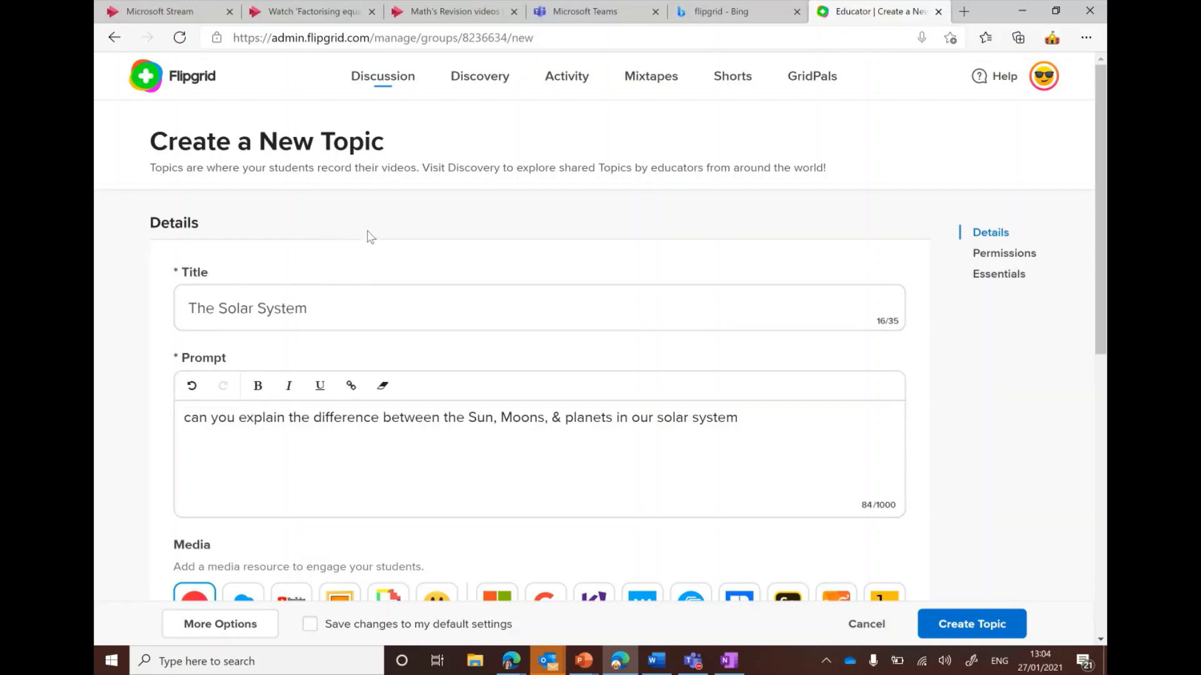
# Step: Review the title and prompt of The Solar System topic in Flipgrid and open the video recorder for its media resource
pyautogui.scroll(-2, 366, 238)
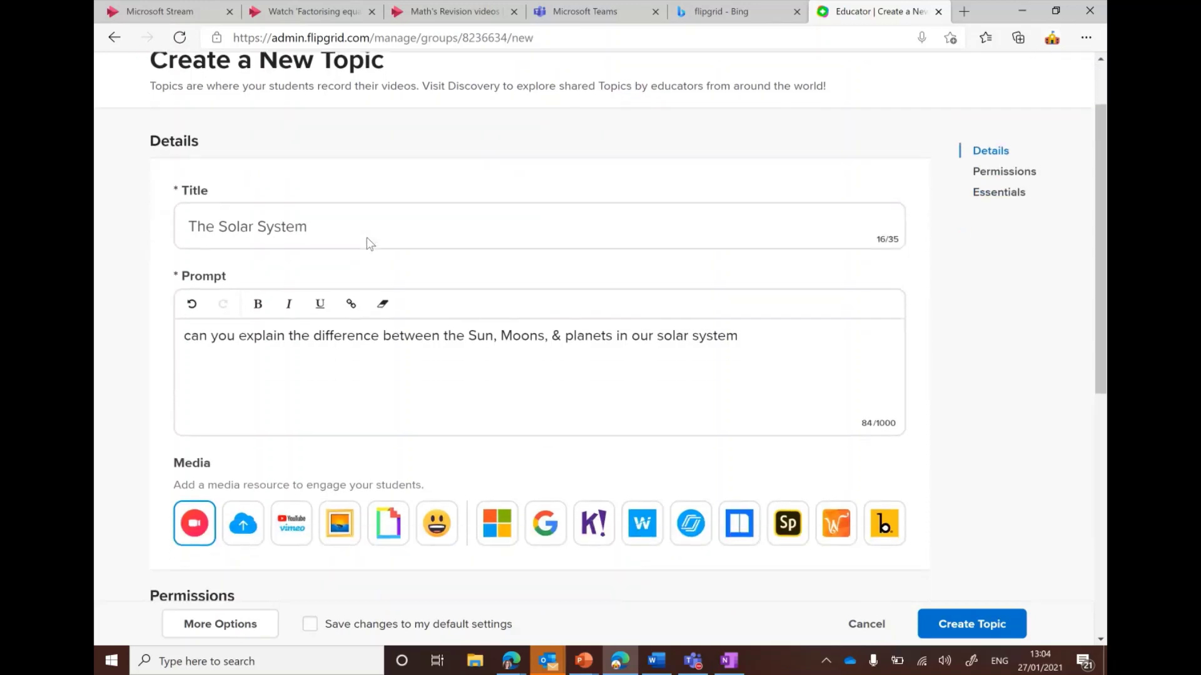
pyautogui.scroll(2, 369, 247)
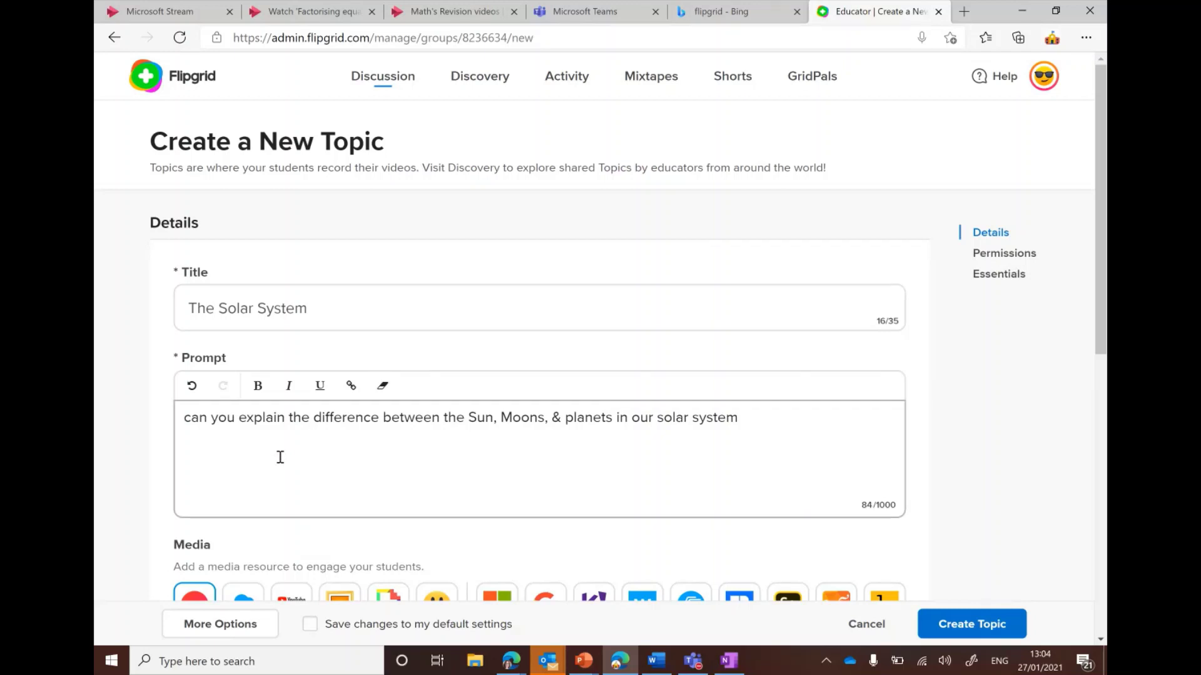
pyautogui.scroll(-1, 285, 462)
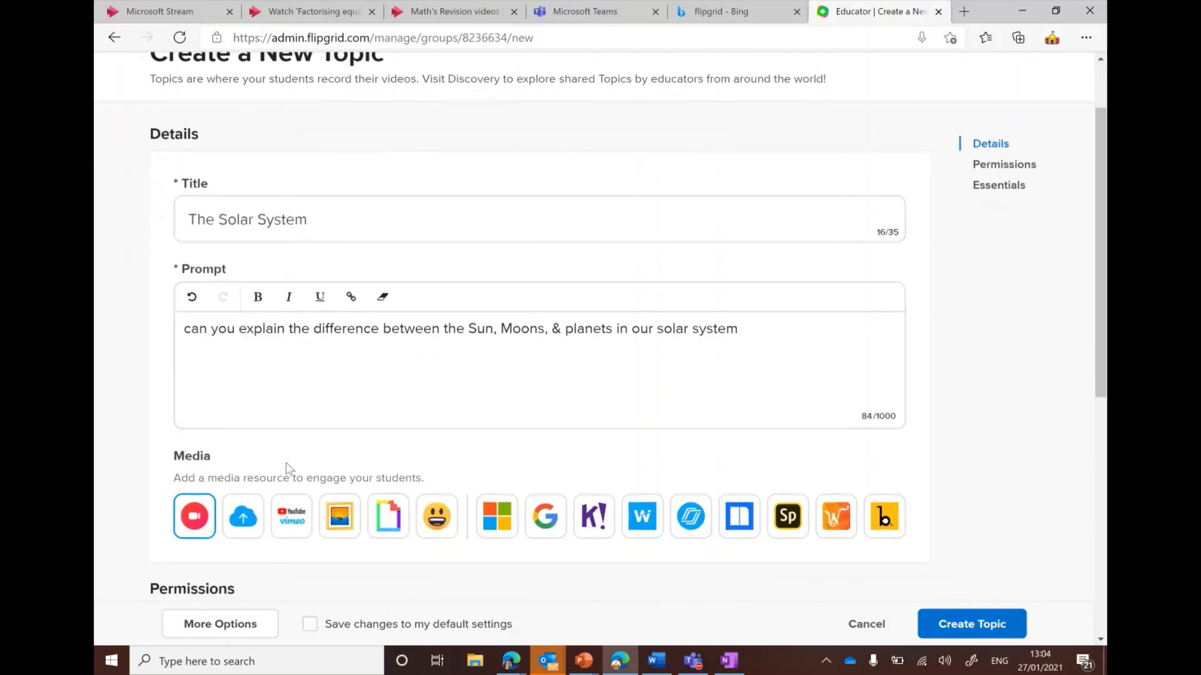
pyautogui.click(202, 531)
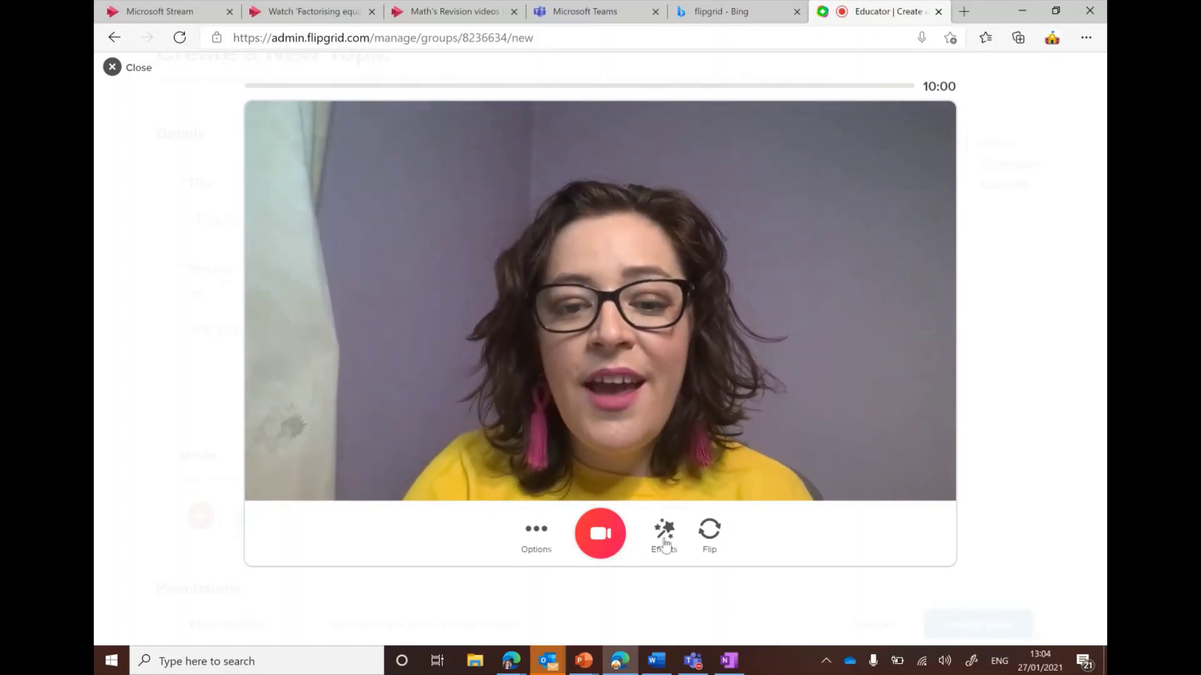
# Step: Try the rainbow filter on the camera picture, apply the Cinematic filter instead and close the effects
pyautogui.click(665, 538)
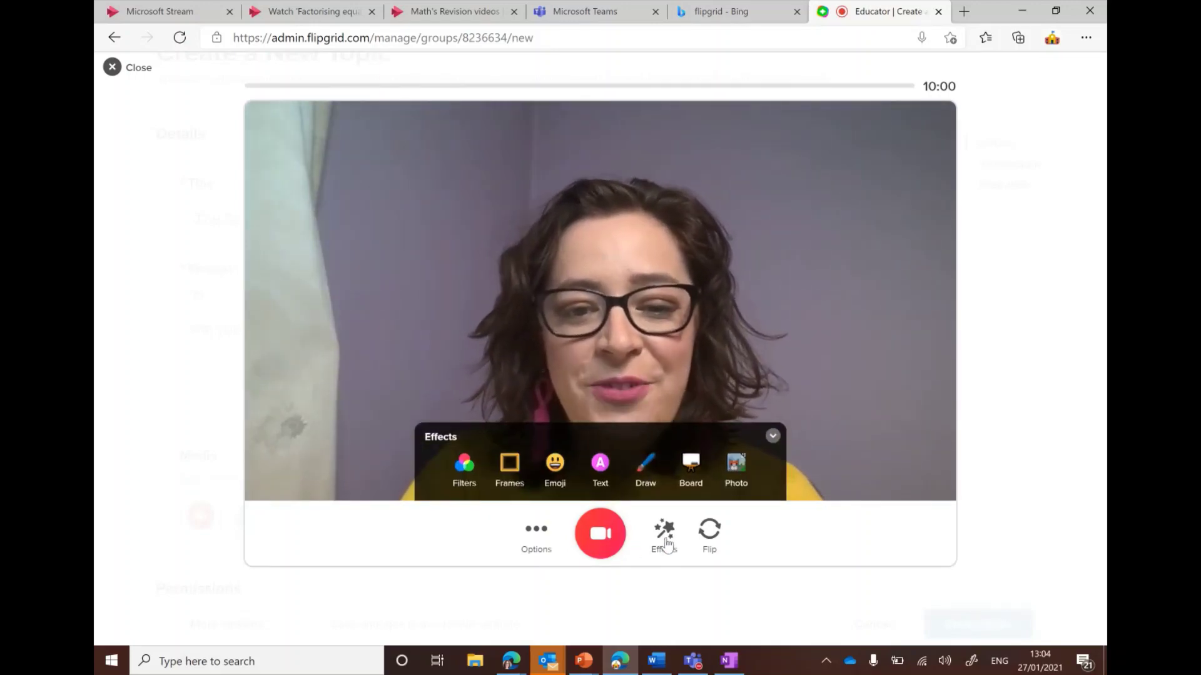
pyautogui.click(449, 470)
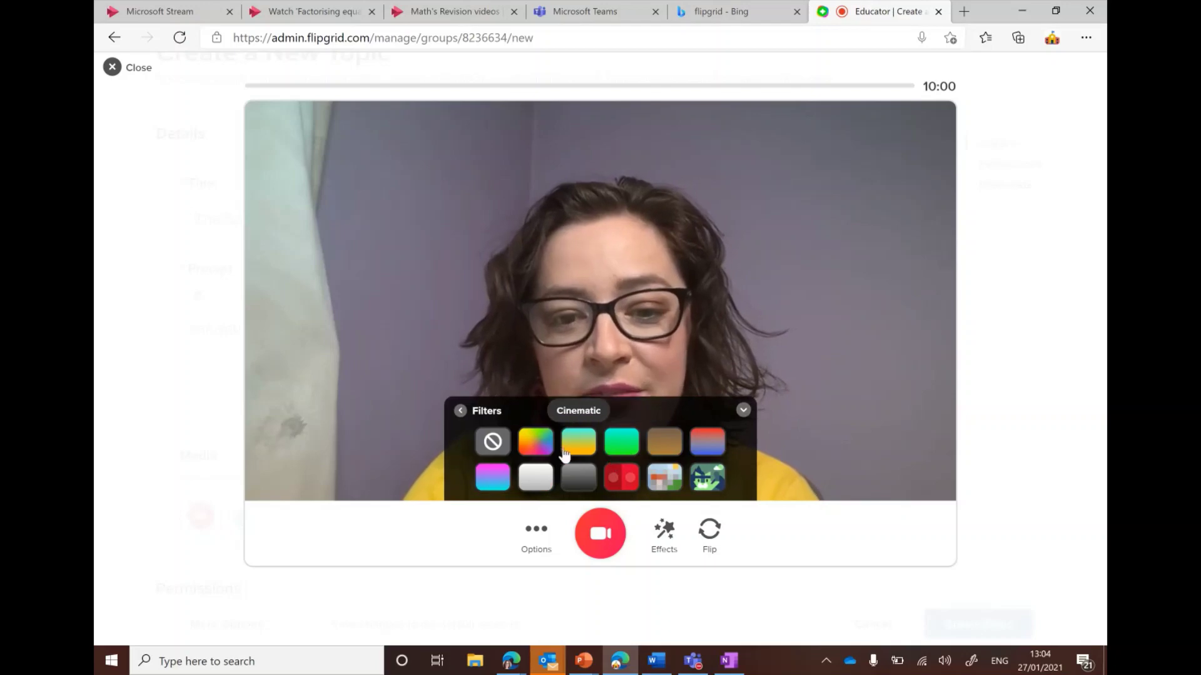
pyautogui.click(536, 444)
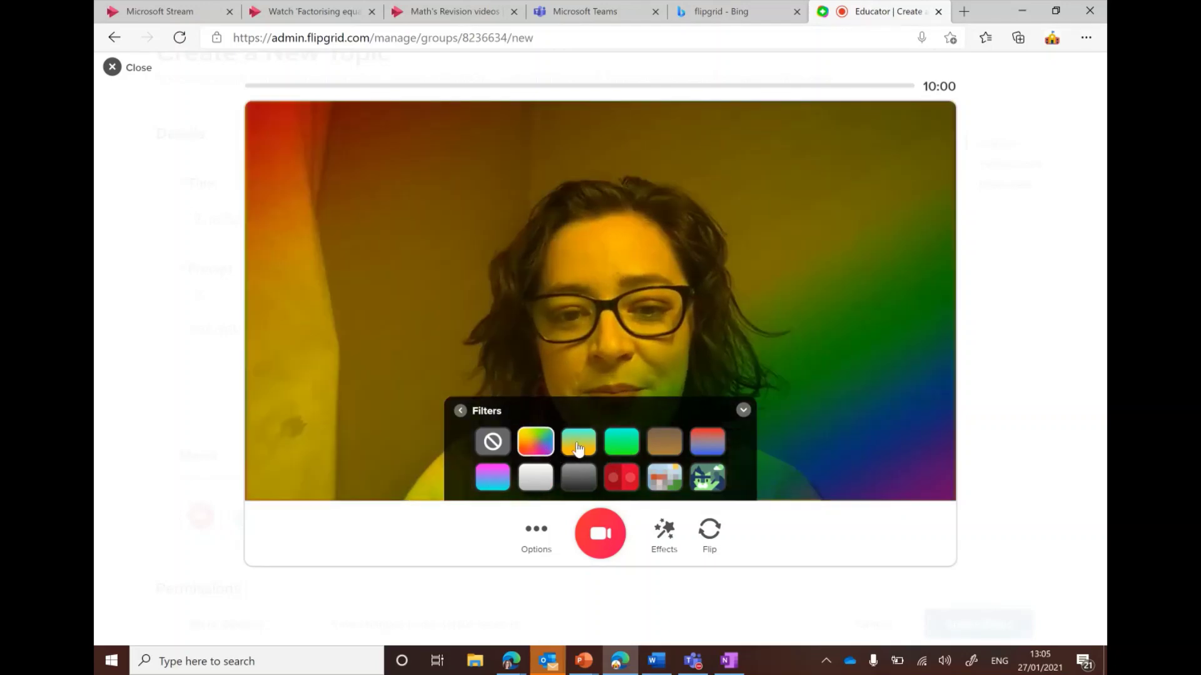
pyautogui.click(577, 444)
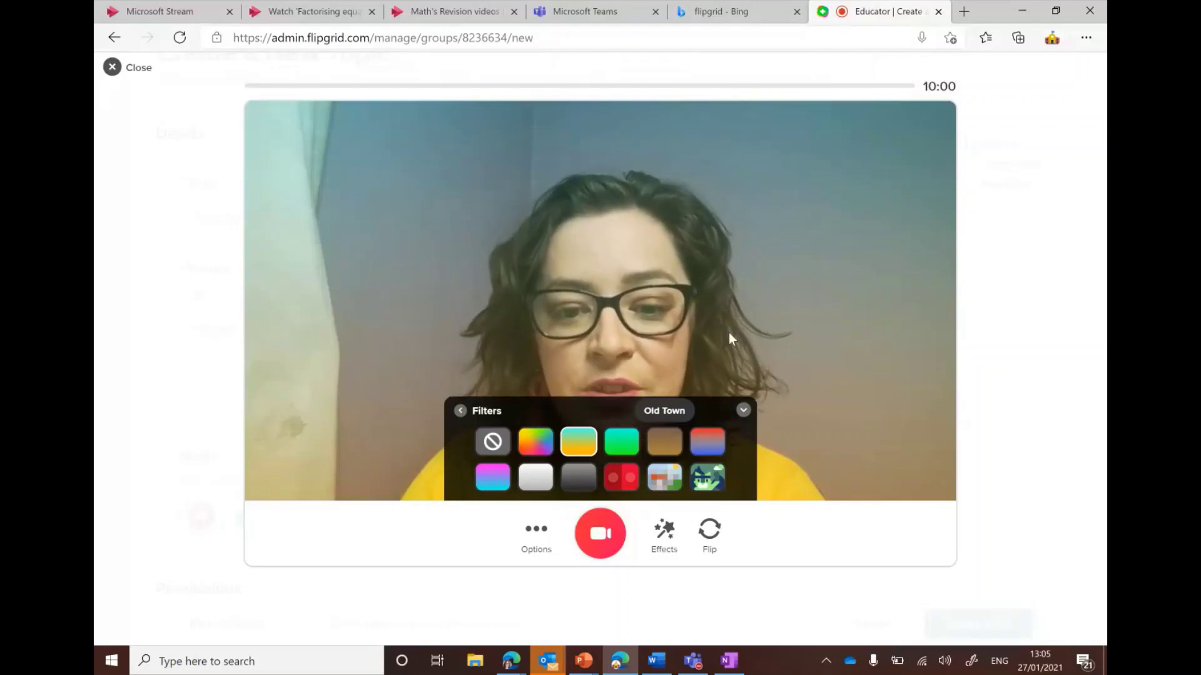
pyautogui.click(743, 410)
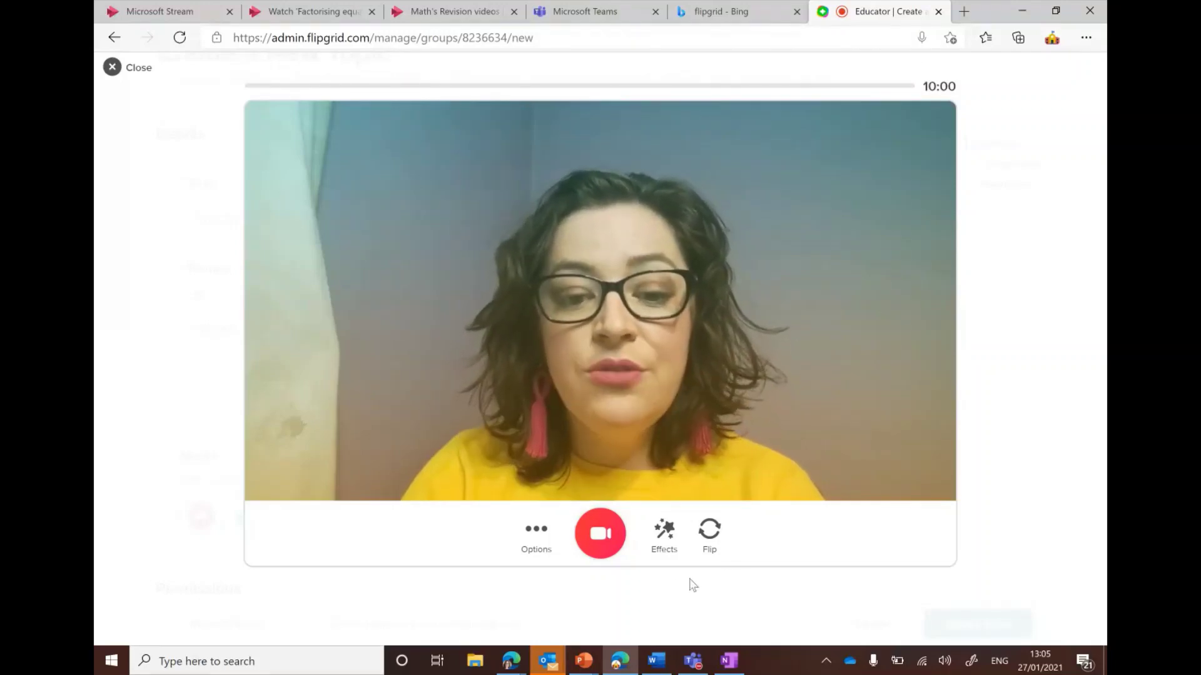
# Step: Record a webcam clip about 24 seconds long, continue to the editing stage and pause the clip's preview
pyautogui.click(600, 547)
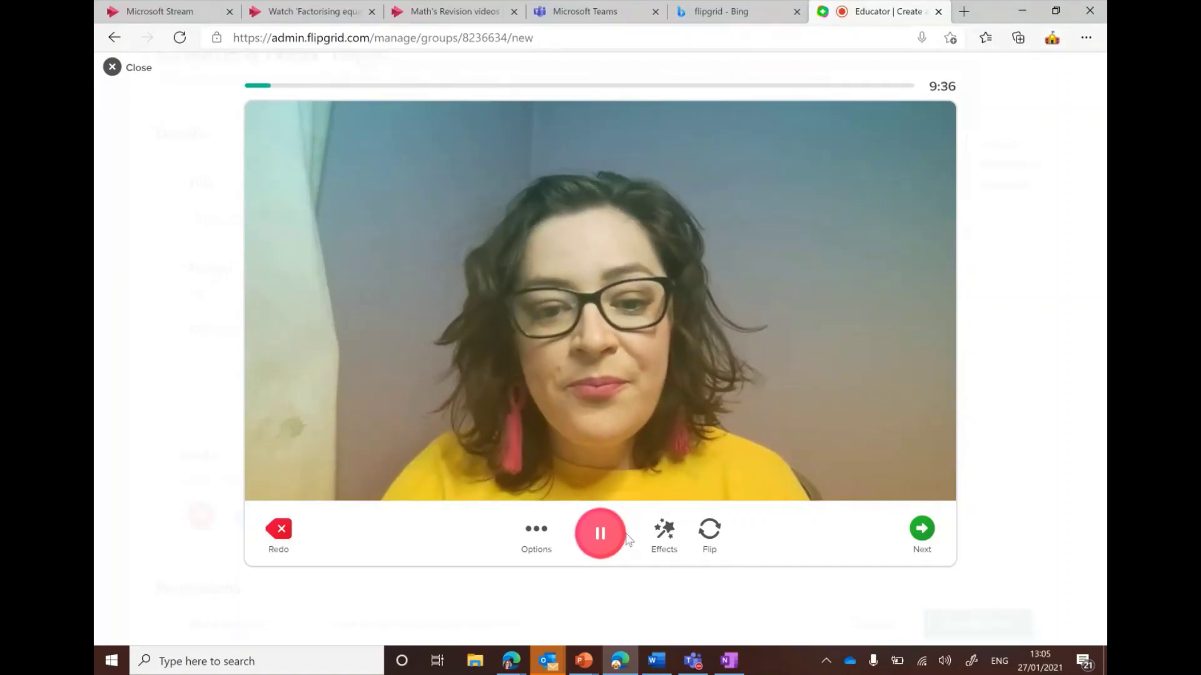
pyautogui.click(600, 533)
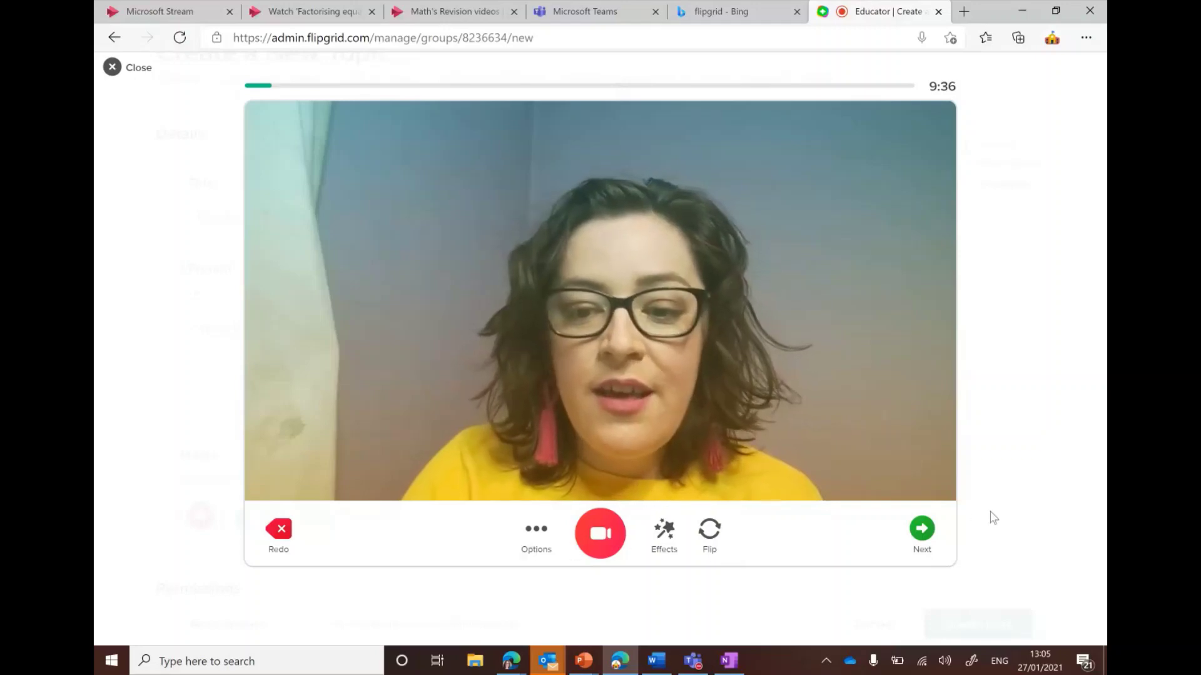
pyautogui.click(921, 527)
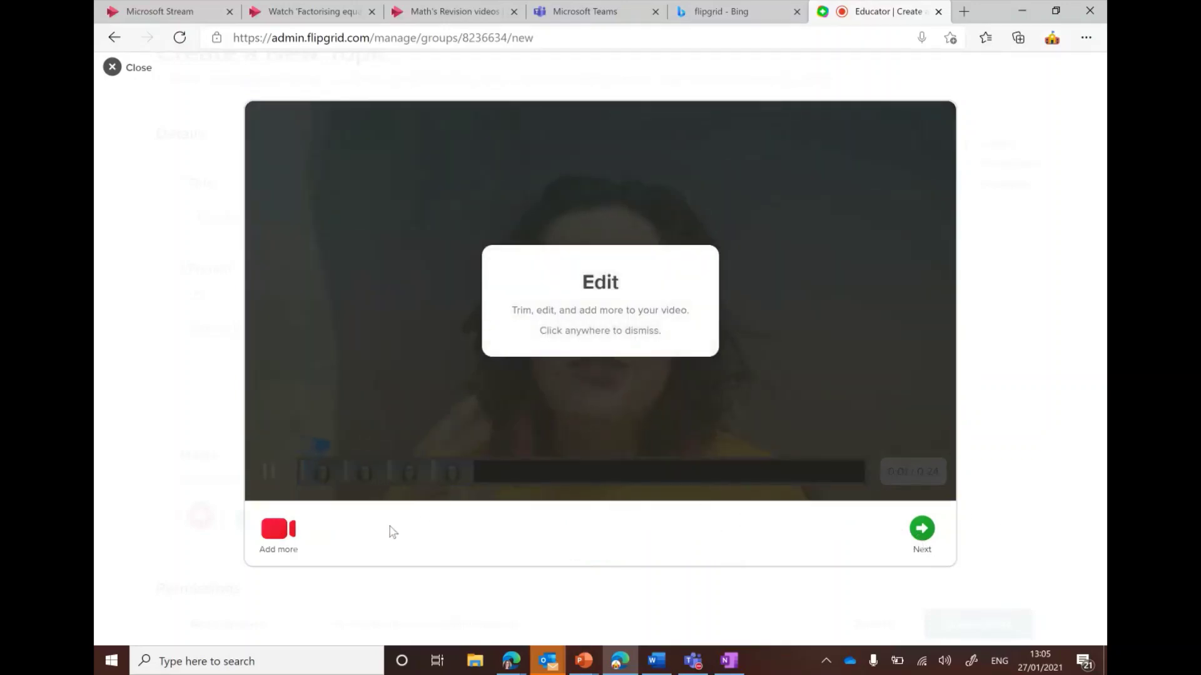
pyautogui.click(407, 357)
pyautogui.click(276, 476)
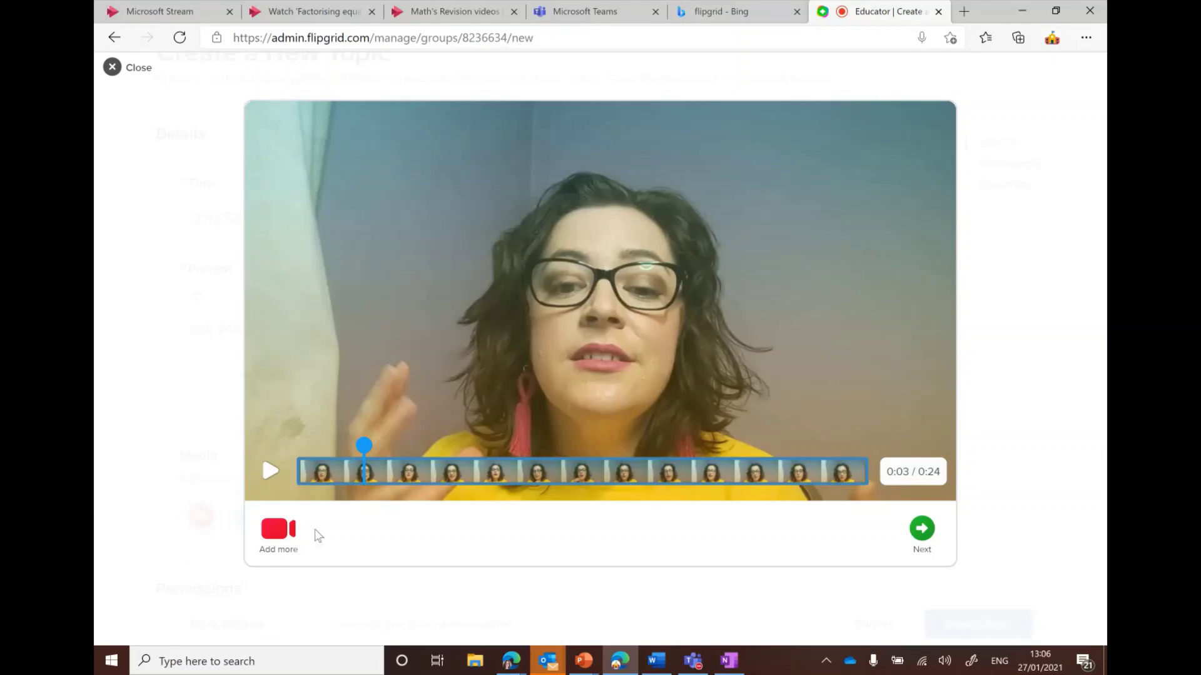
# Step: Add more footage to the video by starting a screen recording that shares the entire screen
pyautogui.click(290, 548)
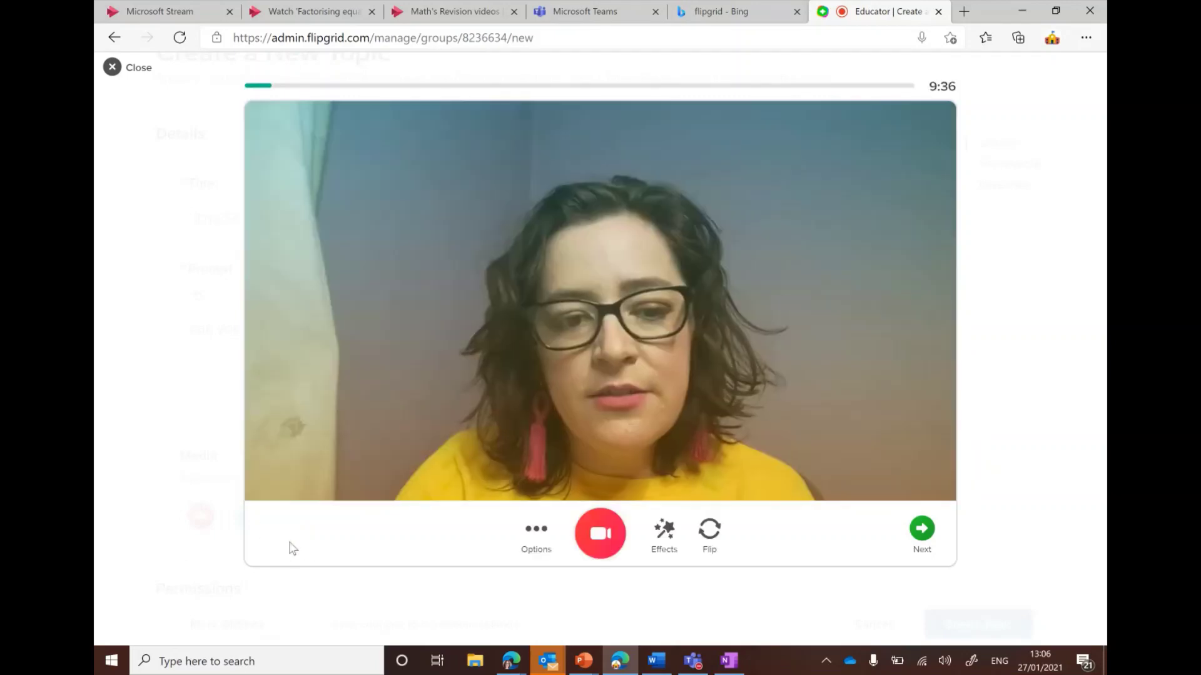
pyautogui.click(538, 535)
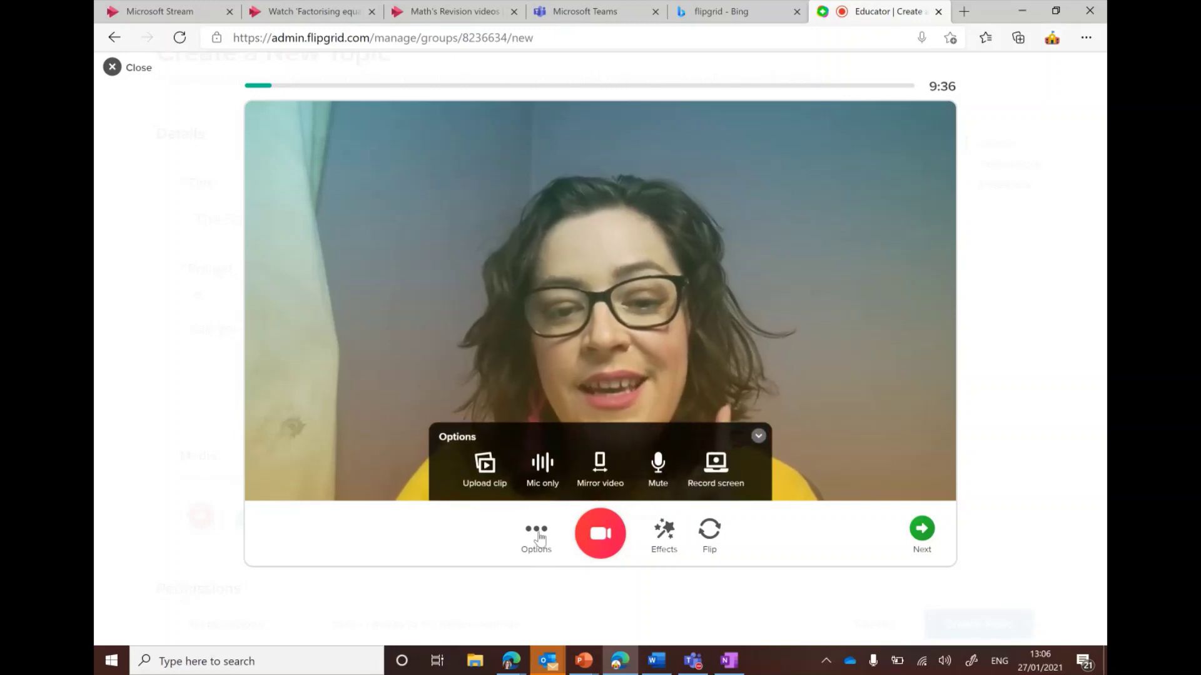
pyautogui.click(717, 476)
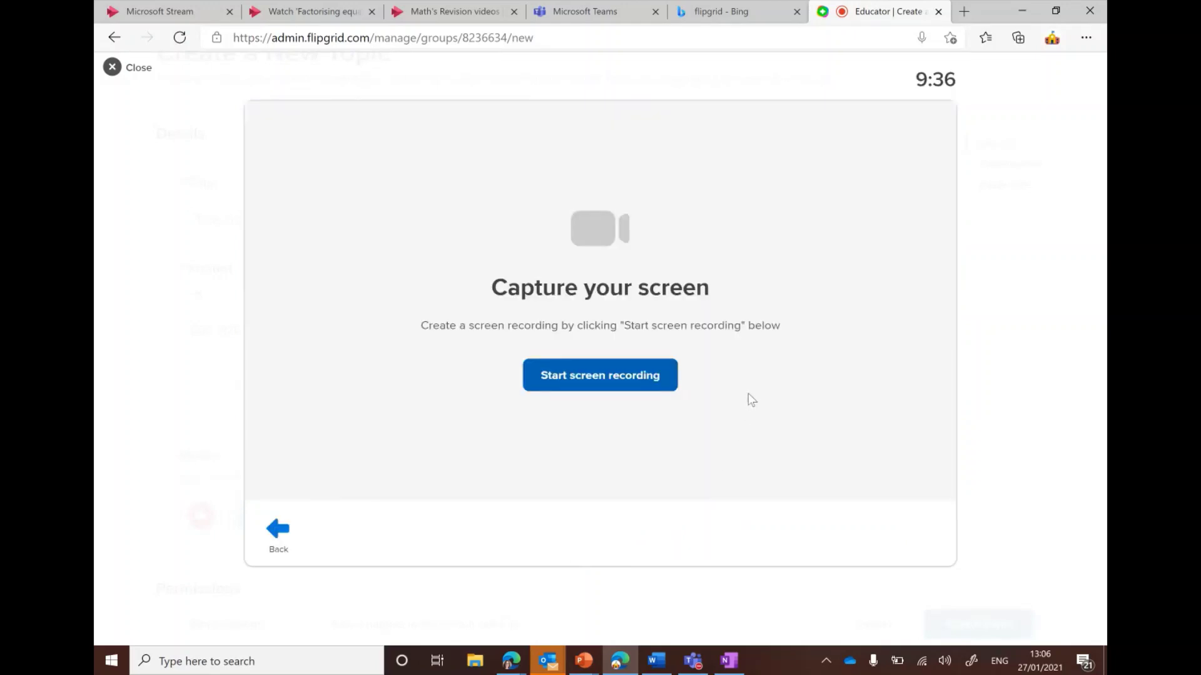
pyautogui.click(650, 380)
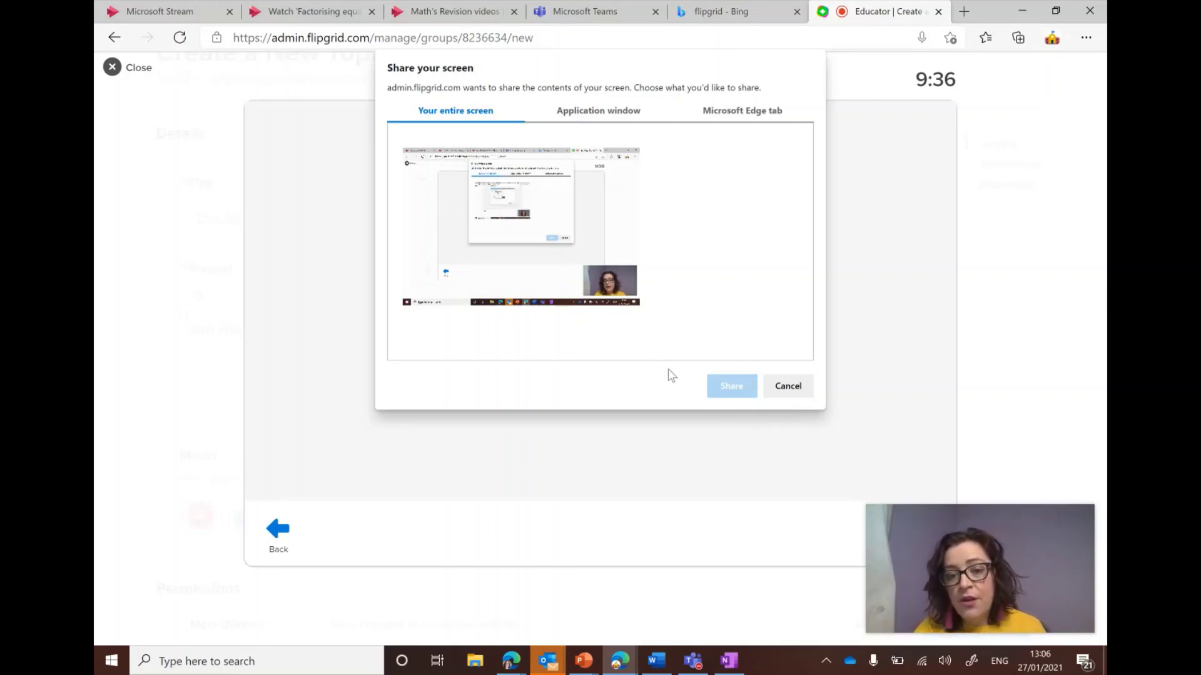
pyautogui.click(605, 241)
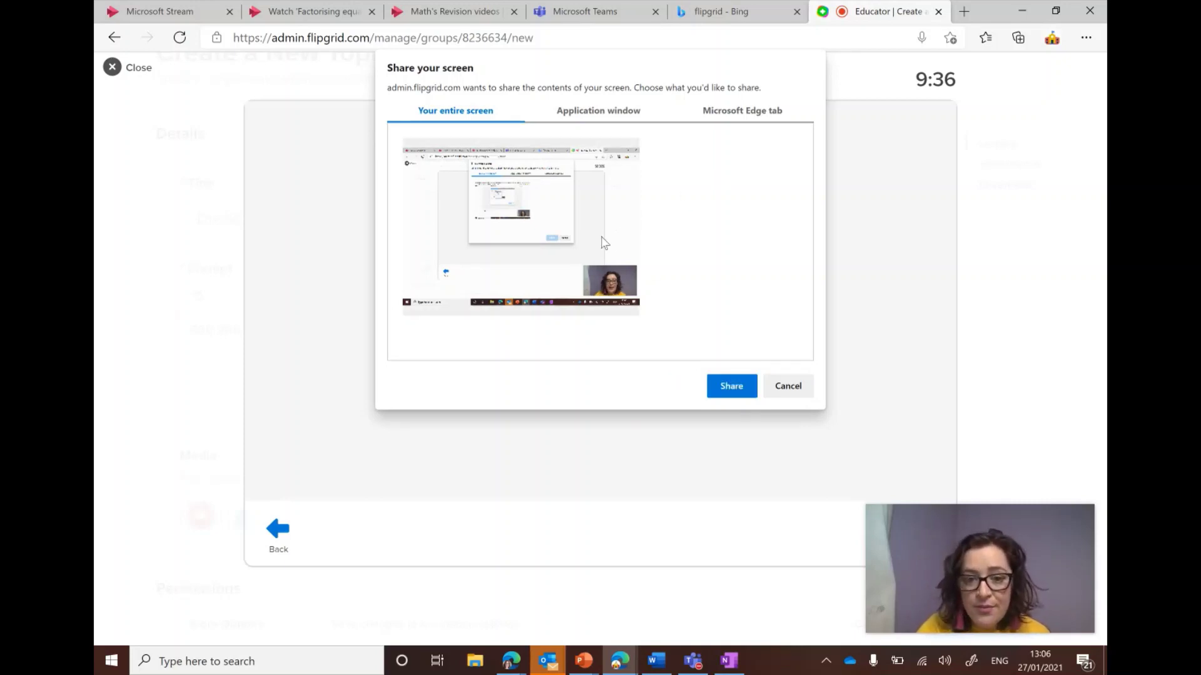
pyautogui.click(728, 394)
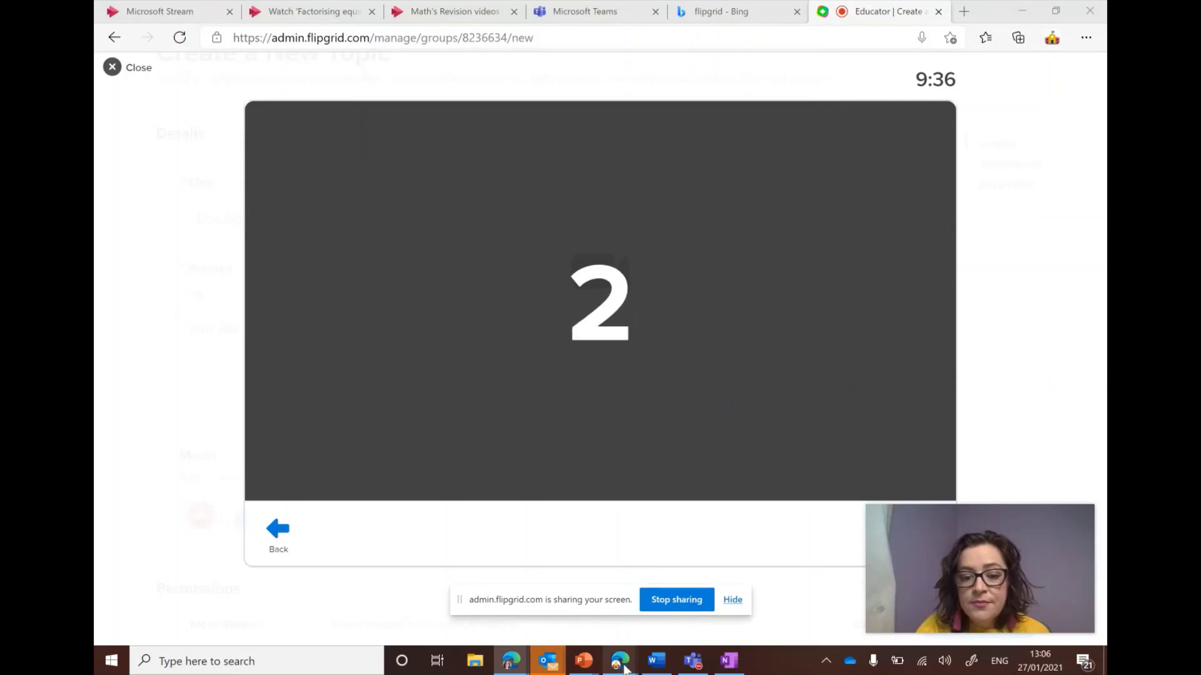
# Step: While the screen is being captured, switch to Microsoft Teams and show the 4. Earth Space channel of JC Science 22 KB
pyautogui.moveTo(624, 668)
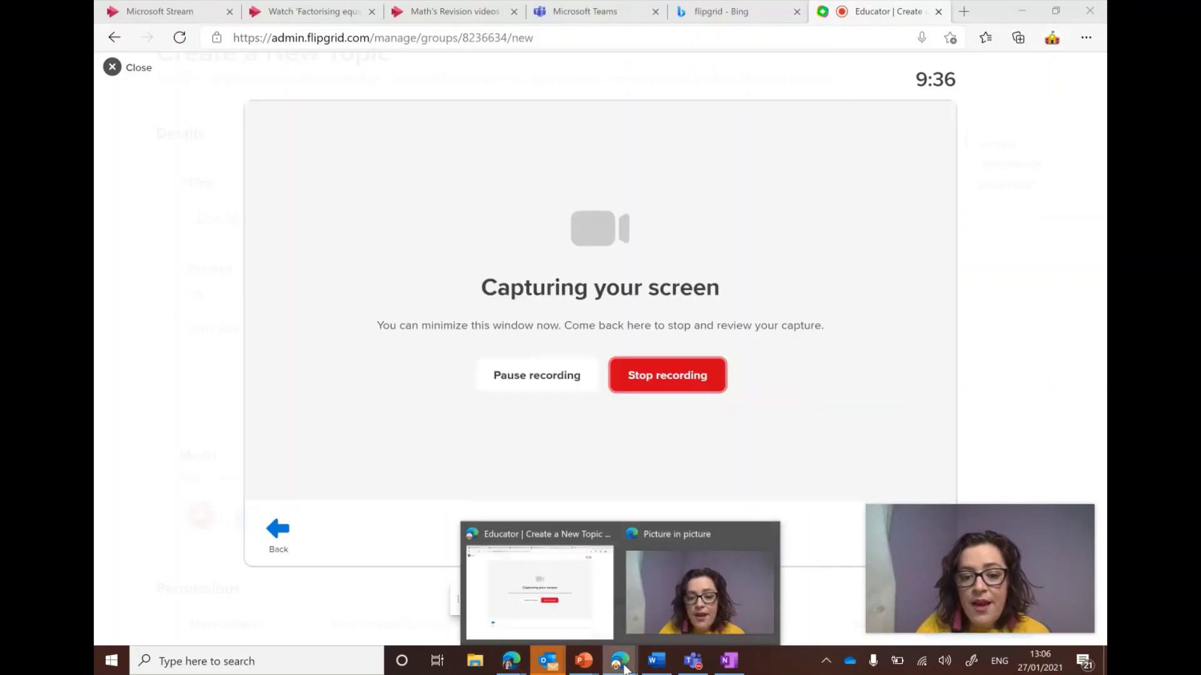
pyautogui.click(600, 11)
pyautogui.click(757, 289)
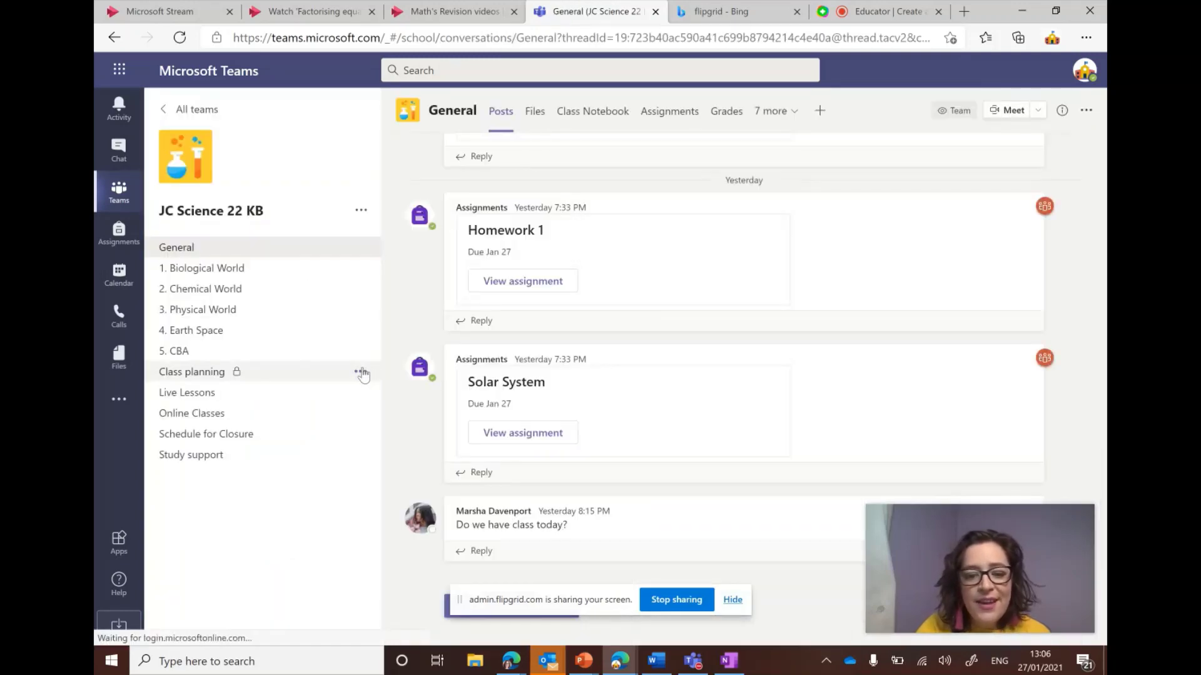
pyautogui.click(238, 328)
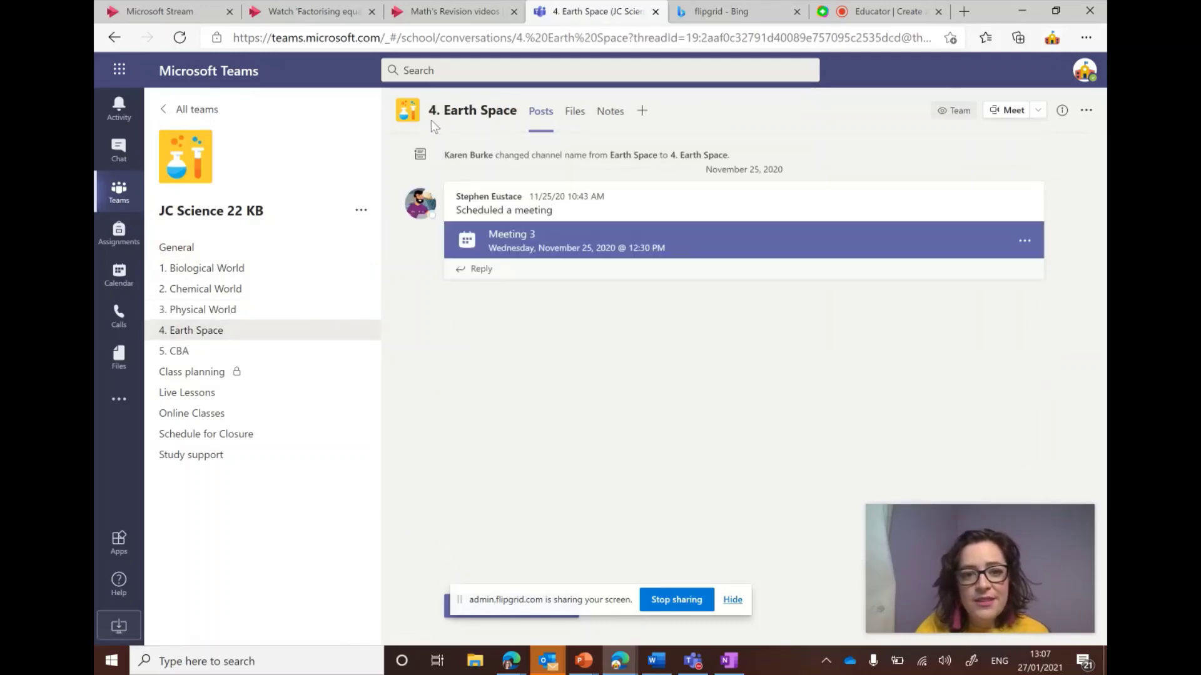
# Step: Show the Class Materials folder in the files of the General channel
pyautogui.click(207, 248)
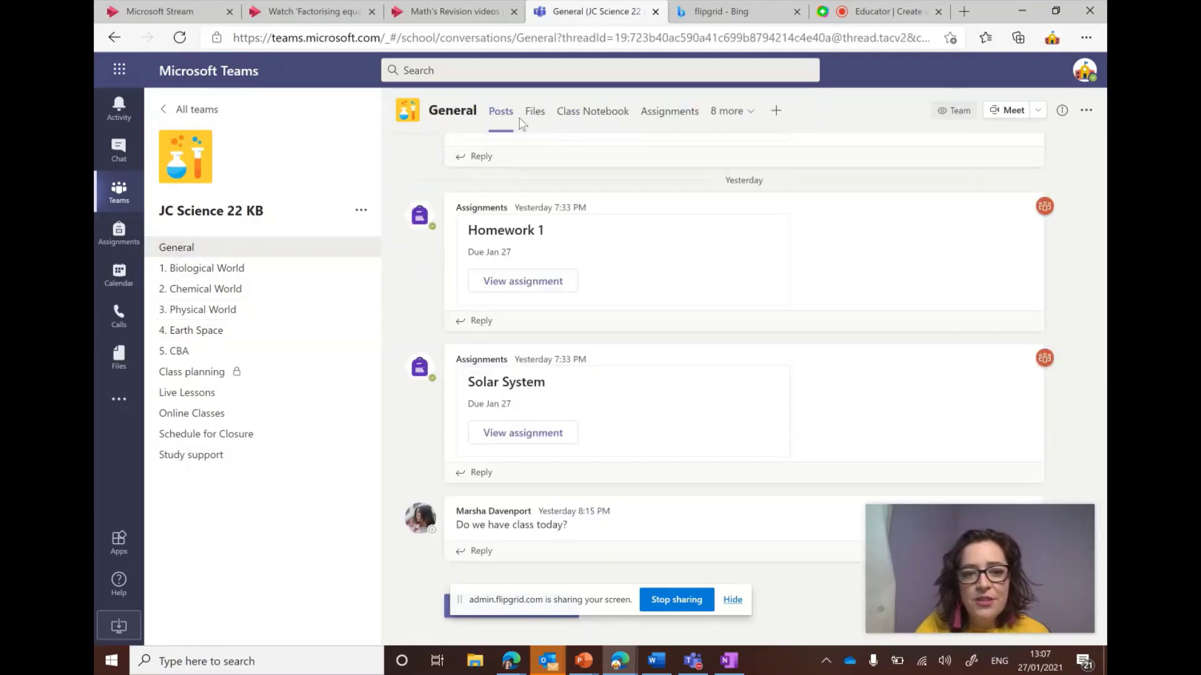
pyautogui.click(533, 113)
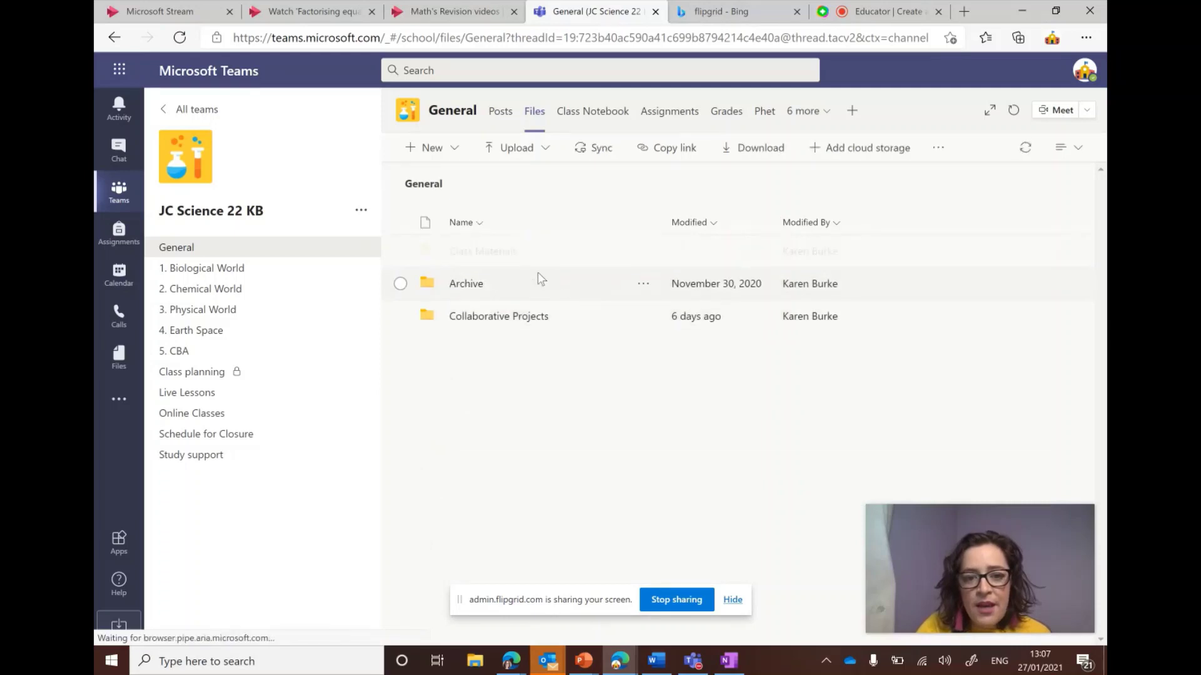
pyautogui.click(515, 250)
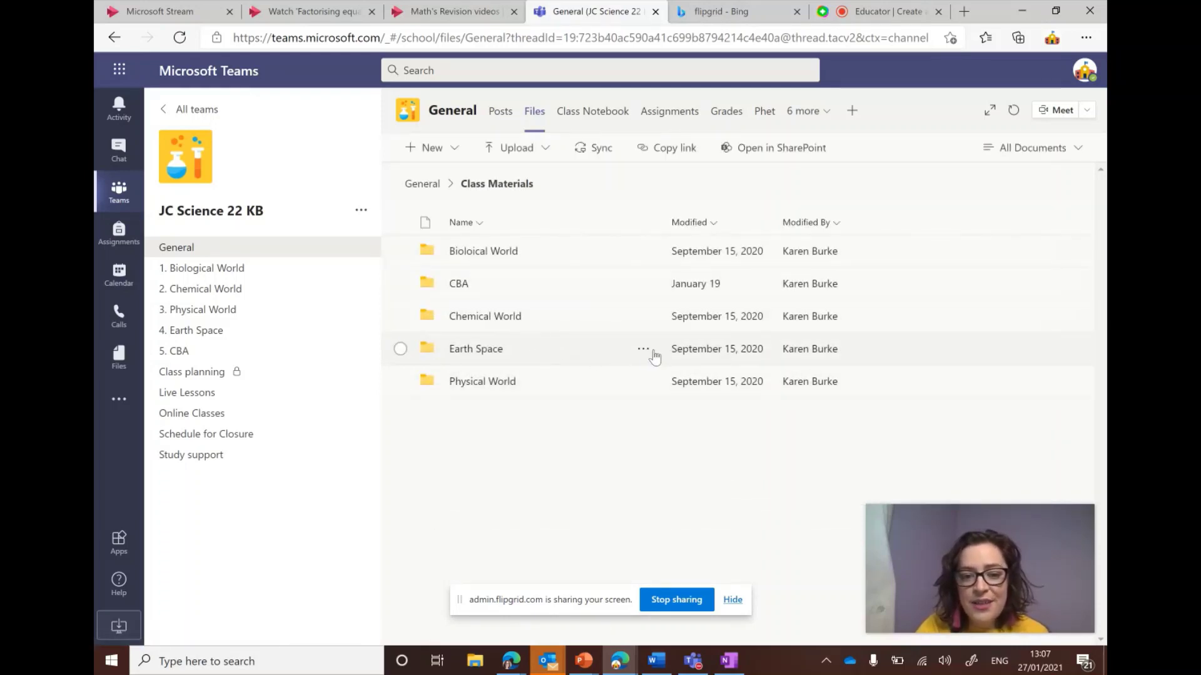
# Step: Show the Earth Space folder inside Class Materials and hide the screen-sharing notice
pyautogui.click(653, 353)
pyautogui.click(491, 348)
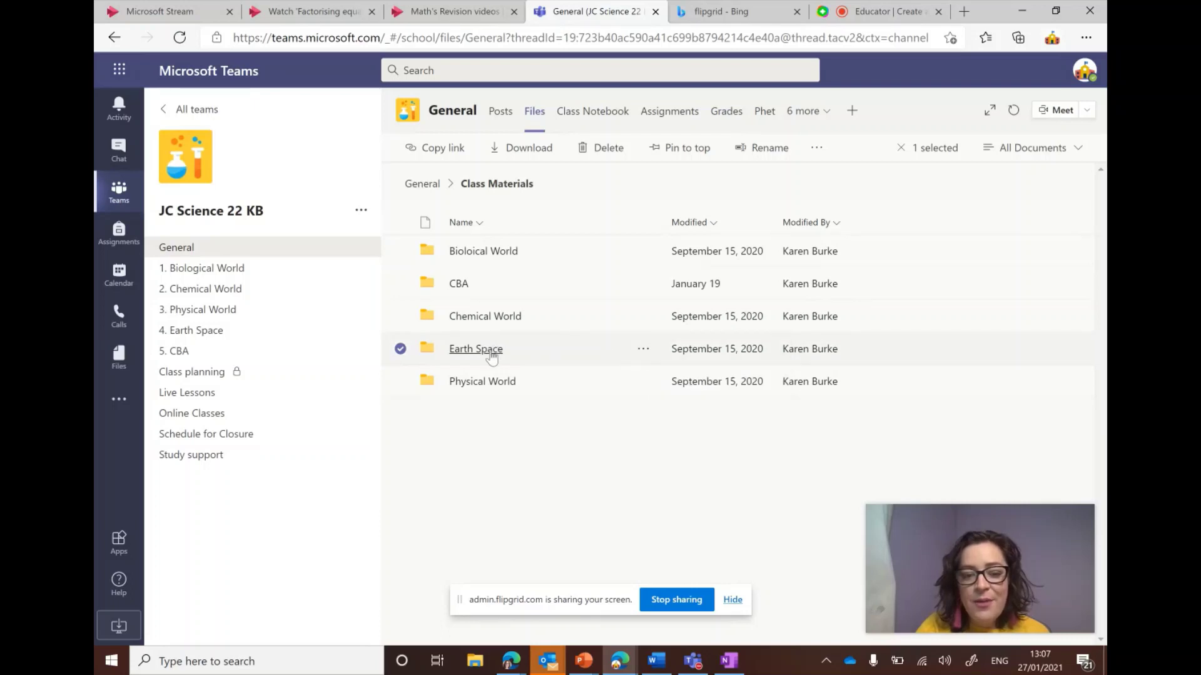
pyautogui.click(732, 600)
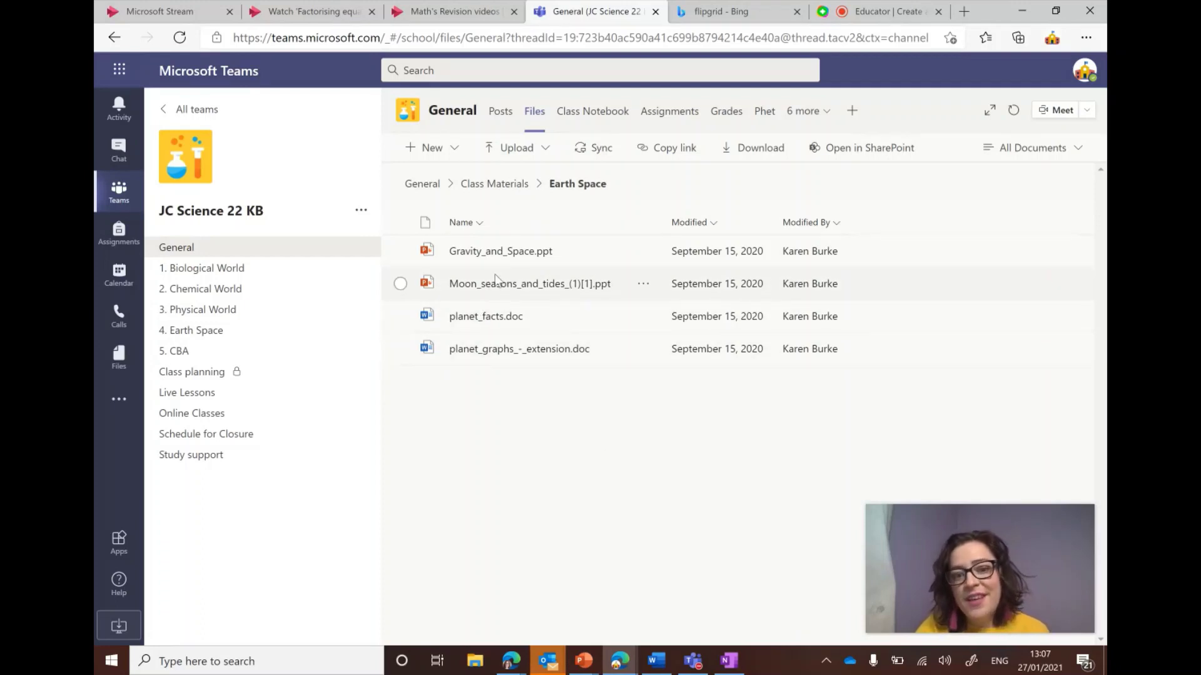
# Step: Open planet_facts.doc and present its pages from the Sun through Mercury to Venus for the screen recording
pyautogui.click(496, 321)
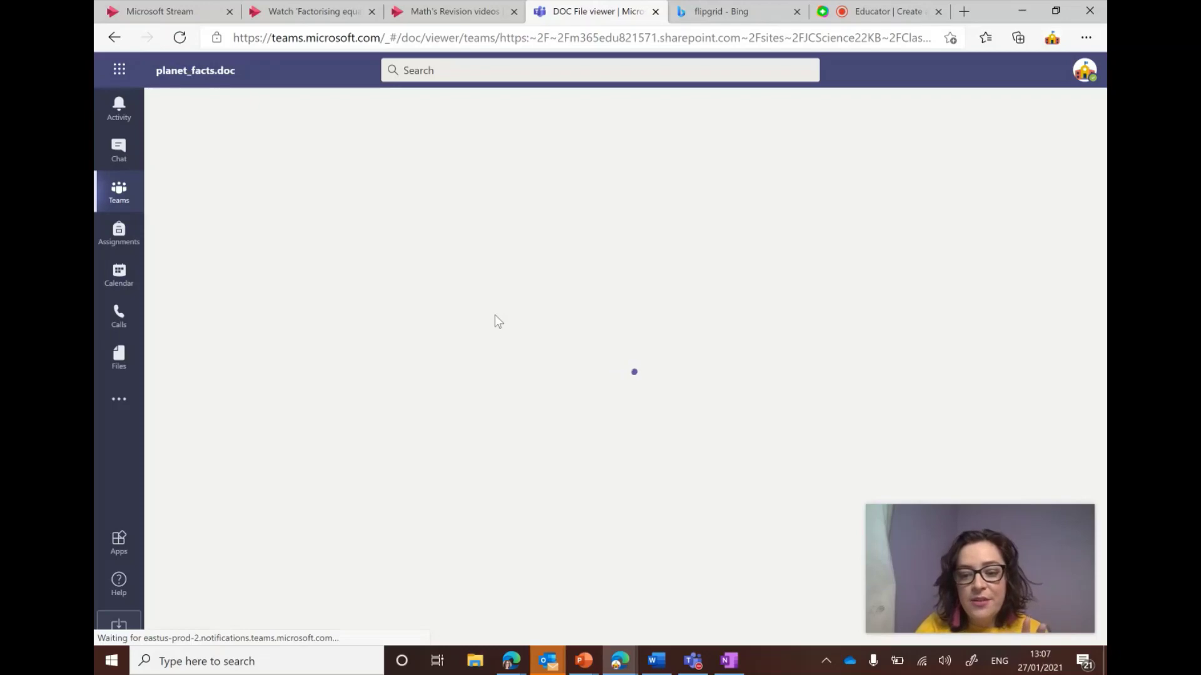
pyautogui.scroll(-1, 564, 398)
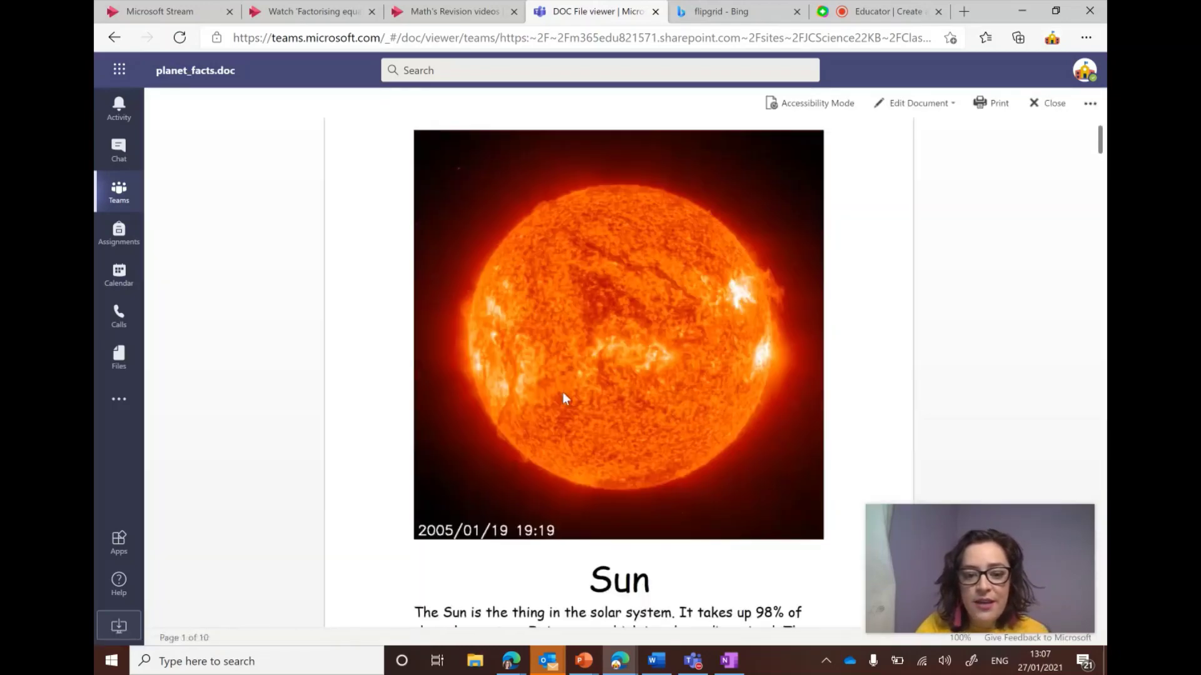
pyautogui.scroll(-12, 564, 398)
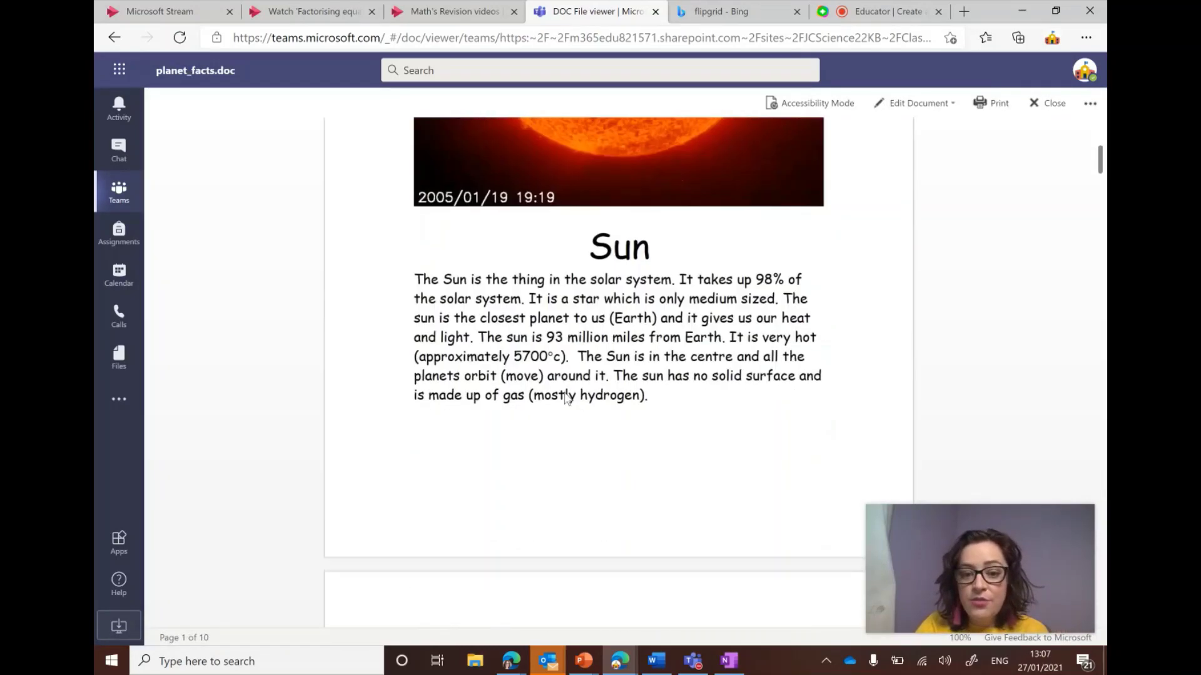
pyautogui.scroll(-9, 564, 398)
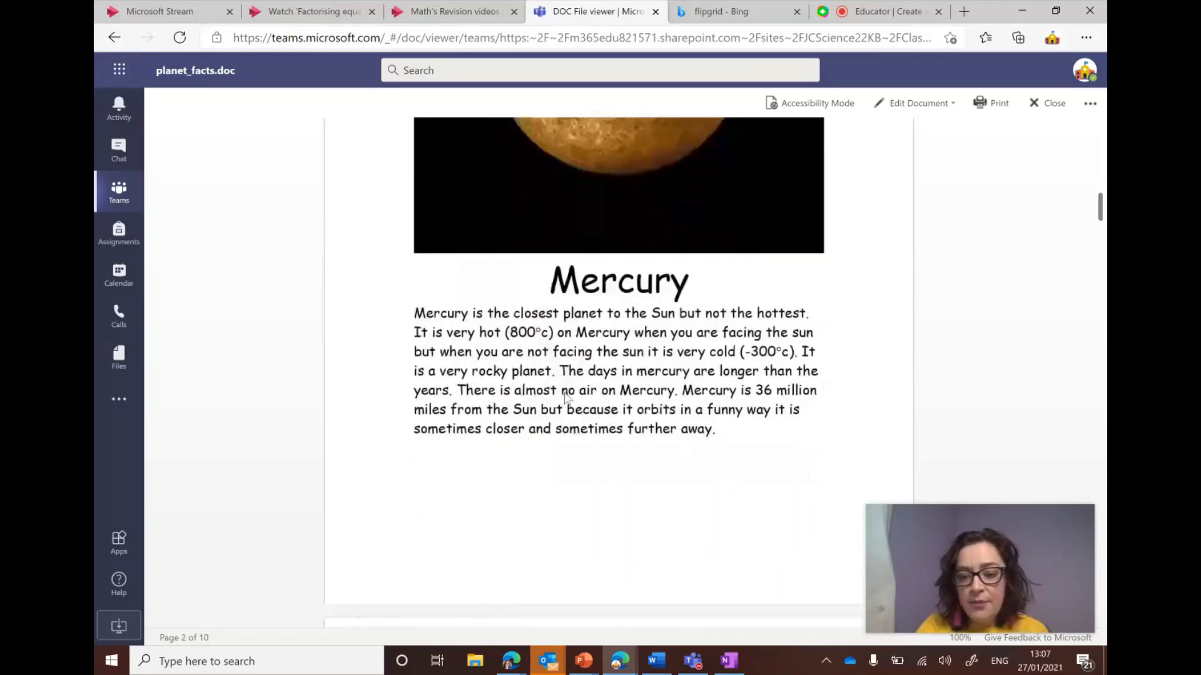
pyautogui.scroll(-3, 566, 399)
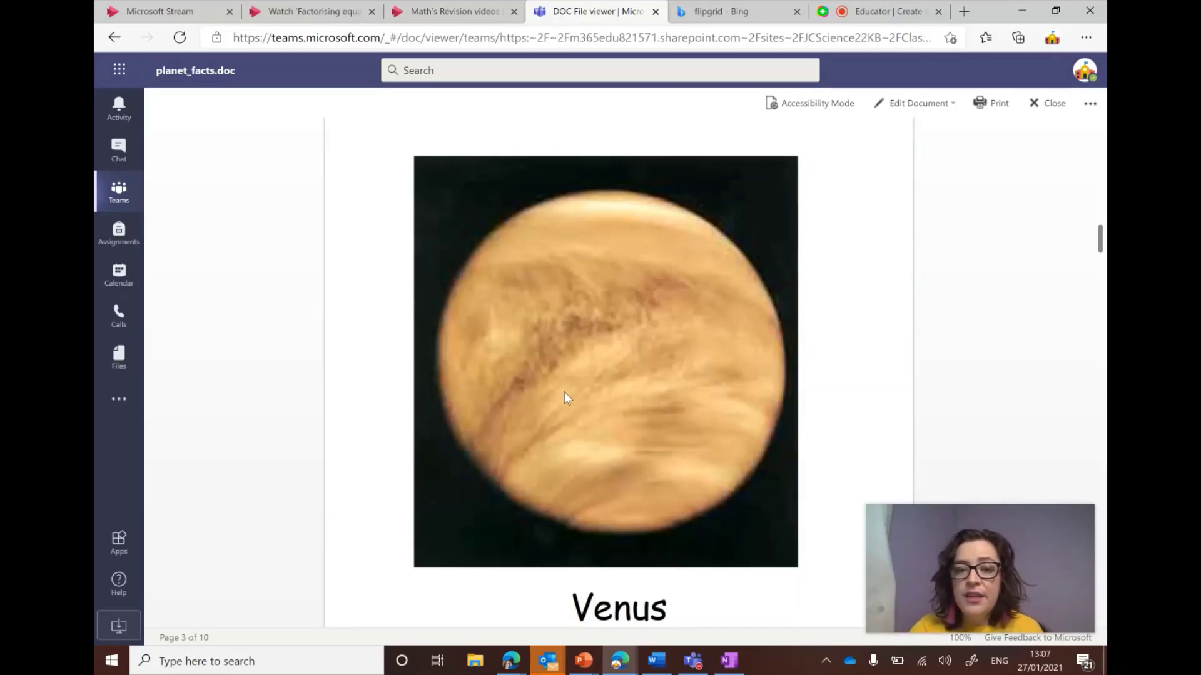
# Step: Return to Flipgrid, stop the screen recording and pause the preview of the combined video
pyautogui.click(881, 11)
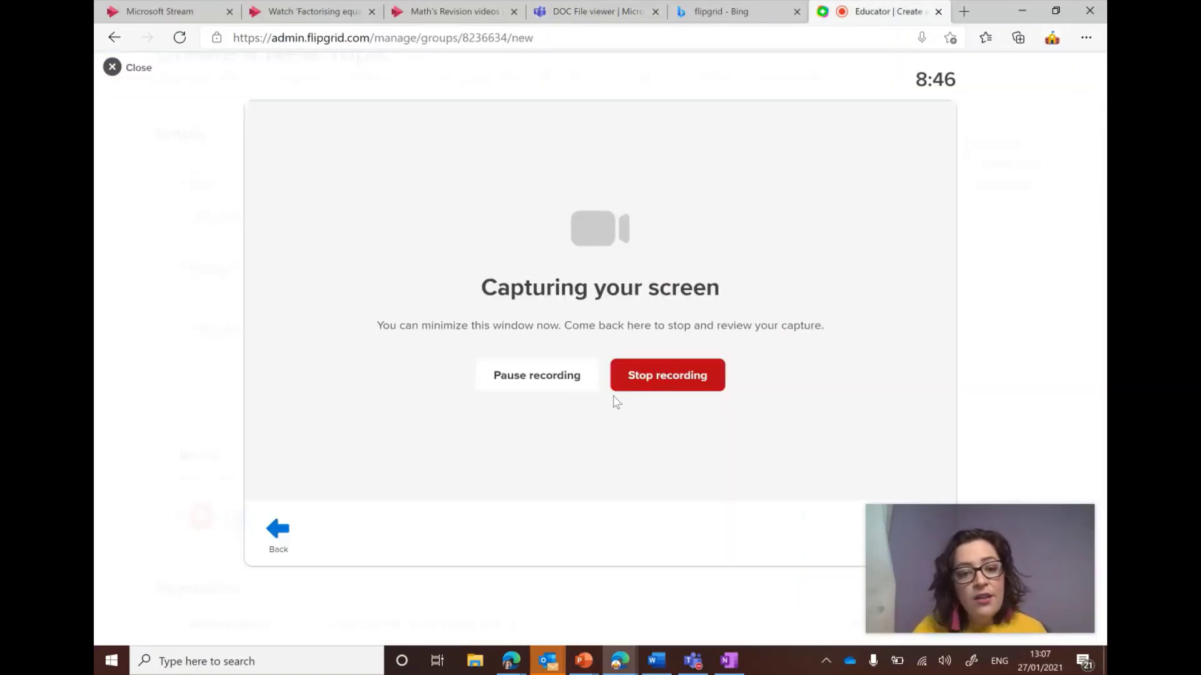
pyautogui.click(567, 379)
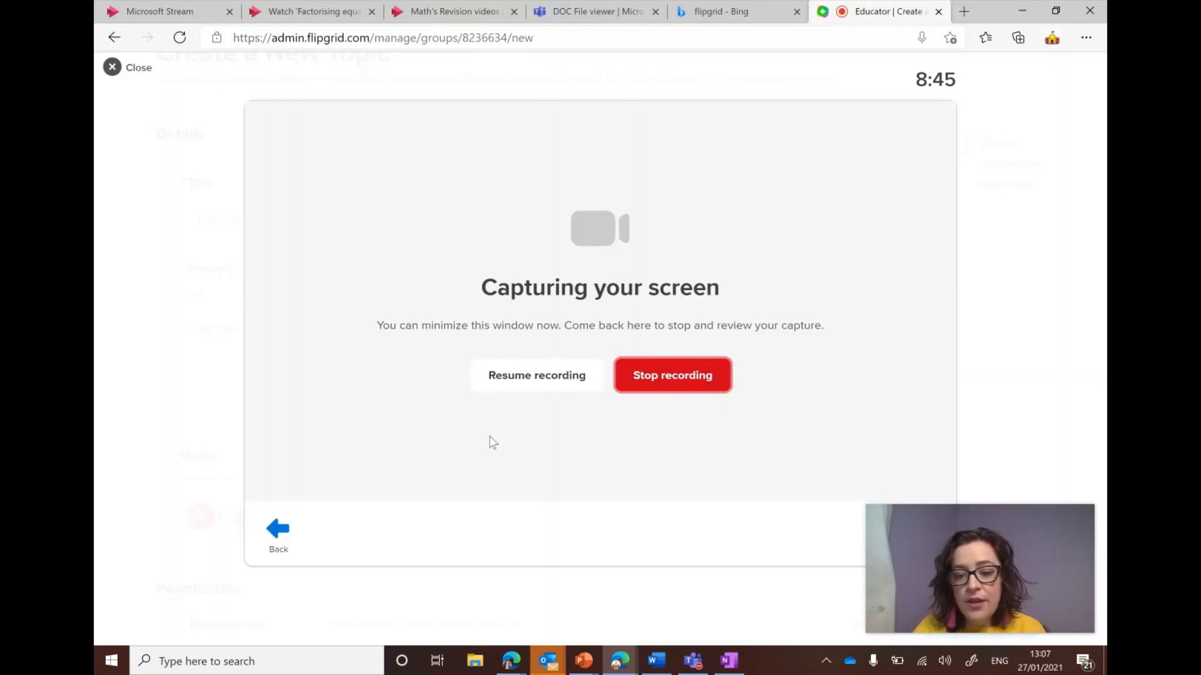
pyautogui.click(688, 383)
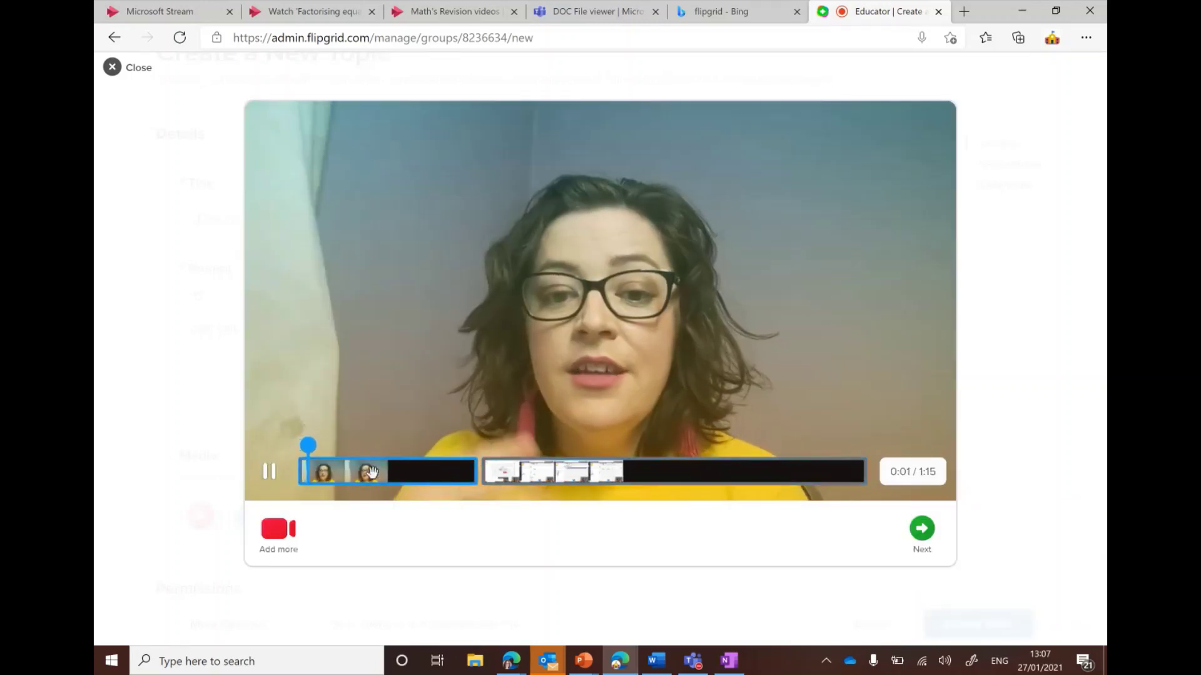
pyautogui.click(270, 475)
# Step: Trim the start of the screen-recording clip to 0:24 and confirm the edit
pyautogui.click(504, 472)
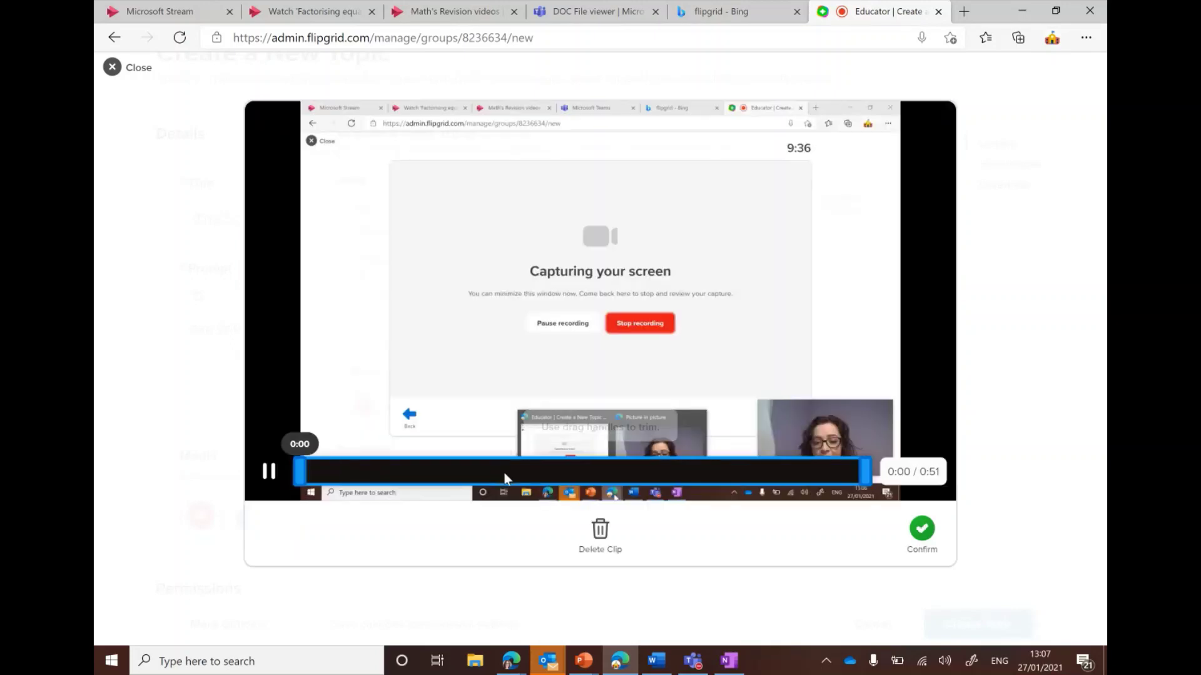
pyautogui.click(268, 471)
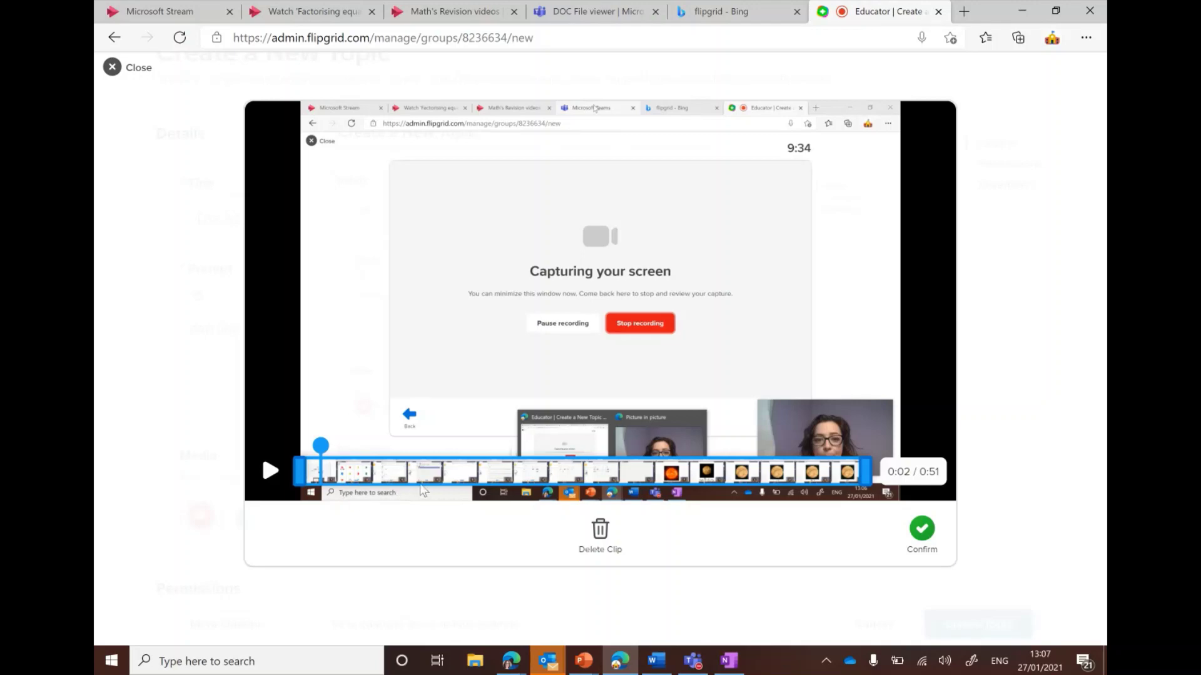
pyautogui.moveTo(299, 472); pyautogui.dragTo(338, 469)
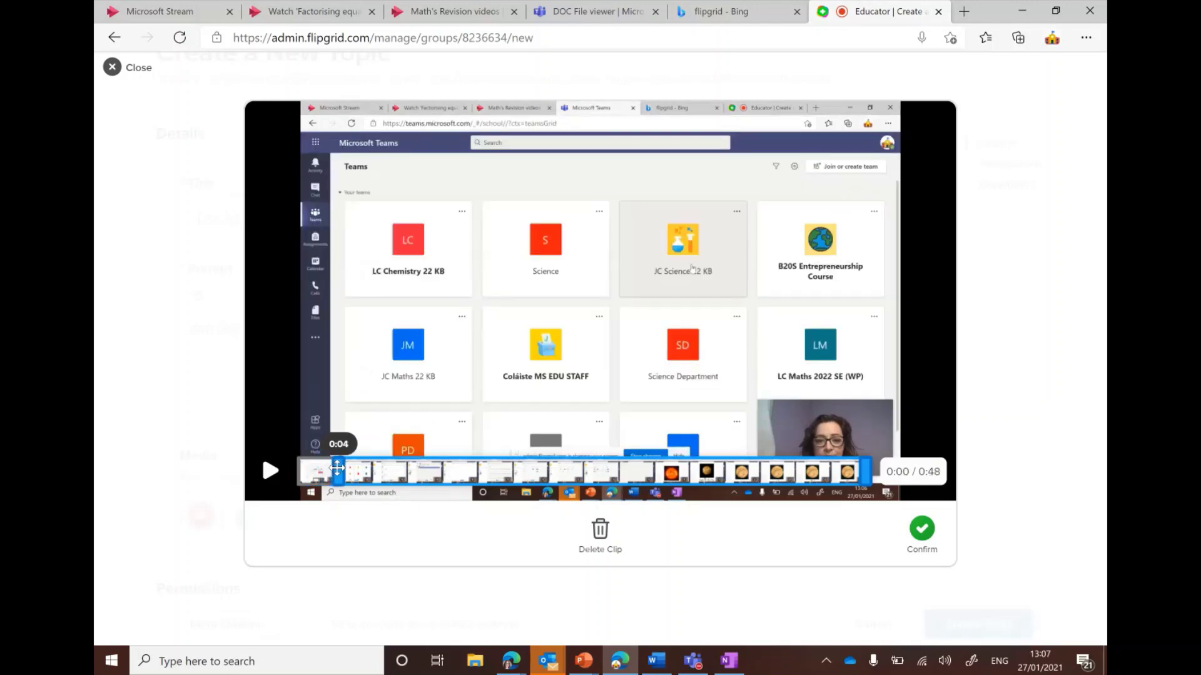
pyautogui.moveTo(338, 475); pyautogui.dragTo(332, 479)
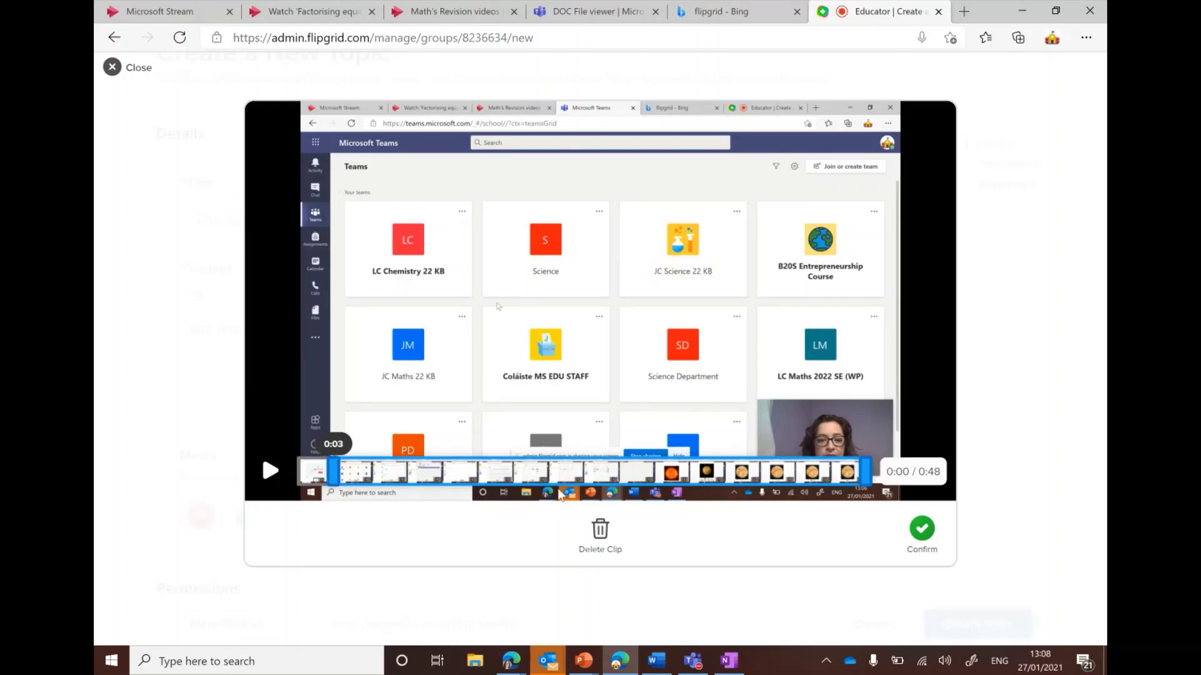
pyautogui.moveTo(333, 470); pyautogui.dragTo(572, 494)
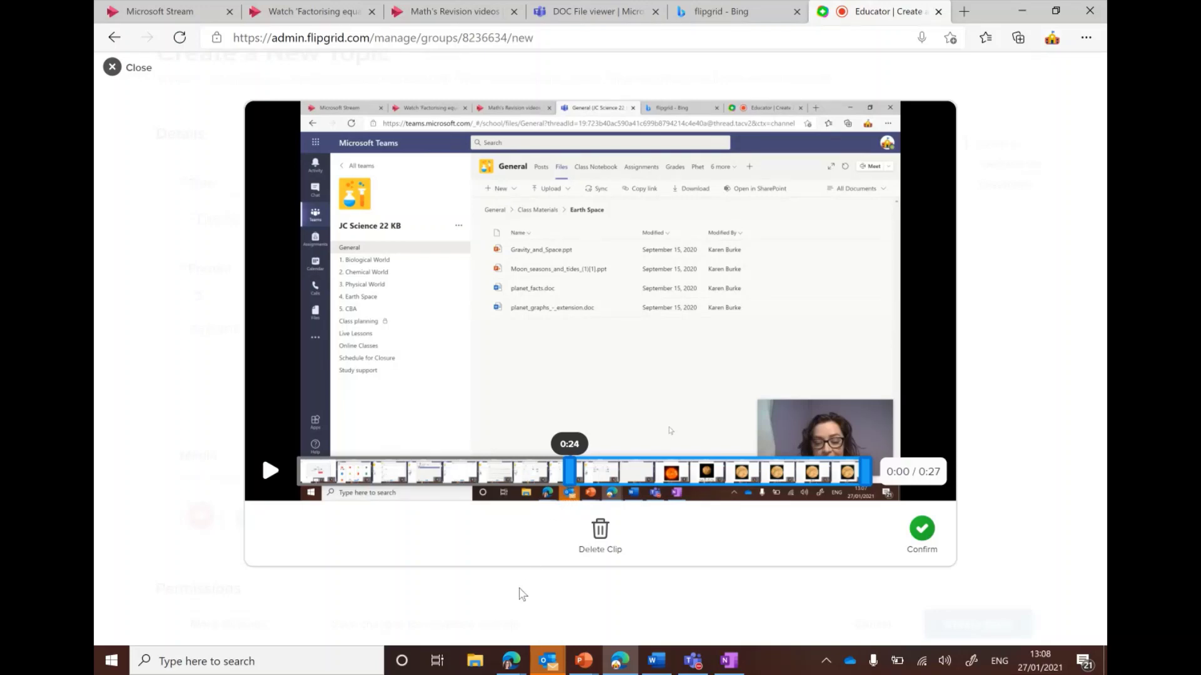
pyautogui.click(922, 530)
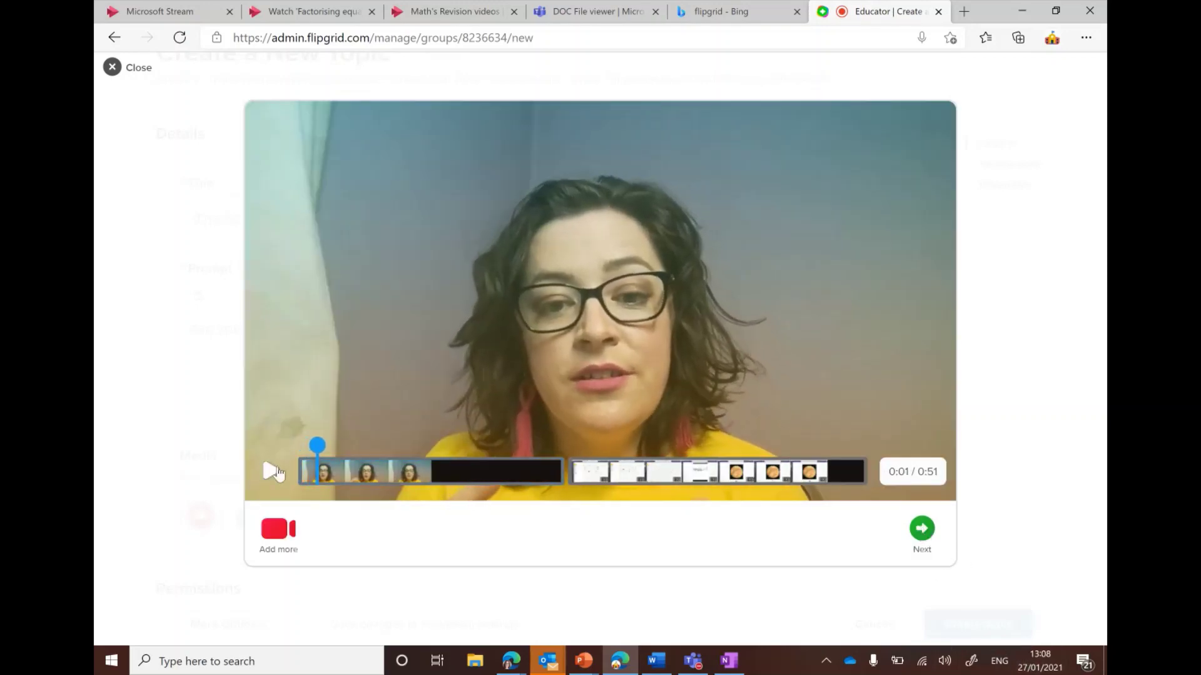
# Step: Take a selfie as the video's cover photo and complete the topic video
pyautogui.click(922, 529)
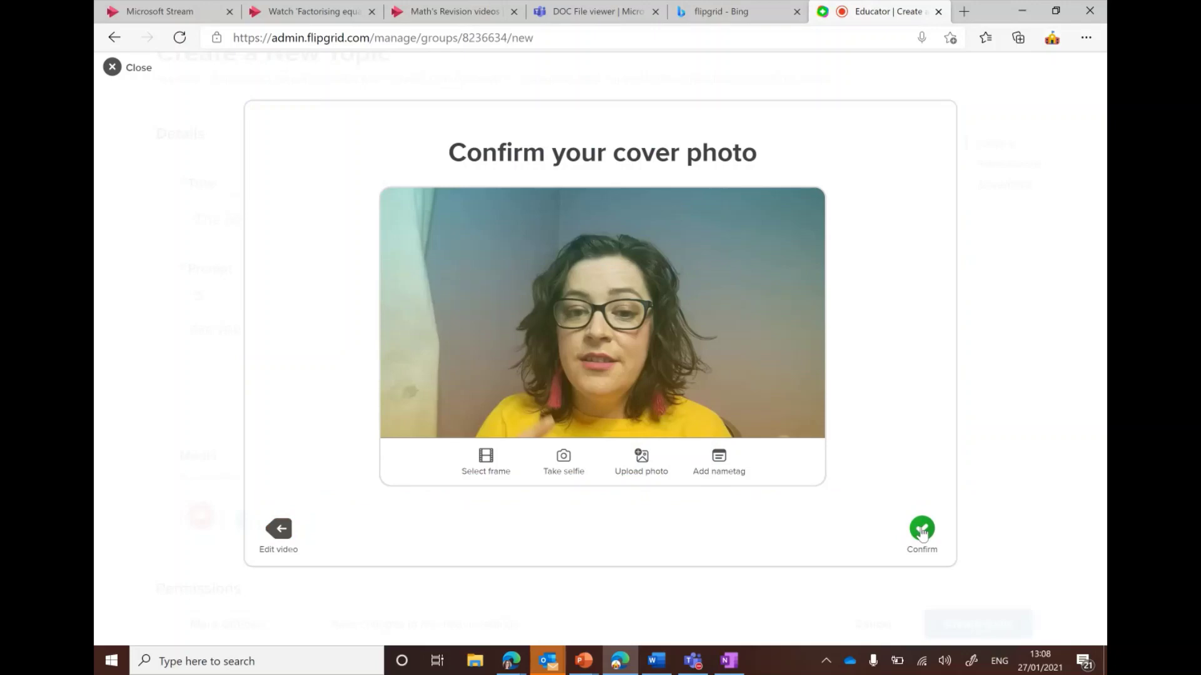
pyautogui.click(563, 461)
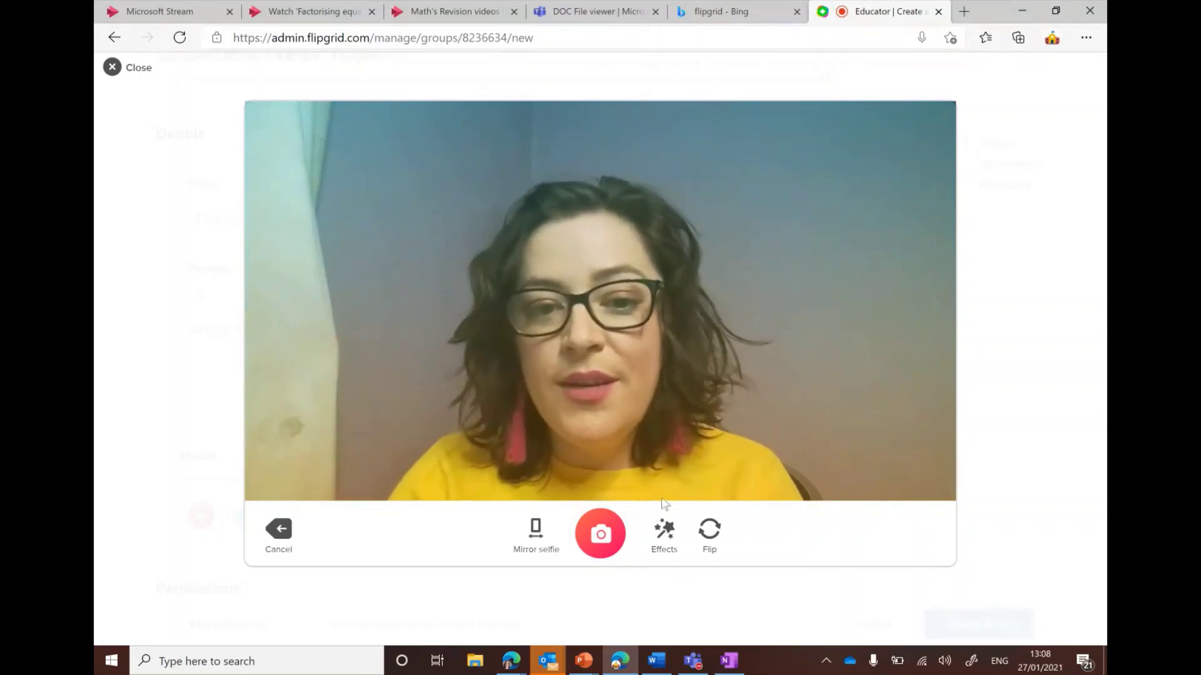
pyautogui.click(615, 531)
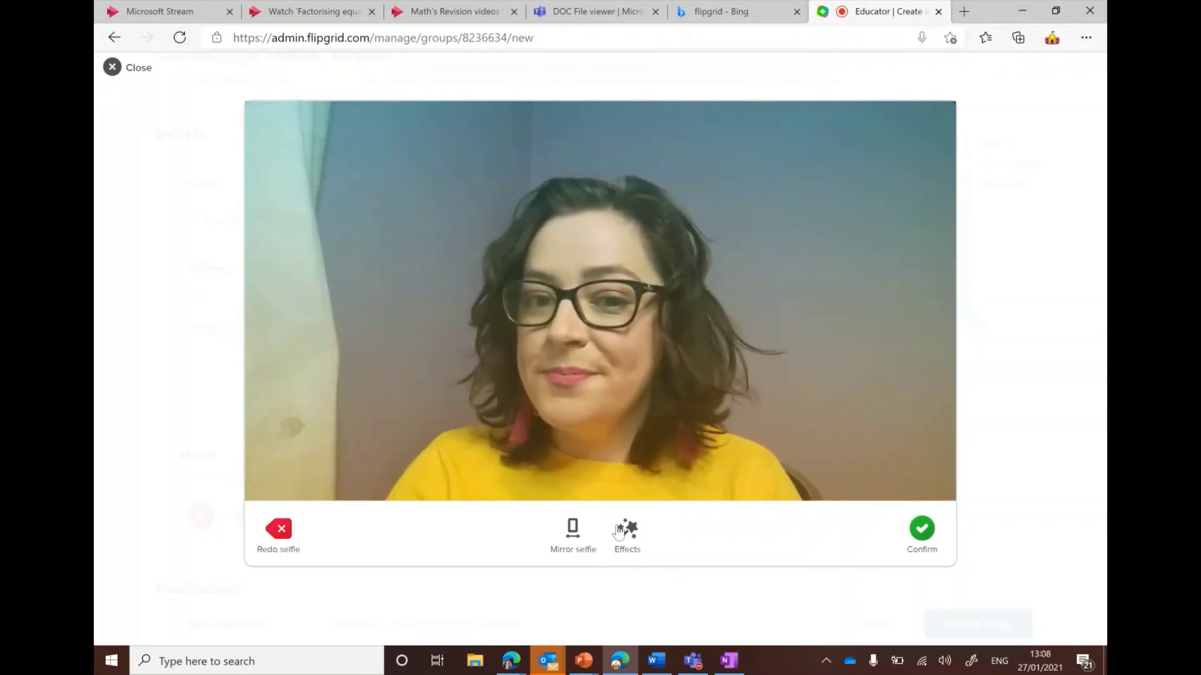
pyautogui.click(937, 558)
pyautogui.click(921, 535)
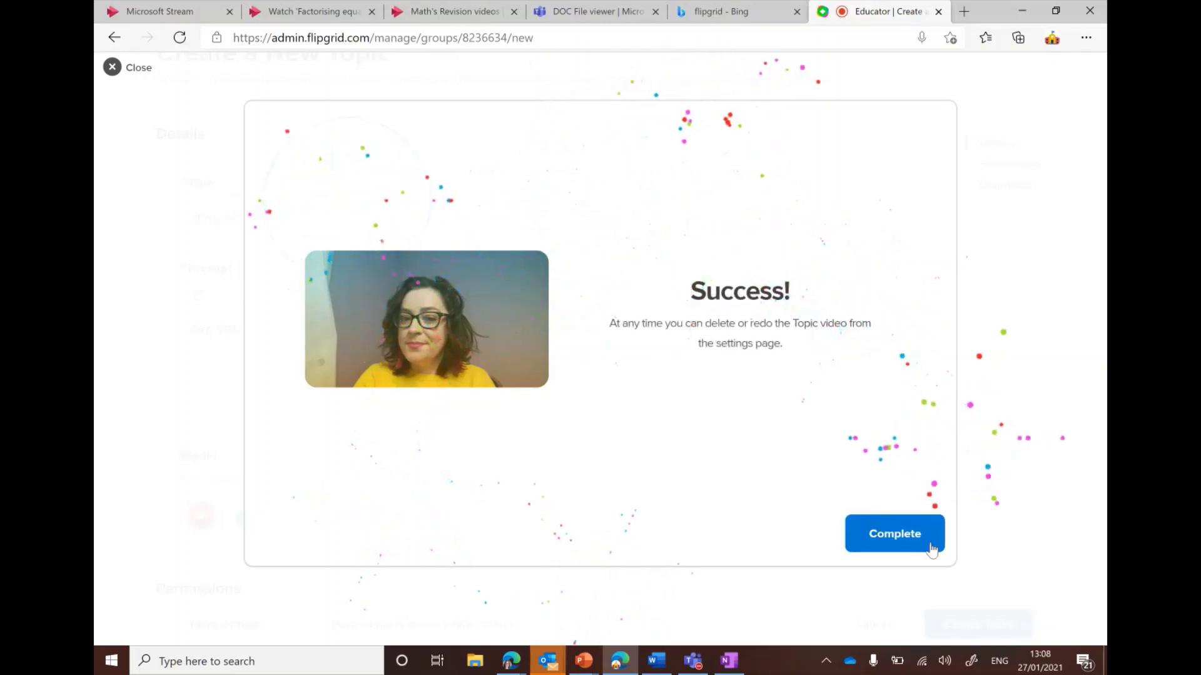
pyautogui.click(929, 542)
# Step: Review the topic's details and set the recording time to 2 minutes
pyautogui.scroll(-5, 917, 537)
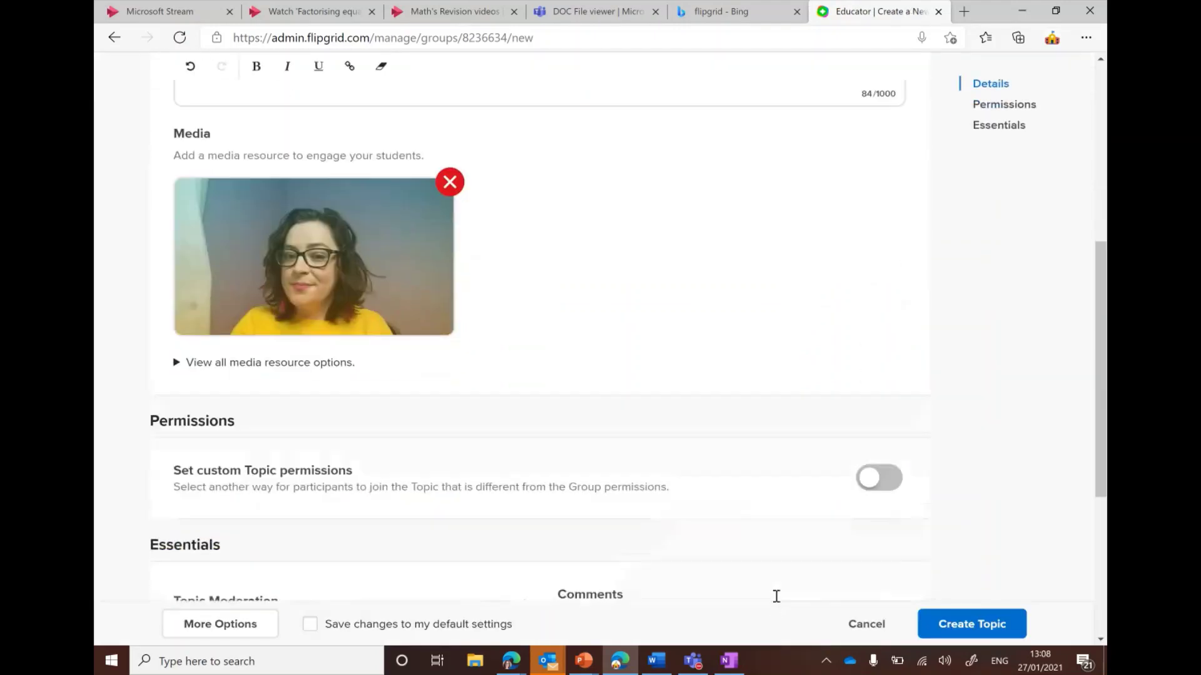
pyautogui.scroll(5, 682, 478)
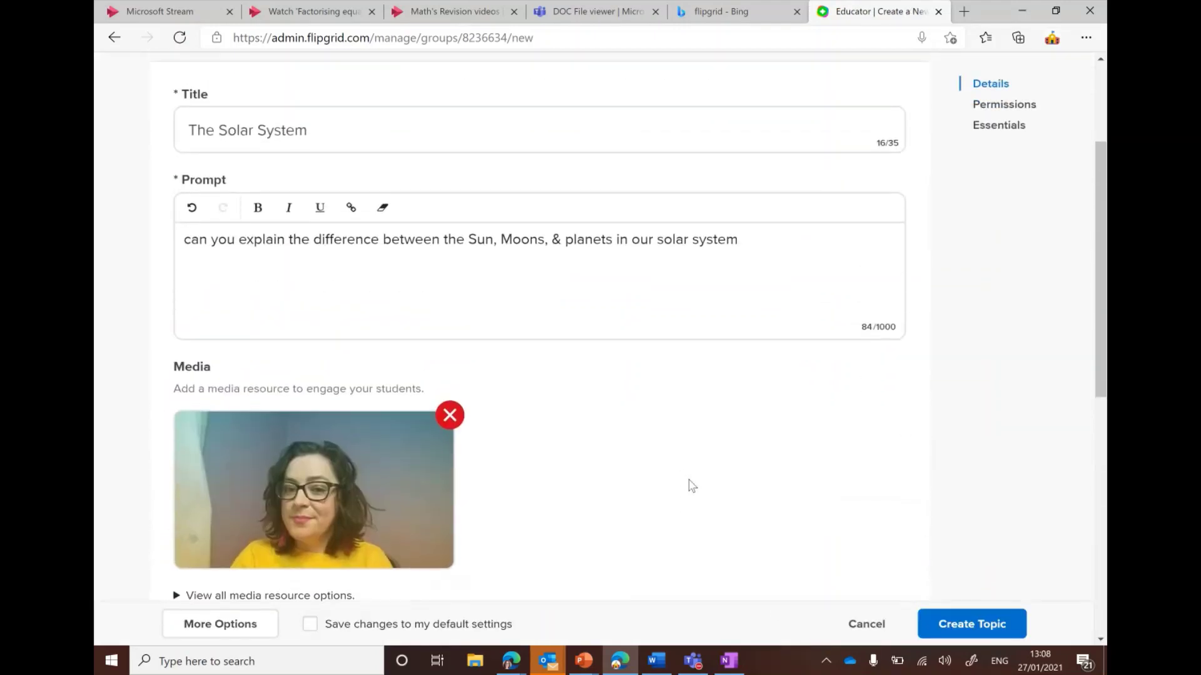
pyautogui.scroll(-5, 688, 482)
pyautogui.scroll(-5, 691, 486)
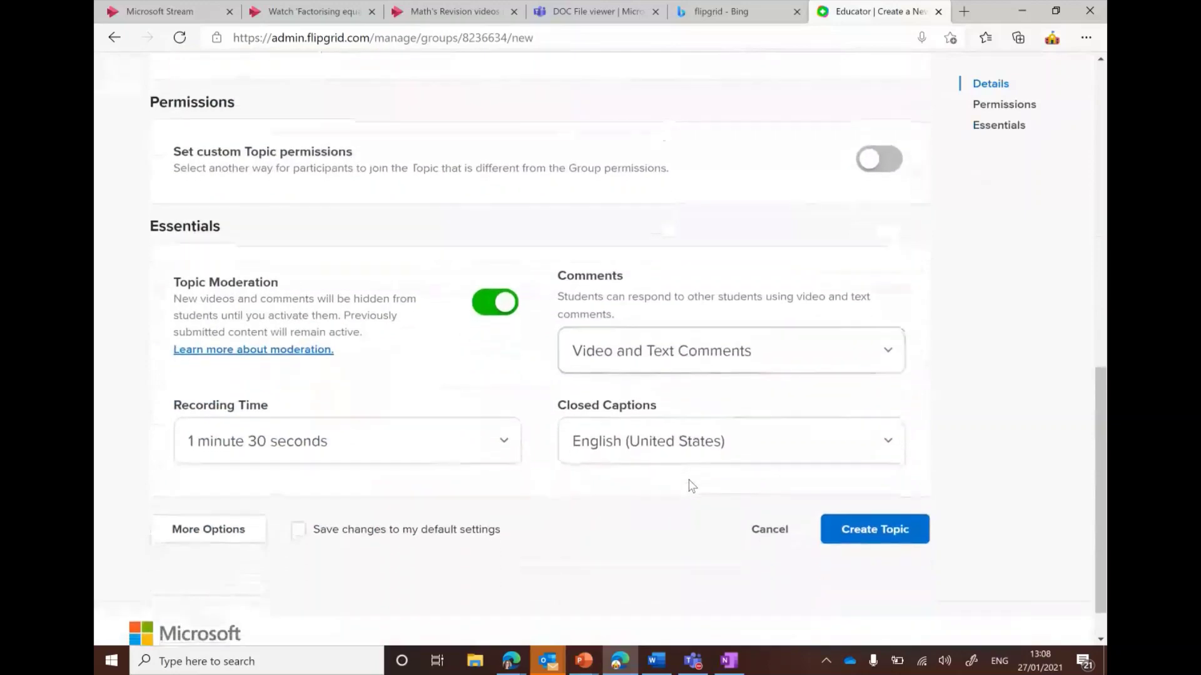
pyautogui.scroll(6, 691, 486)
pyautogui.scroll(-5, 691, 486)
pyautogui.click(416, 446)
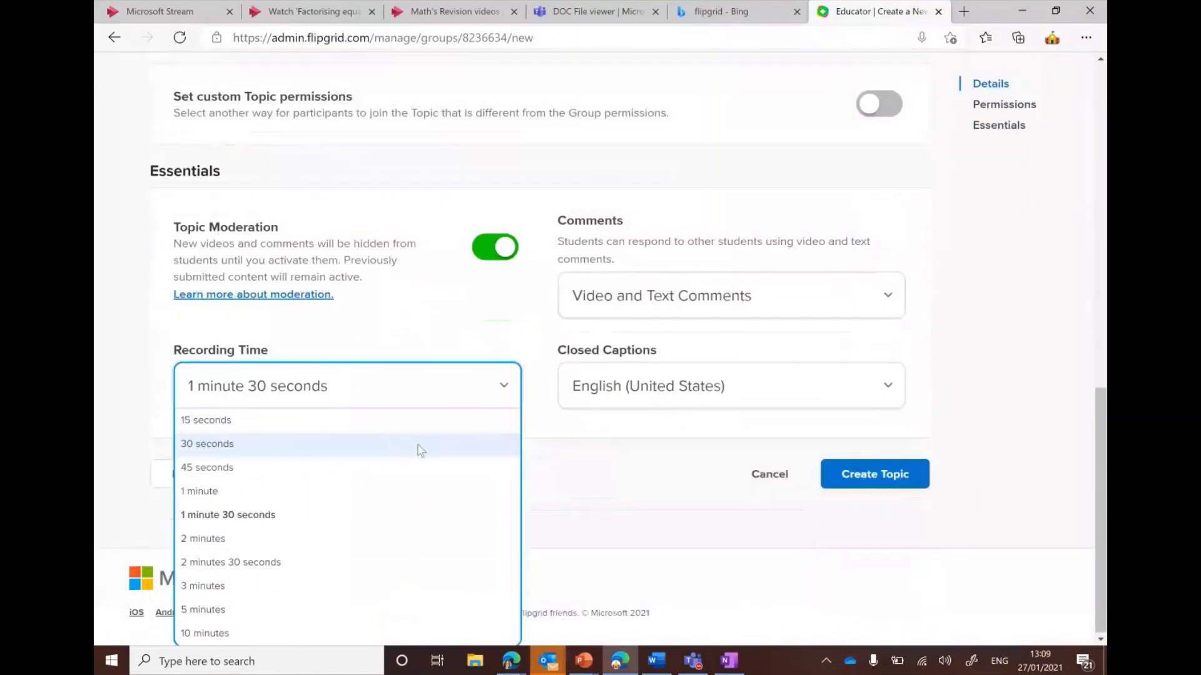
pyautogui.click(303, 545)
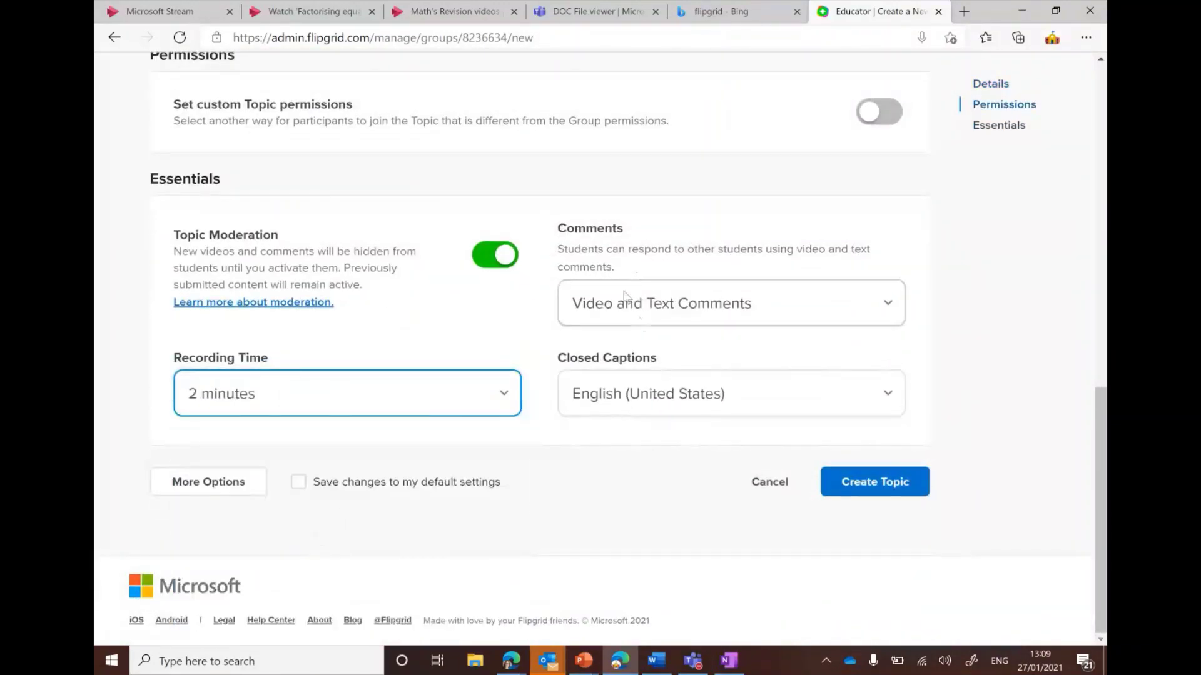
# Step: Check the remaining topic settings and create the Solar System topic
pyautogui.scroll(3, 758, 327)
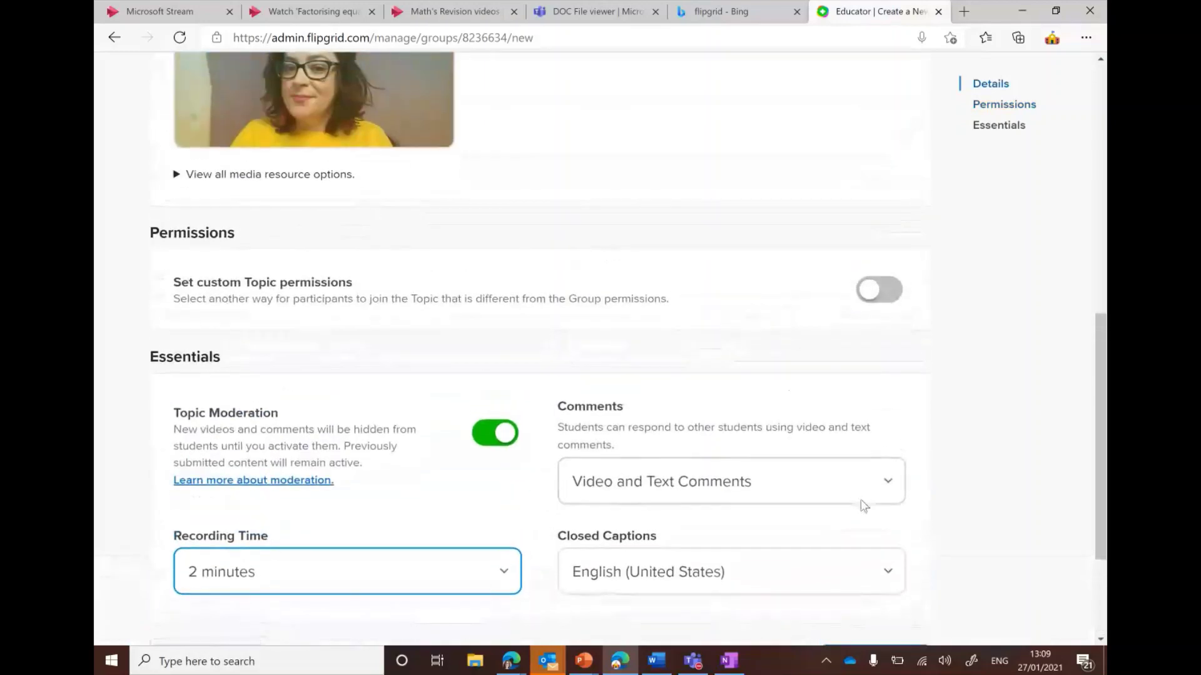
pyautogui.scroll(-3, 863, 500)
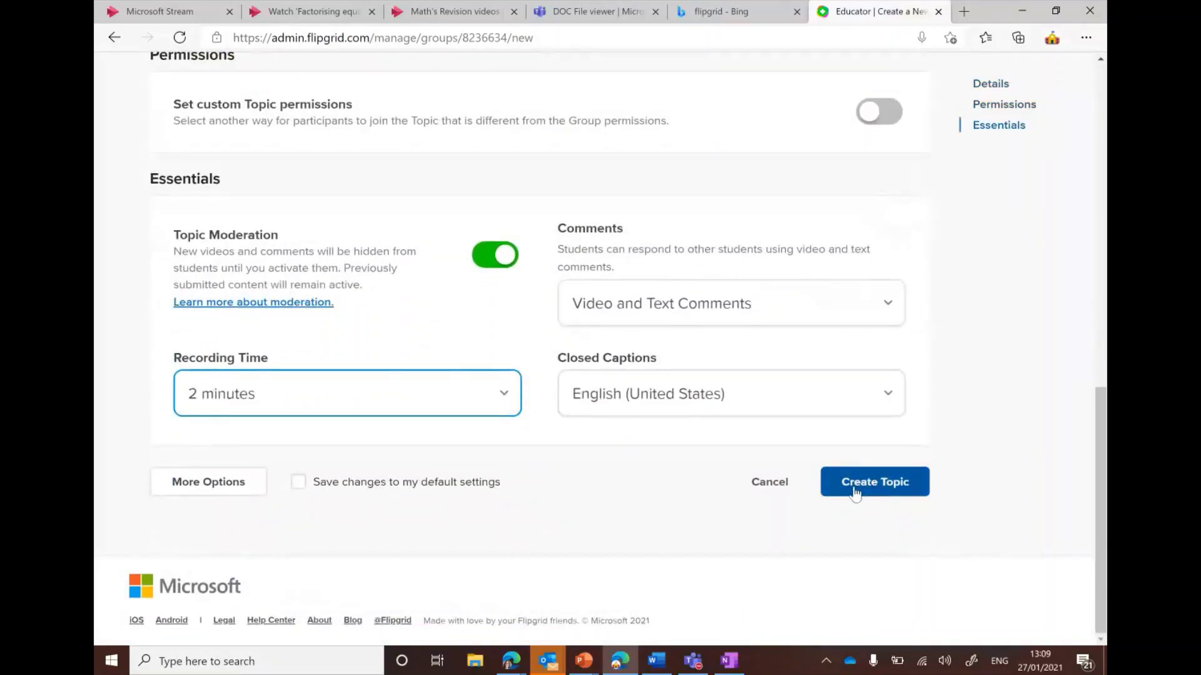
pyautogui.click(855, 491)
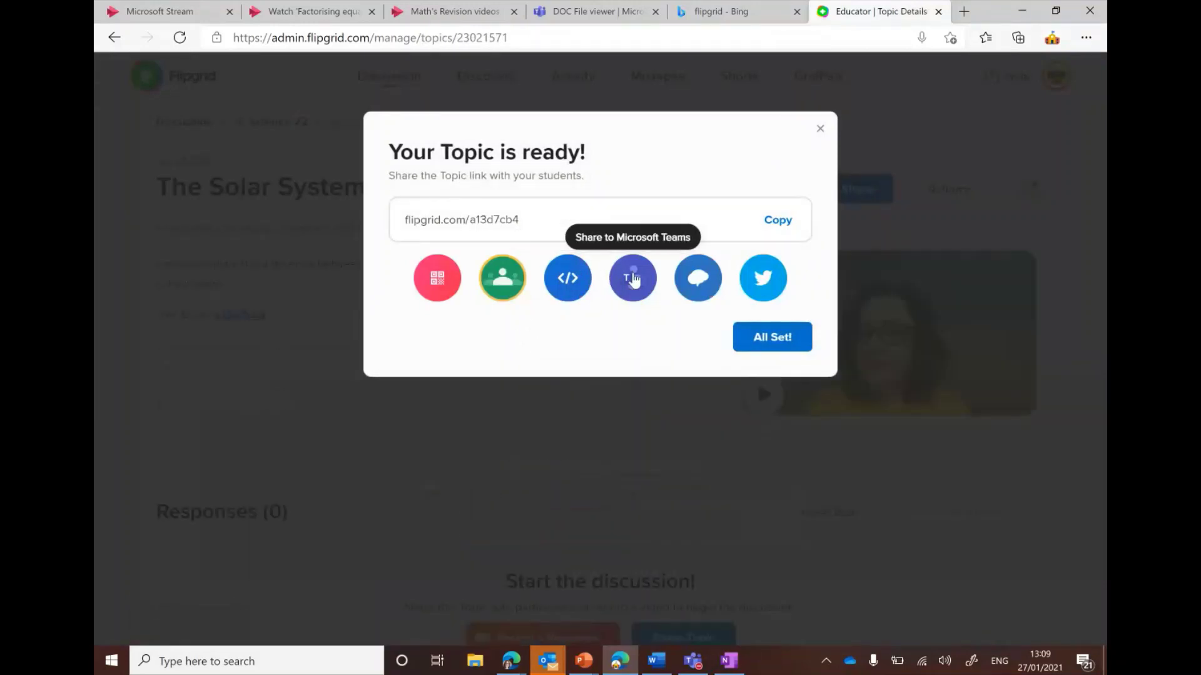
# Step: Start sharing the topic to Microsoft Teams, search for JC and choose the Online Classes channel of JC Science 22 KB
pyautogui.click(633, 279)
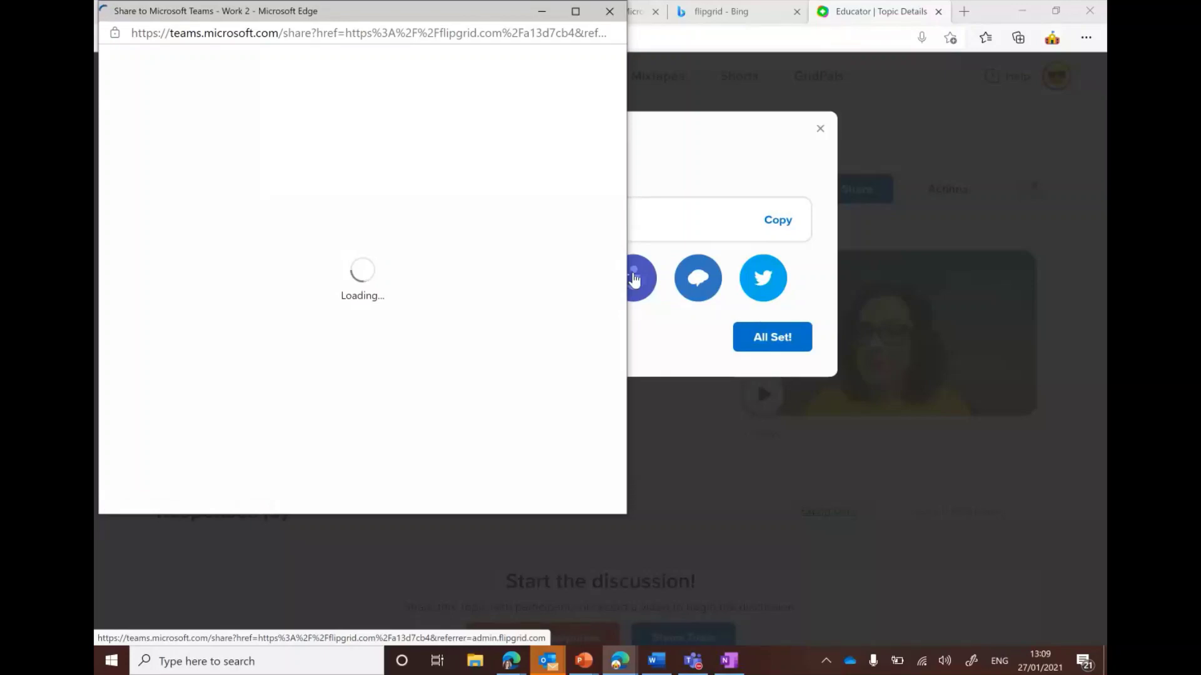
pyautogui.moveTo(468, 22); pyautogui.dragTo(606, 278)
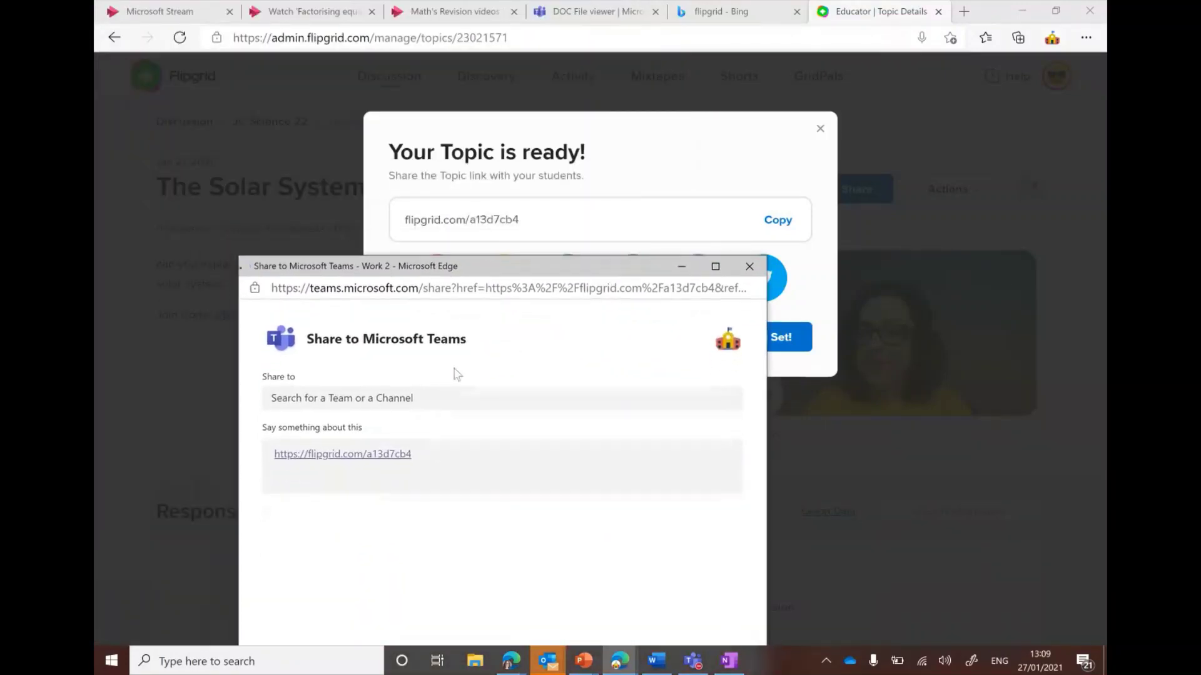
pyautogui.click(402, 399)
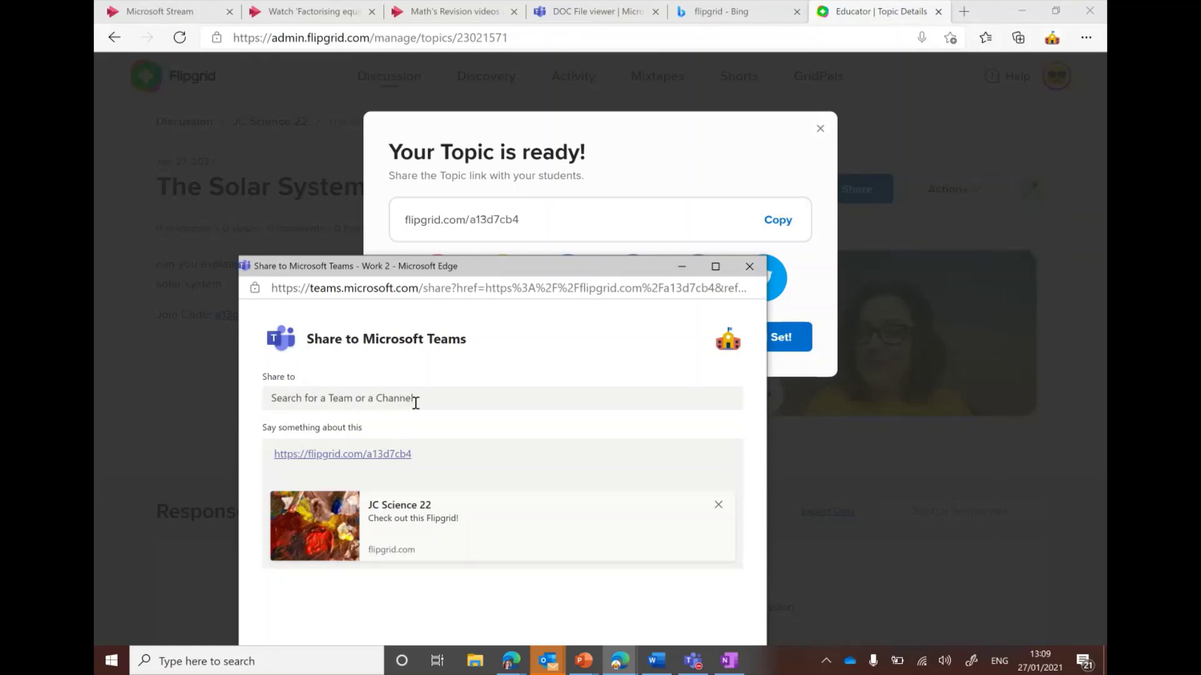
pyautogui.click(416, 403)
pyautogui.write('J')
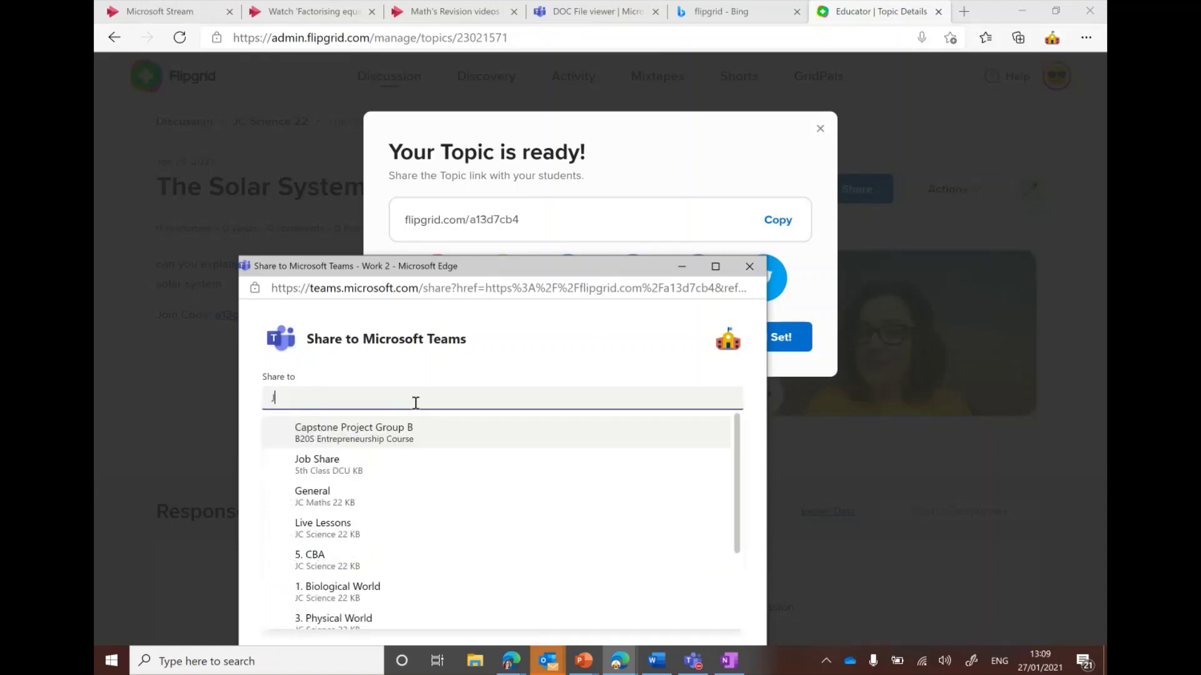
pyautogui.write('C')
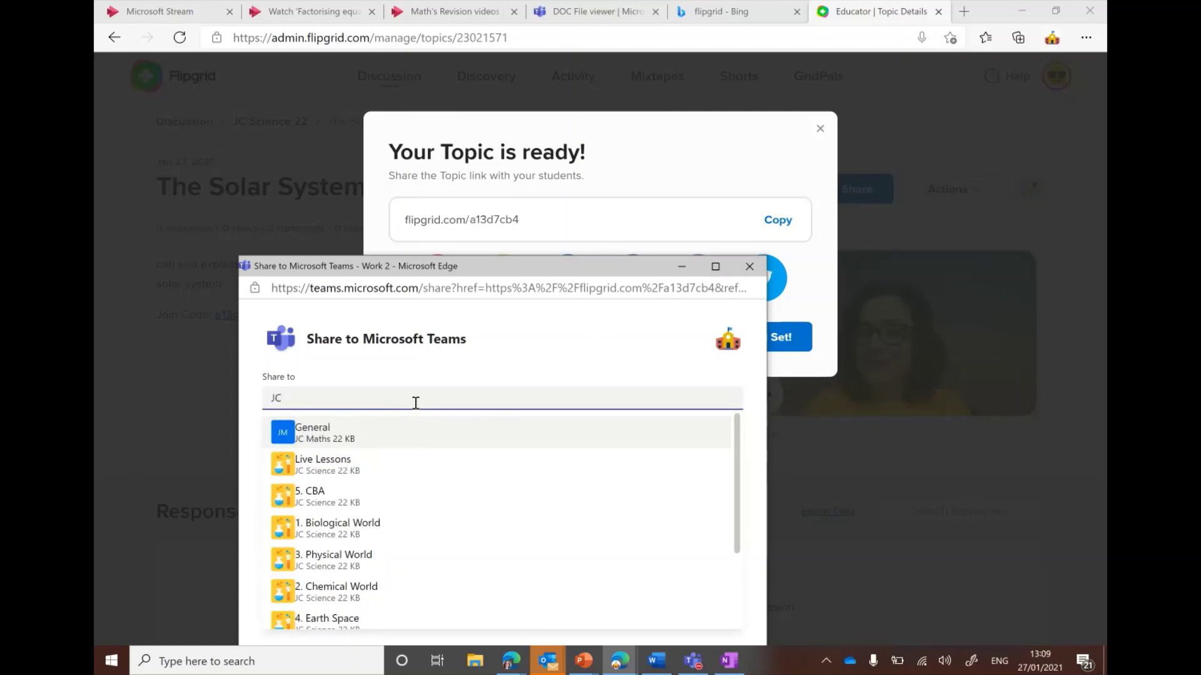
pyautogui.scroll(-3, 383, 476)
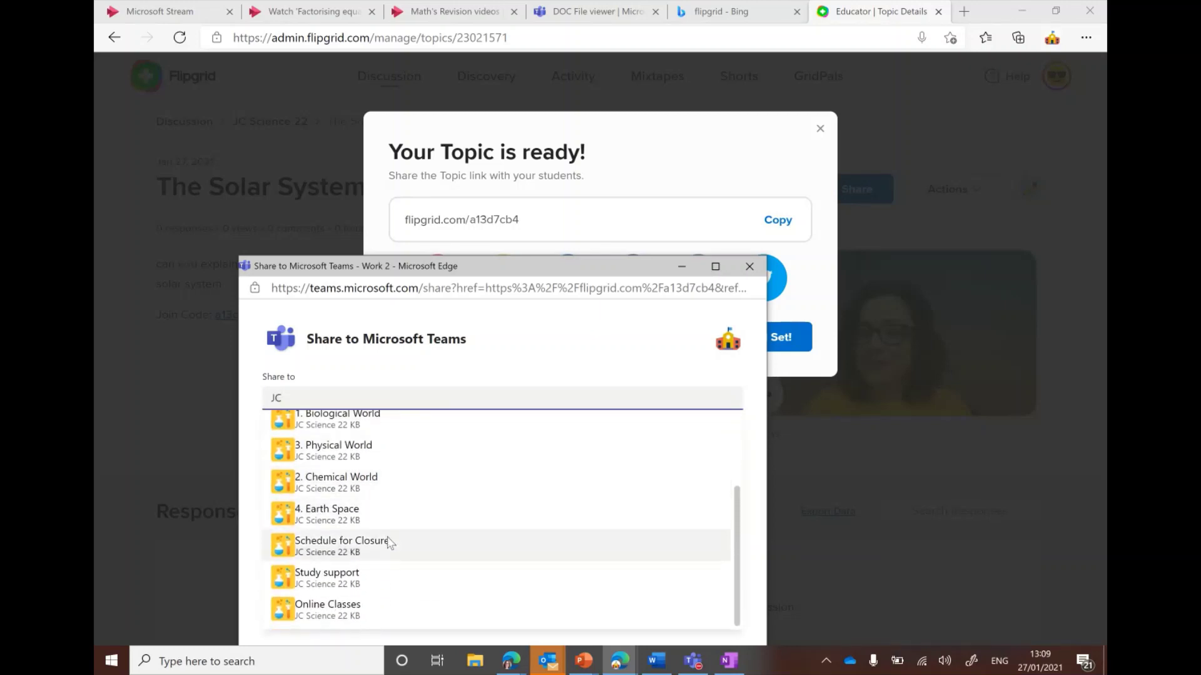
pyautogui.moveTo(561, 269); pyautogui.dragTo(597, 210)
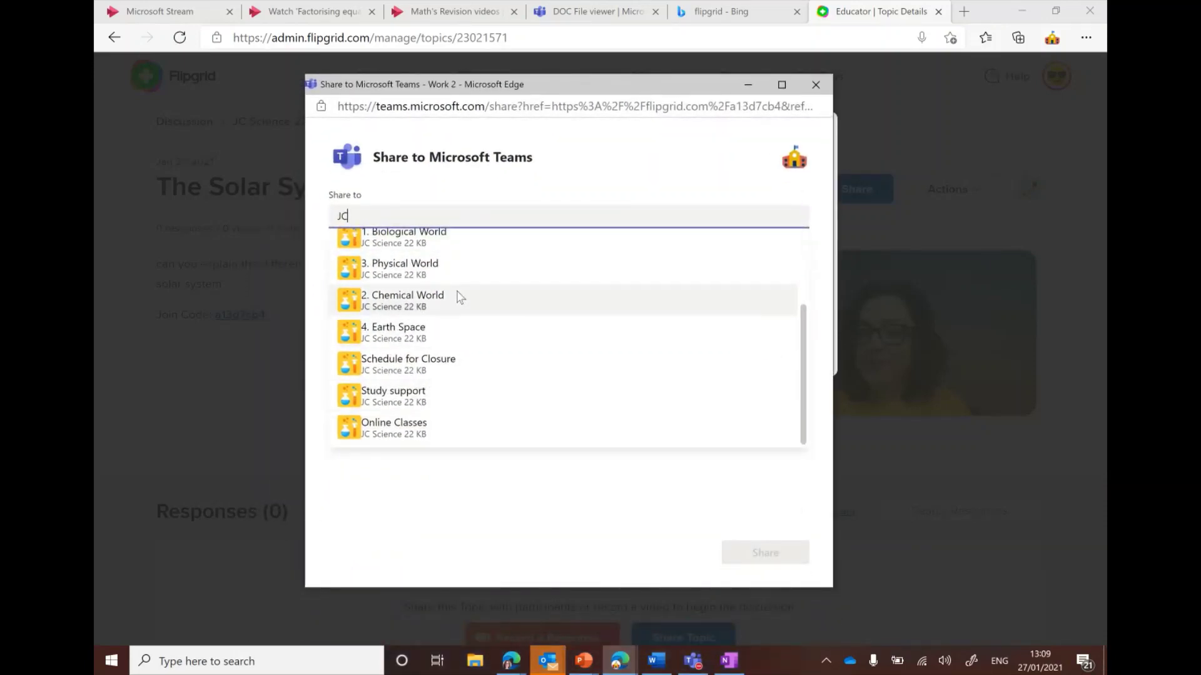
pyautogui.click(454, 426)
# Step: Share the topic link to the chosen channel and close the sharing confirmation and topic-ready dialog
pyautogui.click(774, 565)
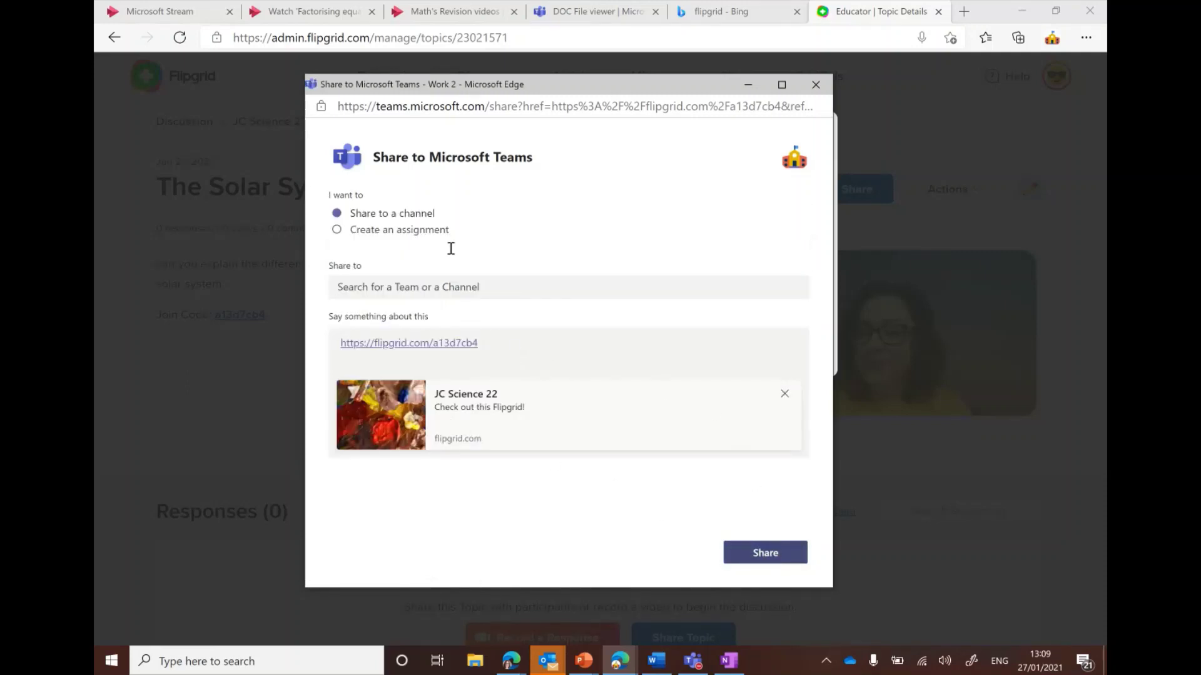
pyautogui.click(763, 563)
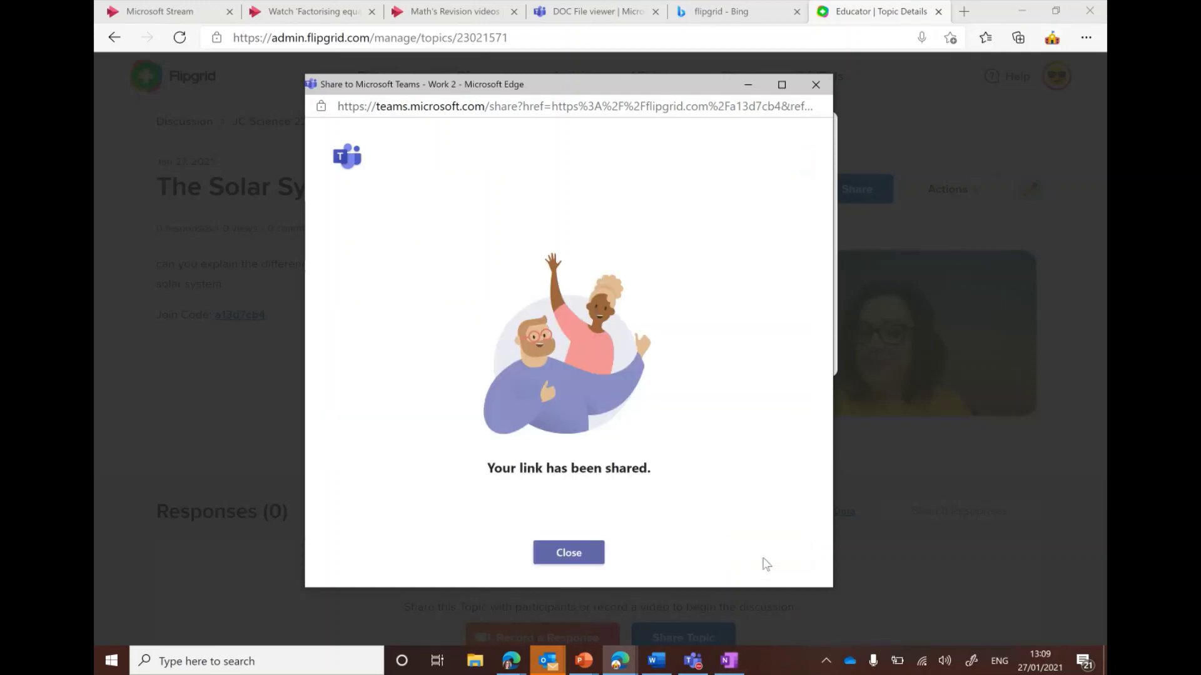
pyautogui.click(563, 553)
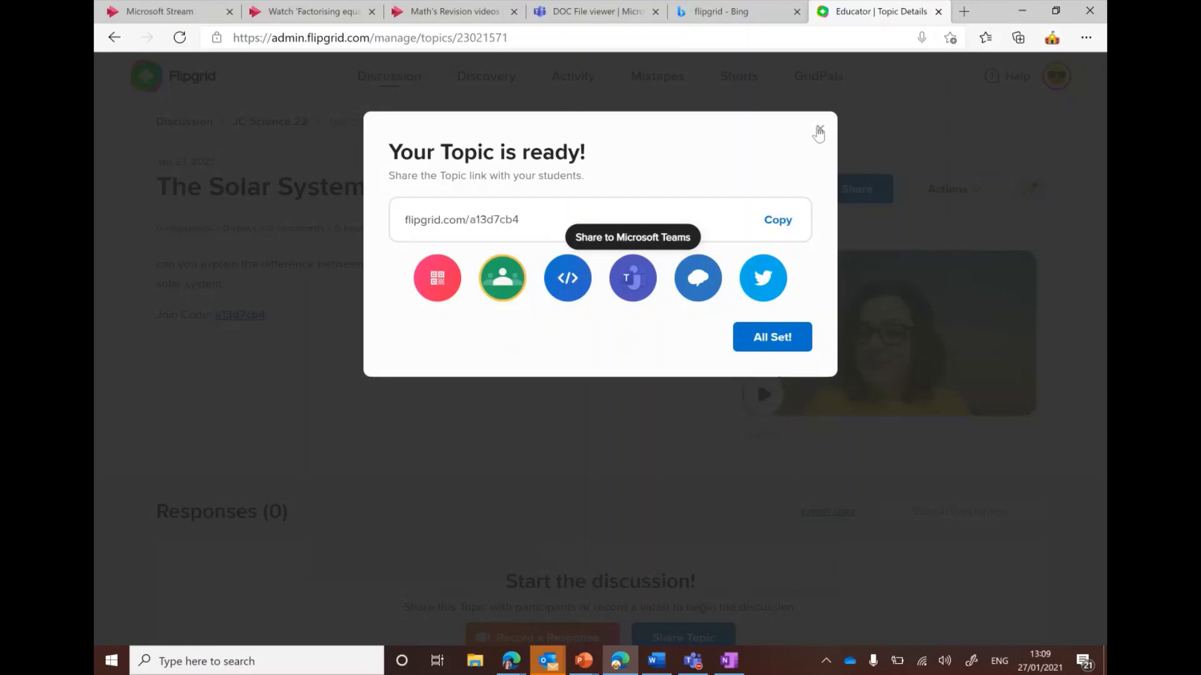
pyautogui.click(818, 129)
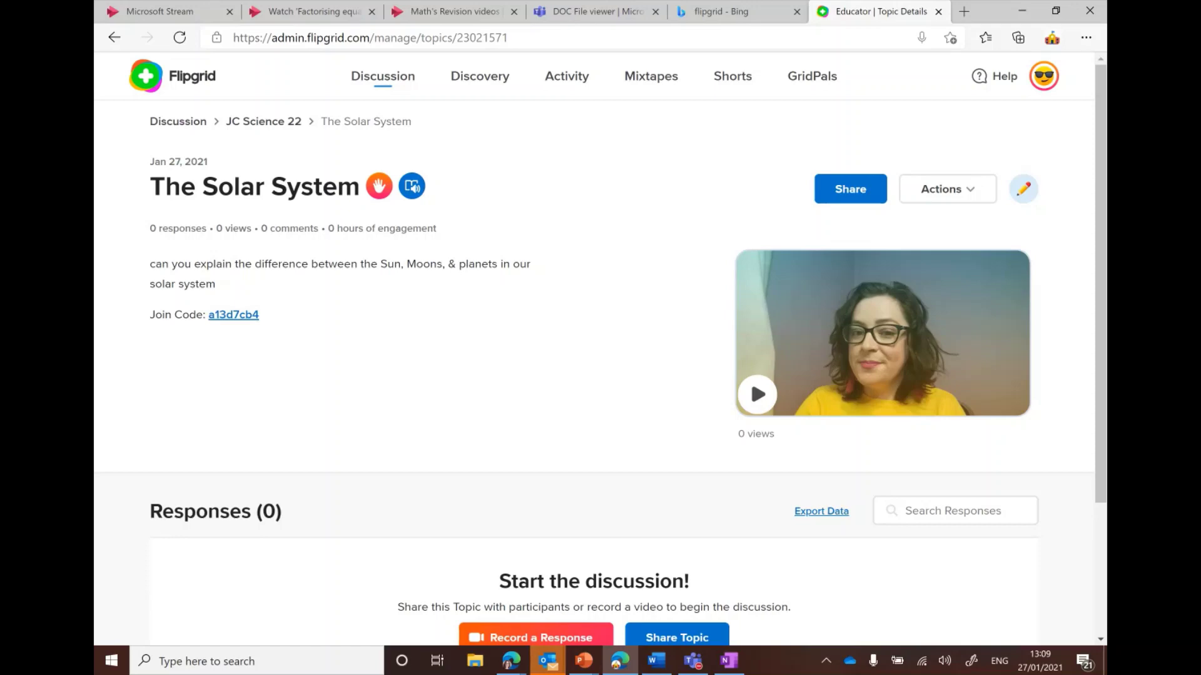
# Step: Switch back to the Microsoft Stream browser window
pyautogui.moveTo(511, 666)
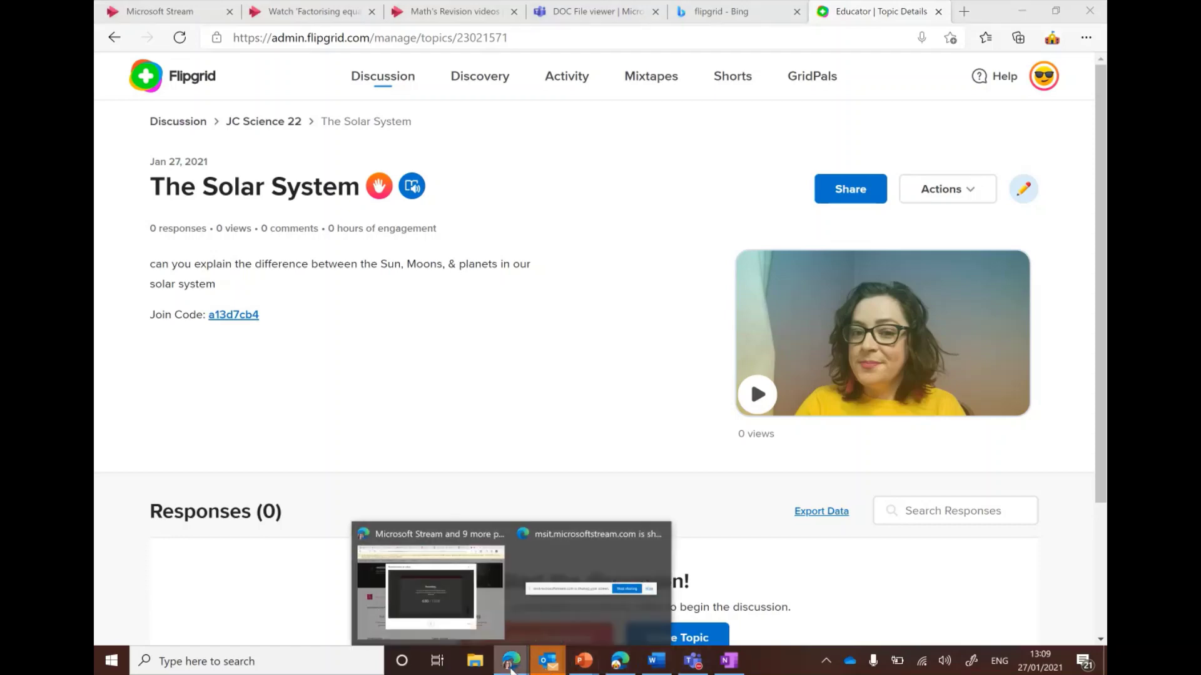